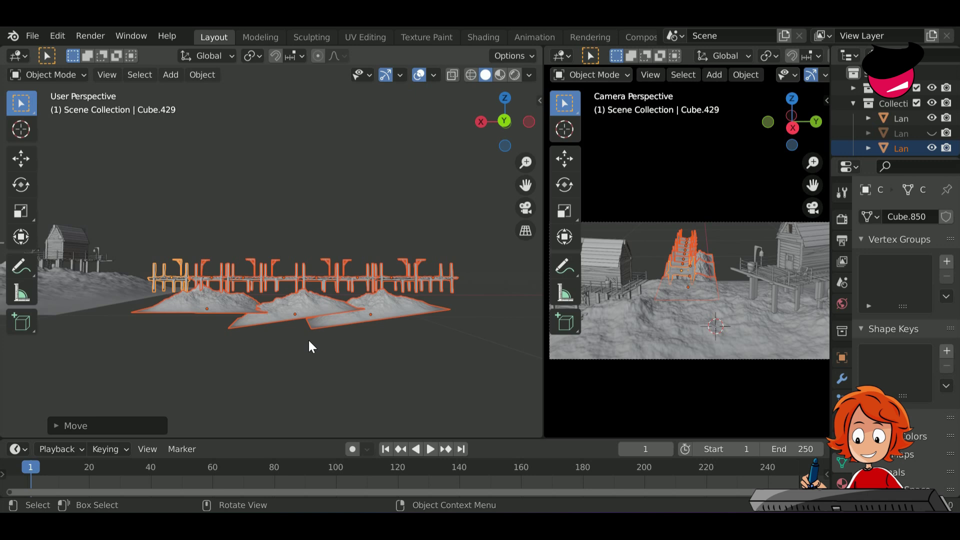
Move the selected walkway and its small hills along Y and then Z, and join them into one object.
middle_click_drag(309, 341, 280, 366)
key("g")
key("y")
left_click(227, 380)
middle_click_drag(226, 380, 221, 271)
scroll(337, 275, "down", 3)
key("g")
key("z")
left_click(338, 264)
key("ctrl+j")
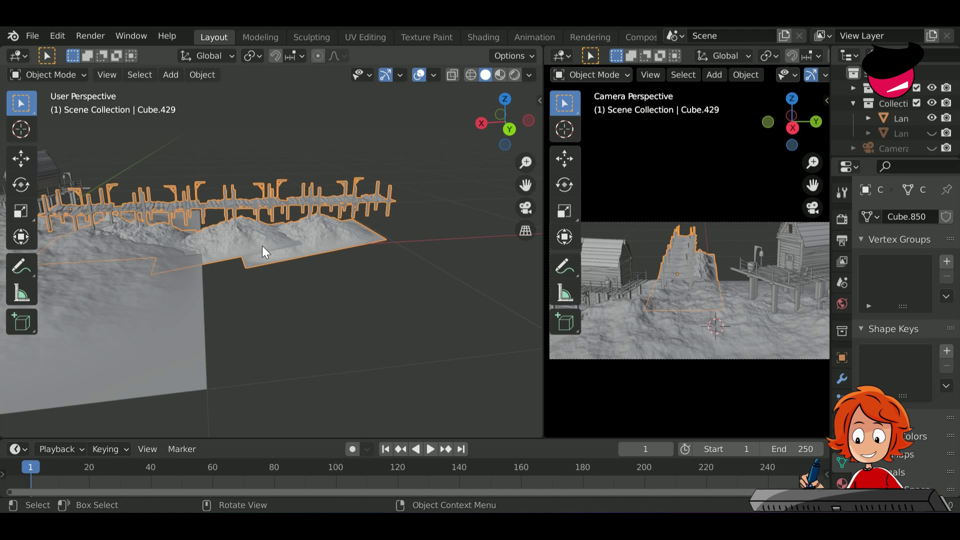
middle_click_drag(262, 245, 272, 283)
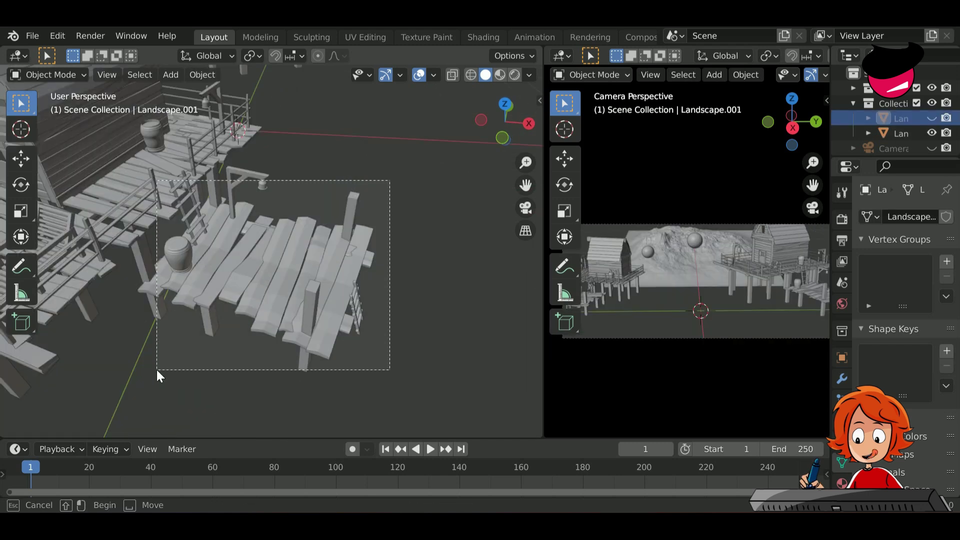
Duplicate the small pier with its accessories, place the copy along X, and delete the ladder from the copy.
key("shift+d")
key("x")
left_click(193, 296)
key("KP_Decimal")
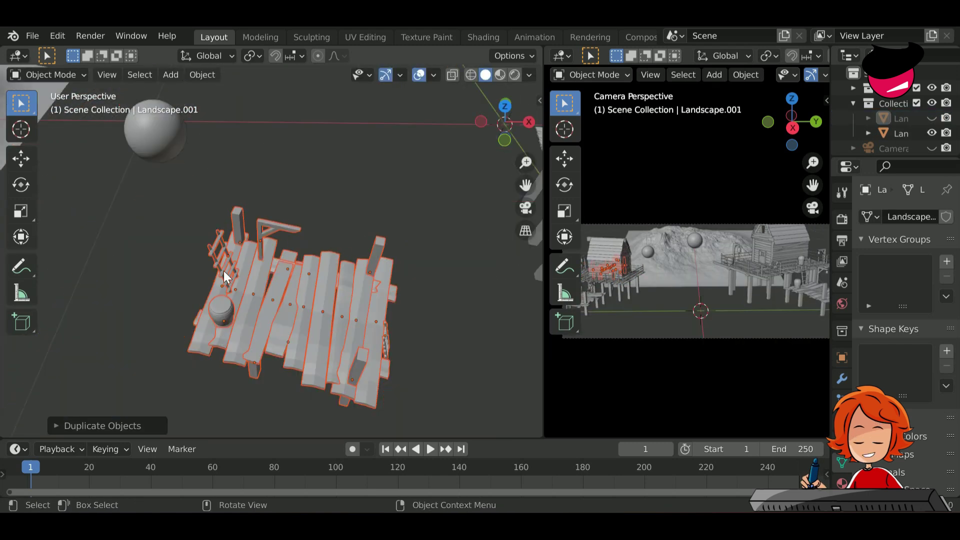
left_click(223, 271)
key("Delete")
left_click(258, 227)
middle_click_drag(280, 291, 280, 232, "shift")
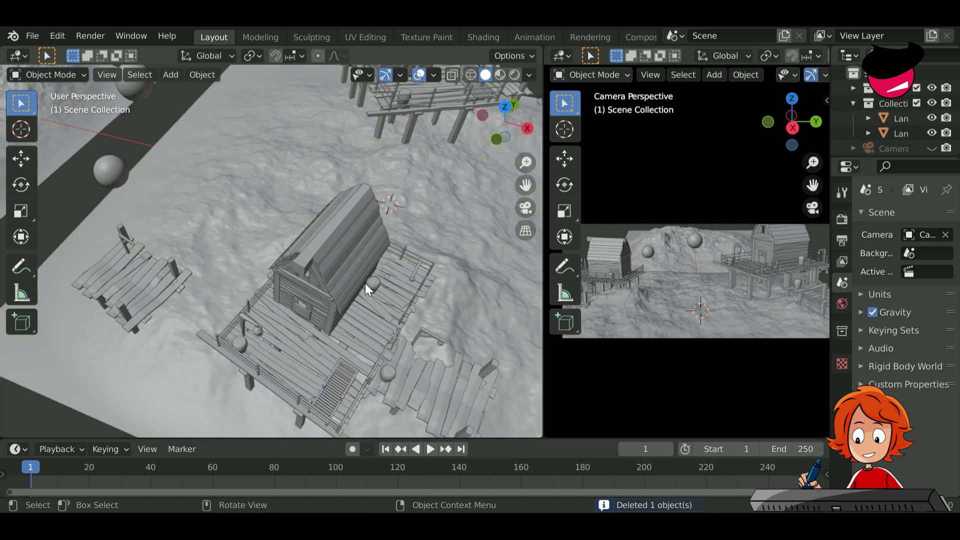
Move a support post of the copied pier along the Y axis.
key("g")
key("y")
left_click(271, 231)
key("g")
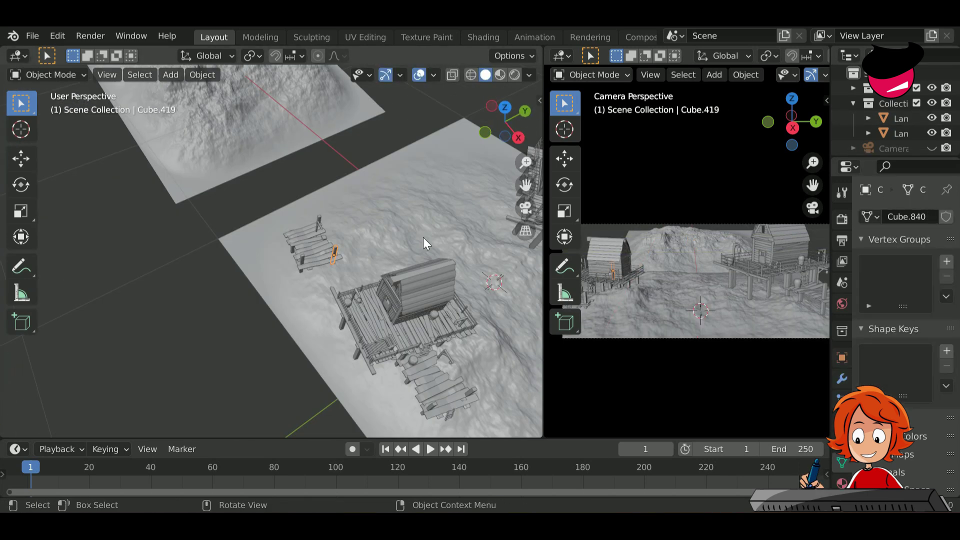
Hide the landscape and join all parts of the copied pier into a single object.
left_click(423, 243)
key("h")
left_click_drag(355, 214, 267, 274)
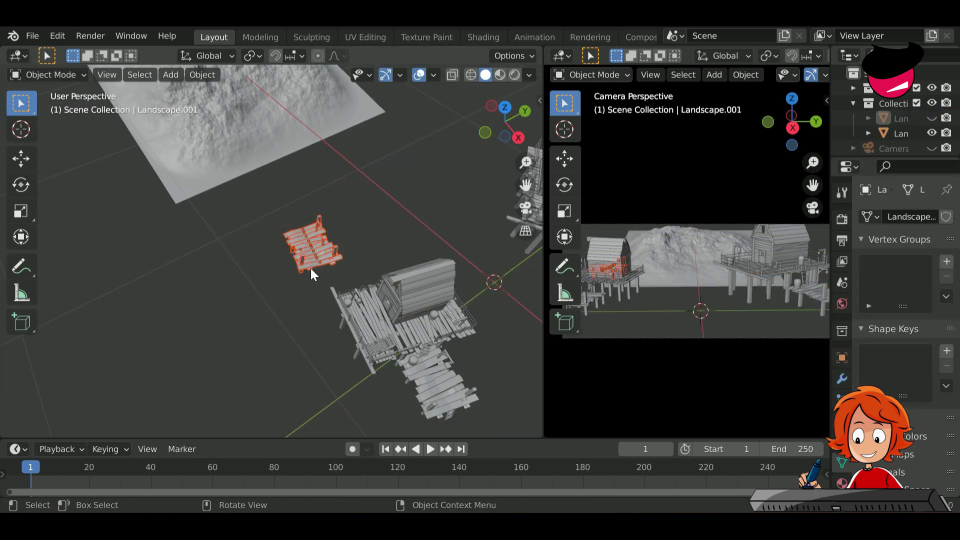
key("KP_Decimal")
right_click(260, 393)
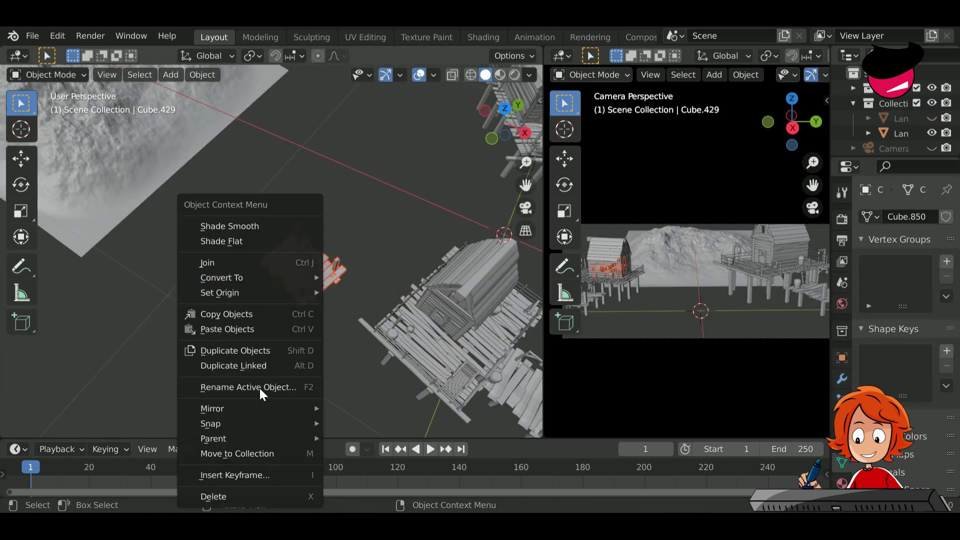
key("Escape")
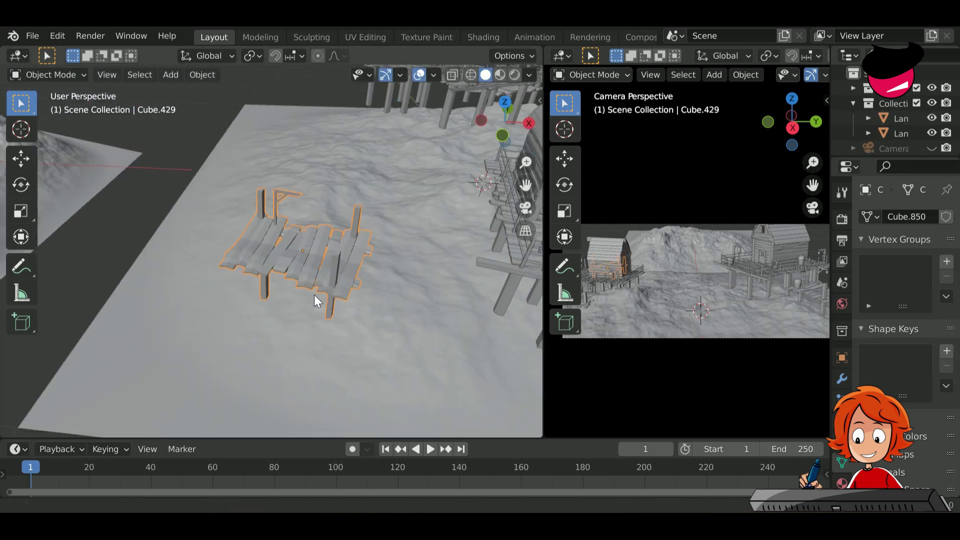
Position the joined pier on the terrain between the houses by moving it along Y, scaling it, and rotating it about Z.
key("g")
key("y")
left_click(413, 222)
key("s")
left_click(397, 290)
key("r")
key("z")
left_click(398, 285)
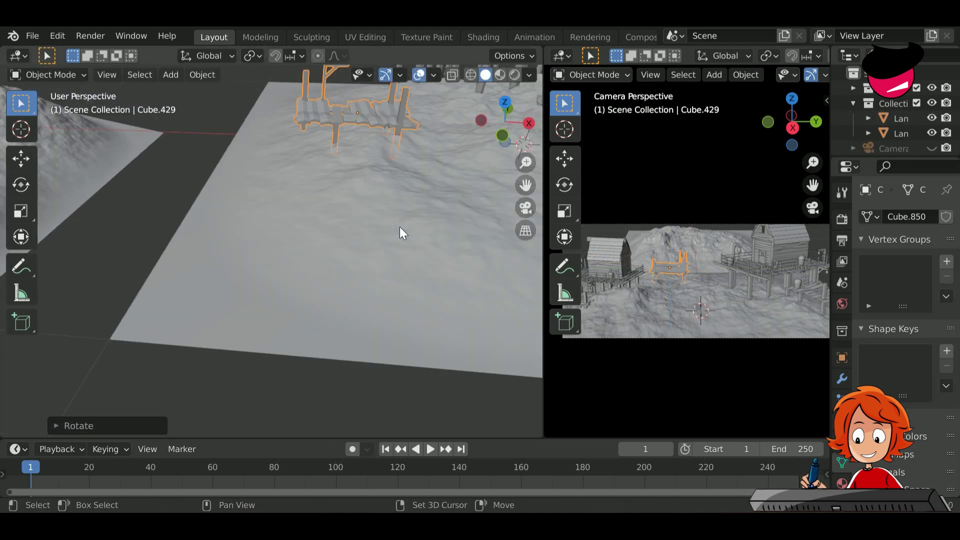
Reposition the pier section in front view, scaling it along Z and shifting it along X.
key("KP_1")
key("g")
left_click(361, 335)
key("s")
key("z")
left_click(428, 350)
key("g")
key("x")
left_click(404, 340)
Duplicate the pier section and place the copy along X toward the mountain.
middle_click_drag(323, 318, 412, 353, "shift")
scroll(406, 333, "down", 1)
key("shift+d")
key("x")
left_click(356, 338)
Rotate the copied pier section by 90° about Z twice and move it along X to line up with the first section.
scroll(340, 370, "up", 4)
key("r")
key("z")
key("9")
key("0")
key("Return")
key("r")
key("z")
key("9")
key("0")
key("Return")
key("g")
key("x")
left_click(277, 383)
scroll(412, 353, "down", 3)
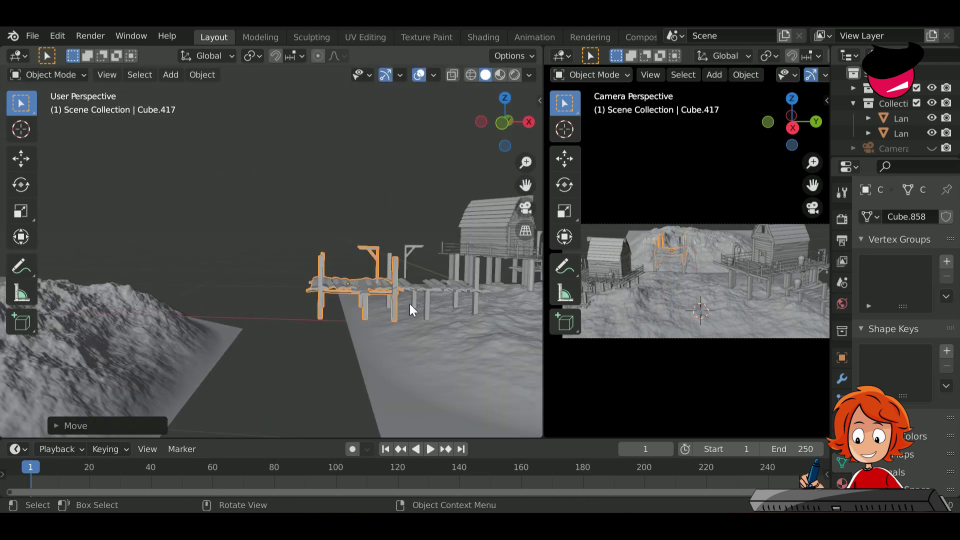
Duplicate the turned pier section along X to lengthen the walkway.
key("shift+d")
key("x")
left_click(385, 305)
Select two neighbouring pier sections and duplicate the pair twice along X to extend the walkway to the mountain.
left_click(408, 295, "shift")
middle_click_drag(350, 325, 374, 329)
key("shift+d")
key("x")
left_click(220, 335)
middle_click_drag(275, 336, 410, 330, "shift")
key("shift+d")
key("x")
left_click(216, 333)
scroll(262, 368, "up", 2)
middle_click_drag(262, 368, 347, 374)
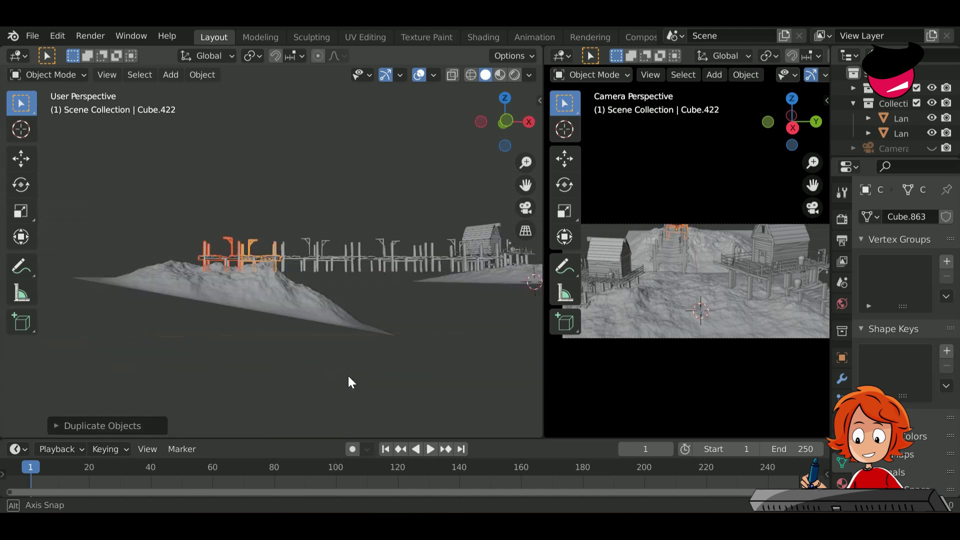
Duplicate the mountain terrain and place the copy along X.
middle_click_drag(496, 330, 327, 354, "shift")
left_click(334, 340)
middle_click_drag(328, 396, 361, 411)
key("shift+d")
key("x")
left_click(200, 381)
middle_click_drag(201, 381, 458, 343)
Scale the copied terrain along X and Y into a small hill and move it along X beneath the walkway.
key("s")
key("x")
left_click(380, 322)
key("s")
key("x")
key("y")
left_click(329, 320)
key("g")
key("x")
left_click(437, 349)
Duplicate the small hill along X and rotate the copy 180° about Z.
key("shift+d")
key("x")
left_click(266, 298)
type("rz180")
key("Return")
Tilt the second small hill about Y and shift it along X under the walkway.
key("r")
key("x")
key("y")
left_click(428, 389)
middle_click_drag(428, 389, 9, 288)
key("g")
key("x")
left_click(358, 330)
Duplicate the second small hill along X to add a third one under the walkway.
key("shift+d")
key("x")
left_click(349, 334)
Select all three small hills, scale them along Y, and move them along Y to sit under the walkway.
left_click(352, 363, "shift")
left_click(380, 270, "shift")
middle_click_drag(420, 277, 303, 350)
key("s")
key("y")
left_click(356, 302)
middle_click_drag(356, 295, 368, 304)
key("g")
key("y")
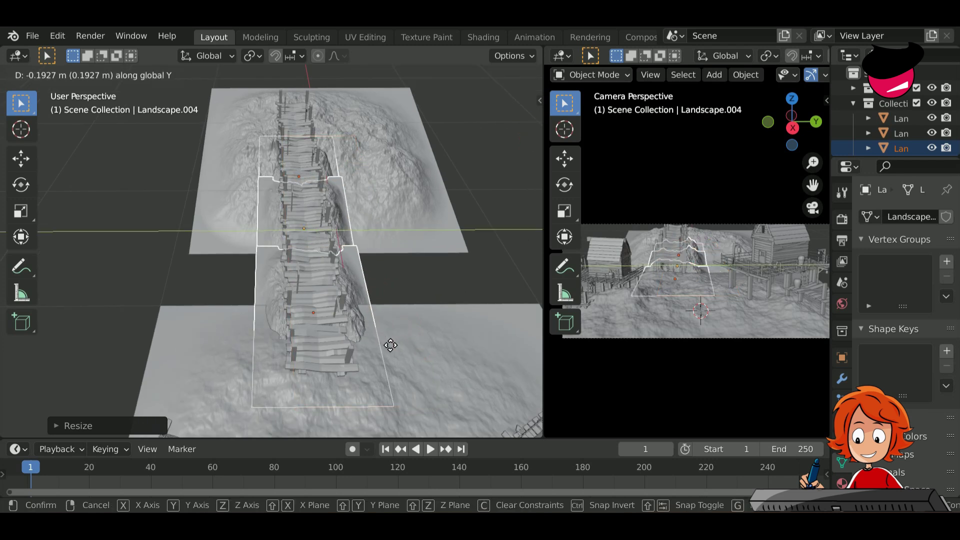
left_click(388, 345)
middle_click_drag(388, 345, 420, 280)
Paste the copied building facade model into the scene.
left_click(625, 299)
scroll(692, 315, "up", 4)
middle_click_drag(320, 353, 419, 343)
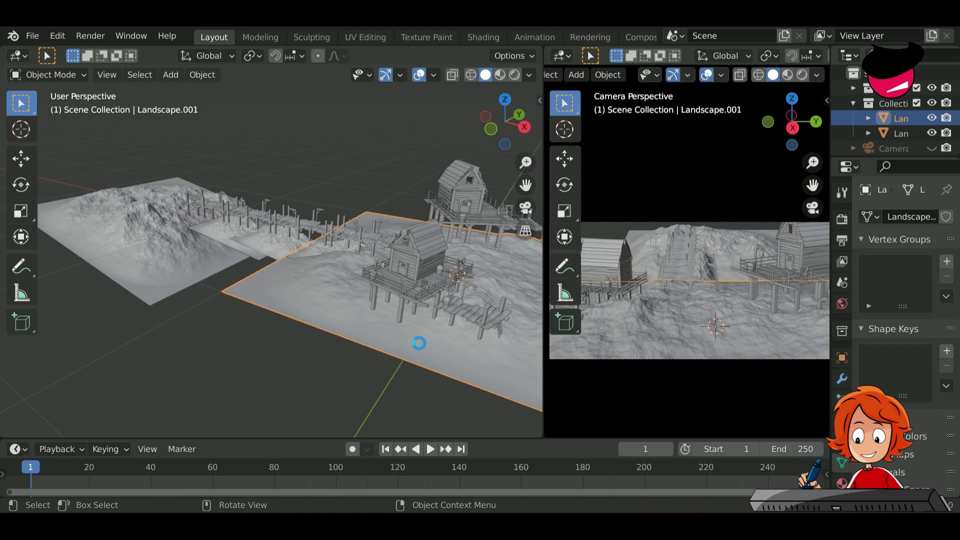
key("ctrl+v")
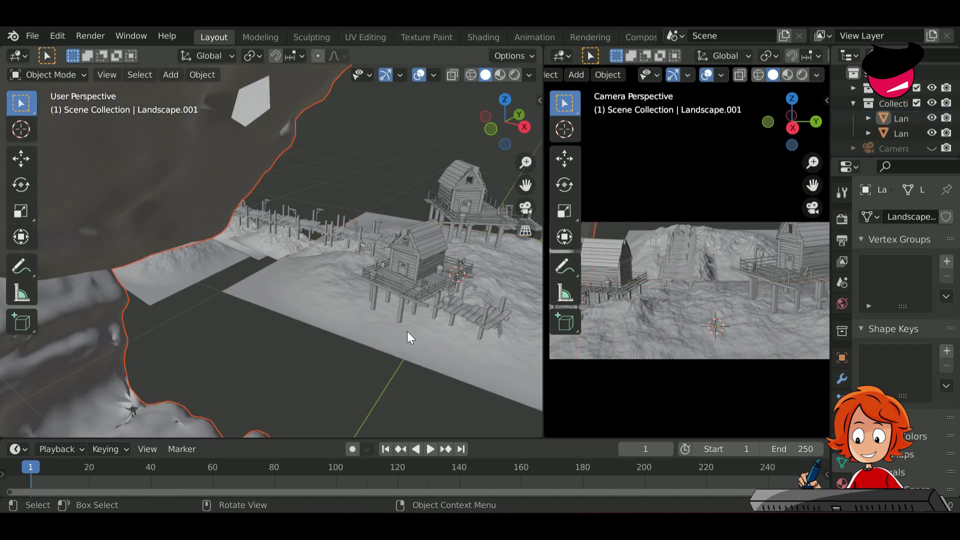
Scale the pasted building facade down twice, the second time by a factor of about 0.46, to fit the scene.
middle_click_drag(407, 331, 486, 250)
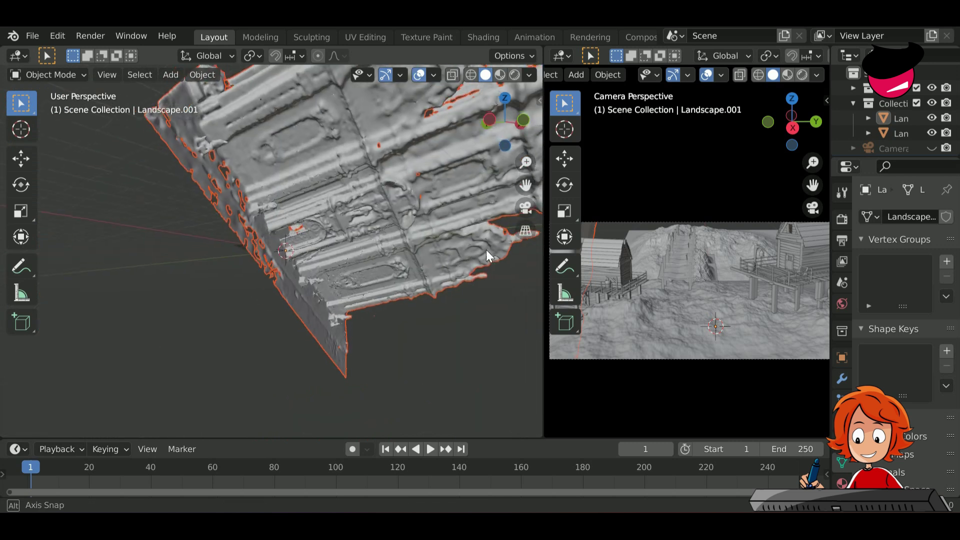
key("s")
left_click(383, 311)
key("s")
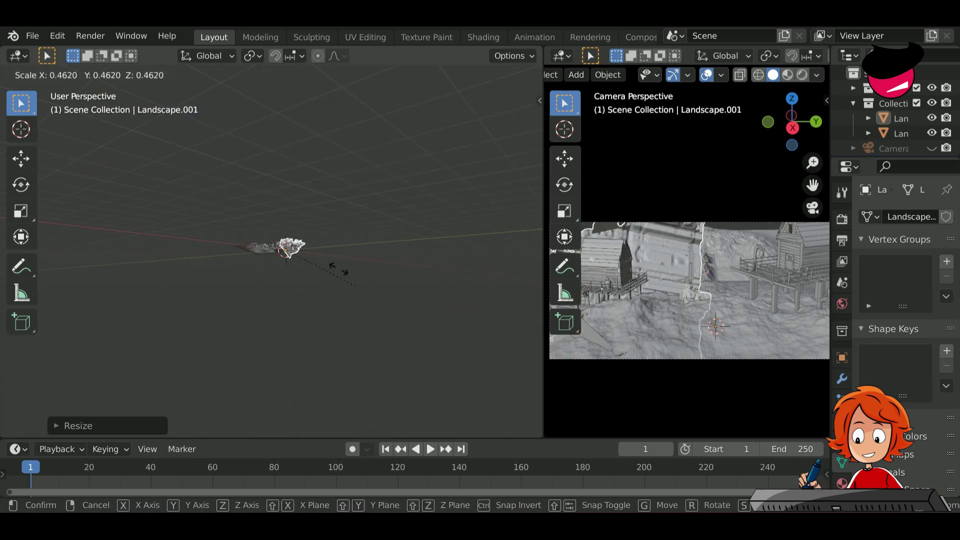
left_click(338, 269)
middle_click_drag(237, 186, 269, 229)
scroll(270, 231, "up", 10)
middle_click_drag(370, 265, 499, 295)
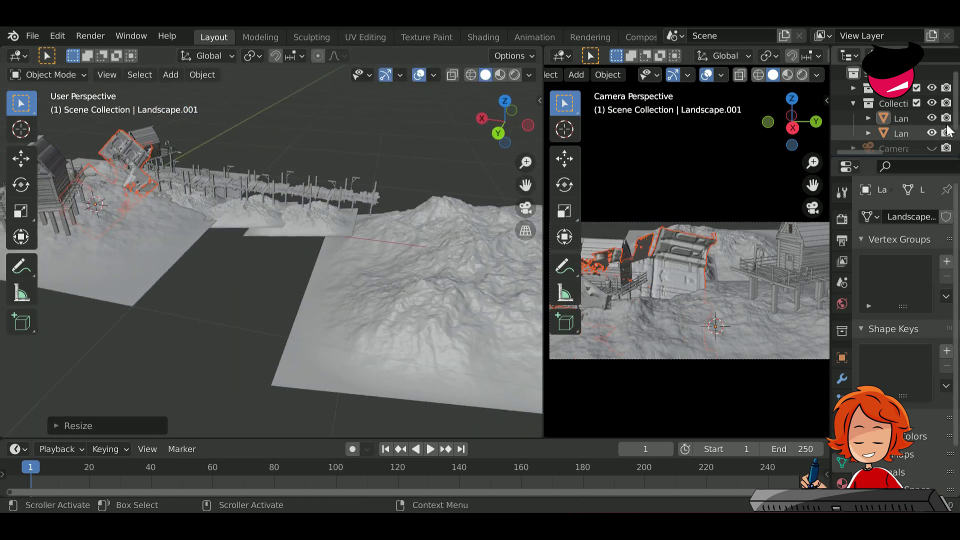
Hide the collection containing the houses and walkway.
left_click(931, 87)
left_click(931, 87)
left_click(932, 87)
middle_click_drag(212, 319, 448, 330, "shift")
Rotate the building facade with the Rotate tool and move it along Z above the terrain.
left_click(21, 184)
left_click_drag(326, 171, 370, 272)
key("g")
key("z")
left_click(367, 175)
Rotate the building facade around several axes until it stands upright and faces down the terrain.
middle_click_drag(326, 180, 225, 172)
left_click_drag(334, 107, 350, 175)
middle_click_drag(350, 175, 256, 238)
left_click_drag(256, 238, 143, 248)
middle_click_drag(143, 248, 435, 175)
left_click_drag(384, 135, 394, 154)
middle_click_drag(375, 155, 291, 127)
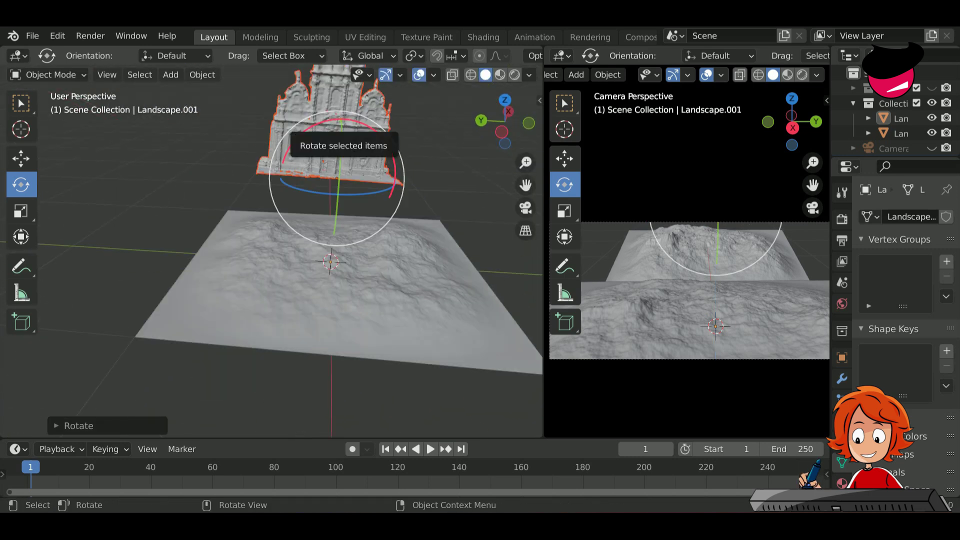
left_click_drag(383, 190, 398, 208)
Lower the building facade along the Z axis until it meets the terrain.
key("g")
key("z")
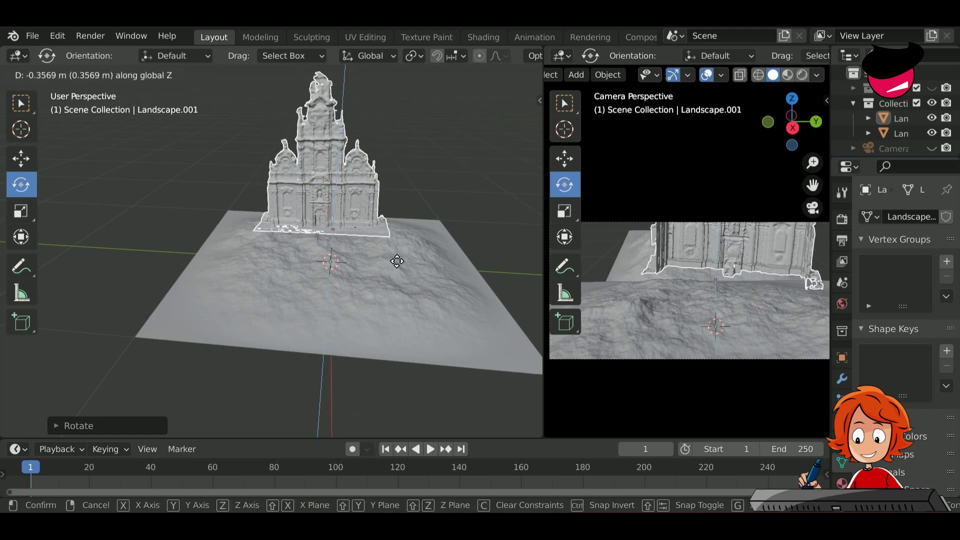
left_click(326, 279)
Move the building facade along the X axis onto the rear mountain, briefly showing the houses and walkway collection for reference.
middle_click_drag(326, 278, 525, 270)
left_click(931, 87)
middle_click_drag(450, 240, 361, 260)
key("g")
key("x")
left_click(2, 252)
left_click(932, 88)
middle_click_drag(272, 287, 295, 362)
scroll(289, 215, "up", 3)
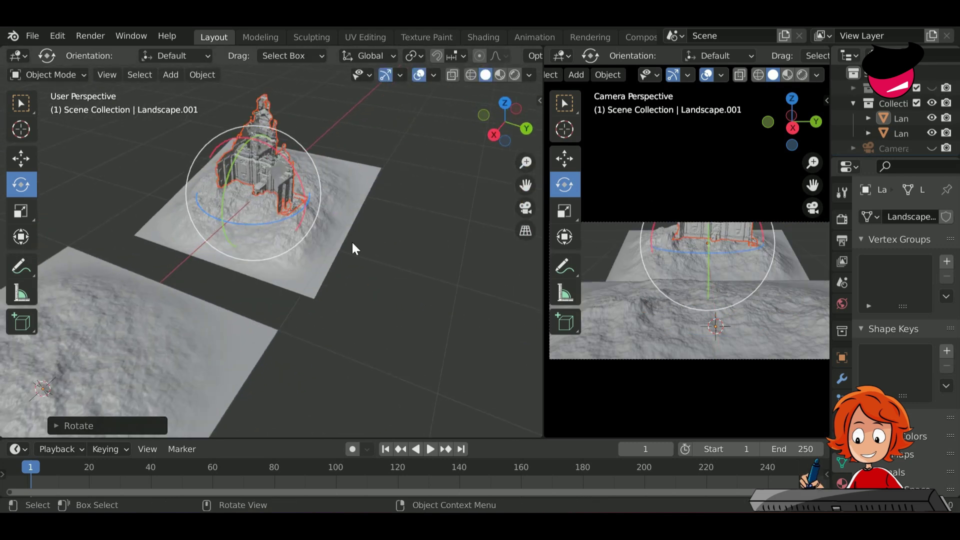
Rotate the building facade about the Z axis and shift it along X on the mountaintop.
key("r")
key("z")
left_click(348, 289)
middle_click_drag(348, 289, 402, 274)
left_click_drag(403, 275, 401, 283)
key("g")
key("x")
left_click(307, 243)
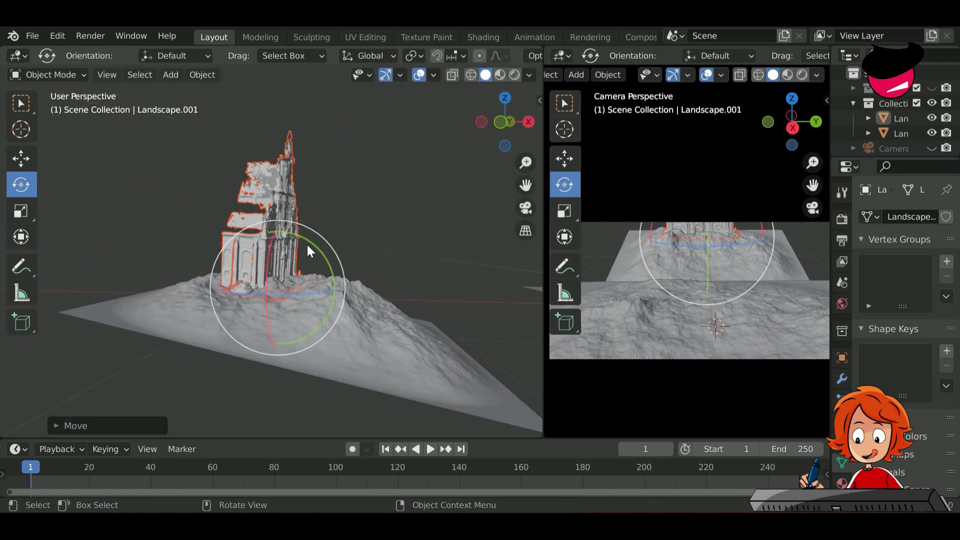
Check the facade's placement through the camera with the houses and walkway collection shown.
middle_click_drag(307, 243, 223, 329)
scroll(223, 327, "up", 5)
middle_click_drag(262, 295, 335, 299, "shift")
left_click_drag(252, 280, 304, 303)
left_click(305, 303)
key("KP_0")
left_click(930, 88)
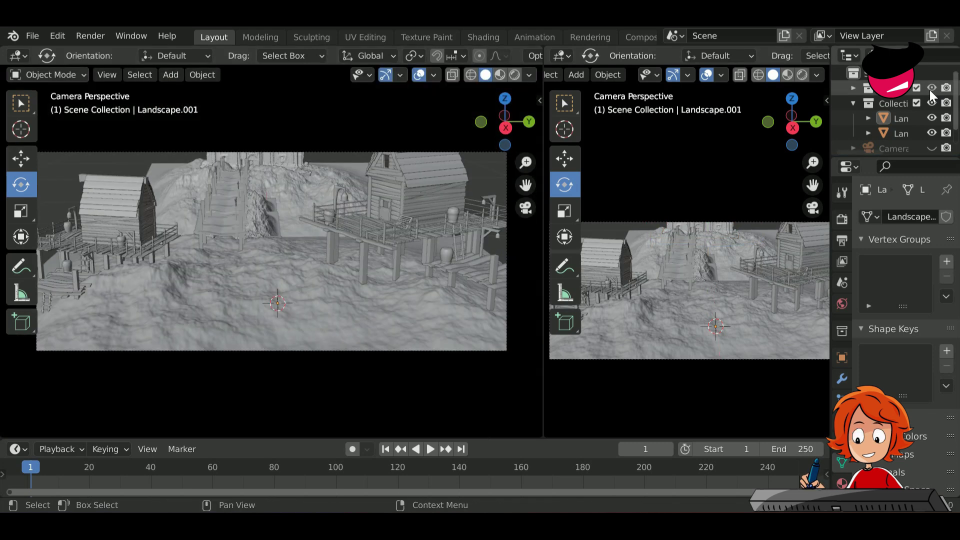
Select the church facade and adjust its height along Z so that it sits on the mountaintop.
middle_click_drag(272, 230, 322, 257)
left_click(288, 248)
key("KP_1")
scroll(385, 279, "up", 2)
left_click_drag(385, 279, 403, 294)
key("g")
key("z")
left_click(418, 231)
left_click(418, 231)
middle_click_drag(310, 291, 208, 275)
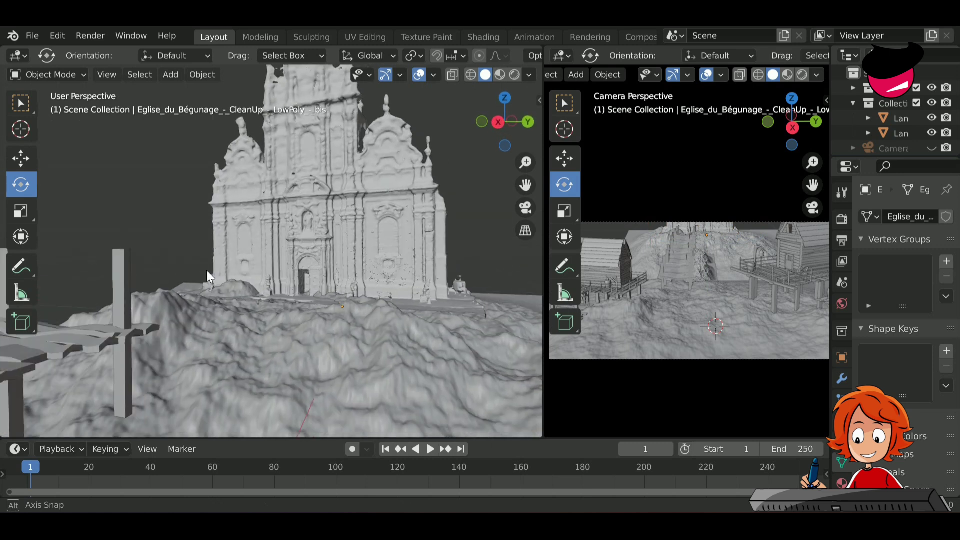
Hide the collection containing the houses and walkway.
left_click(932, 87)
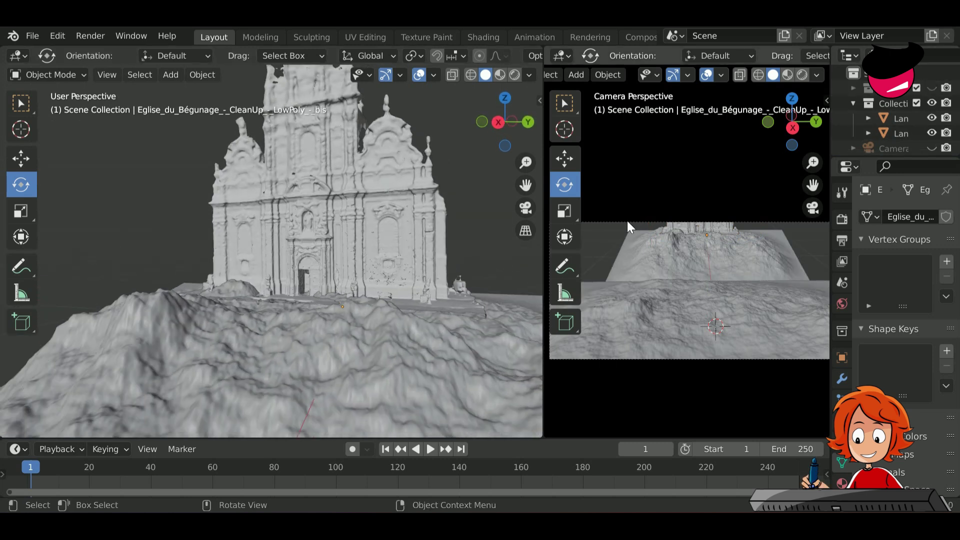
scroll(308, 255, "down", 5)
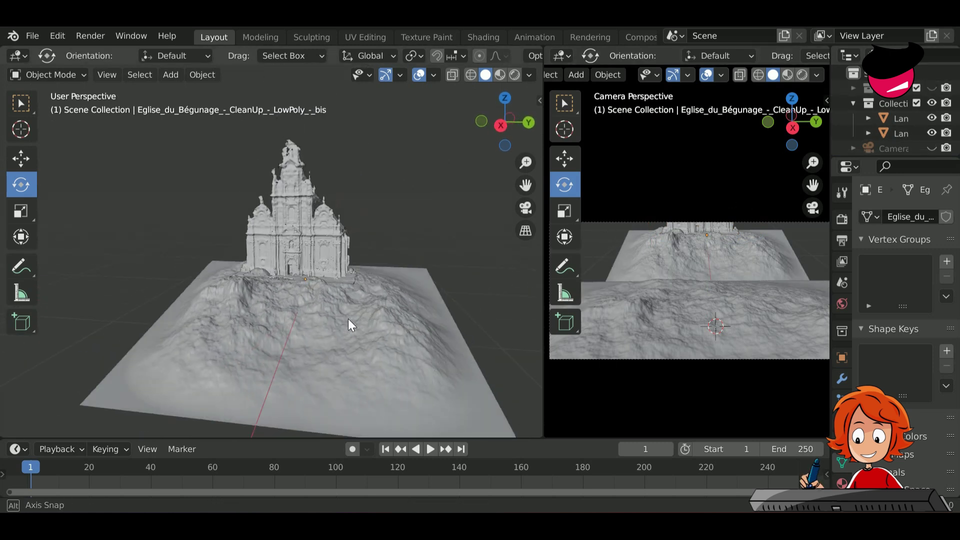
scroll(655, 279, "down", 3)
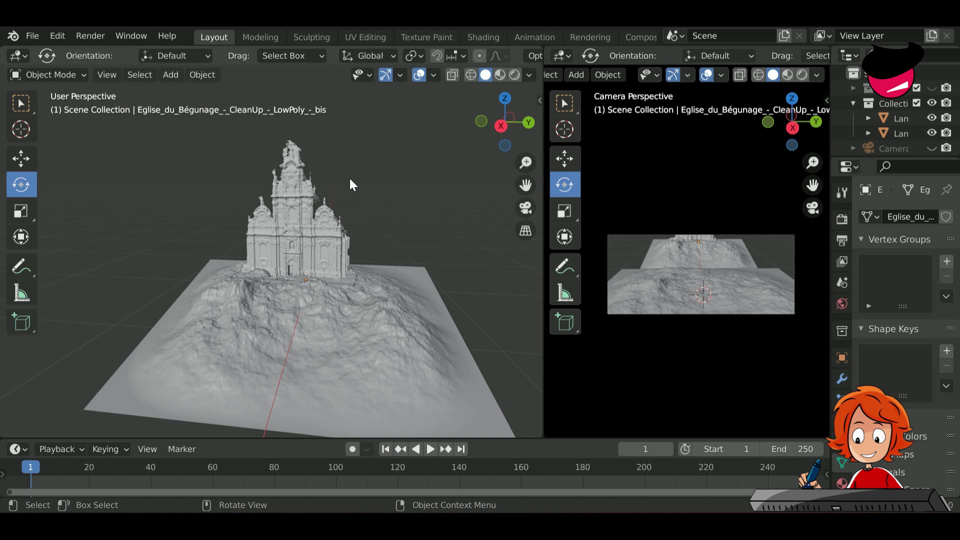
Select the camera in the Outliner and insert a keyframe for it at frame 1.
key("i")
left_click(301, 423)
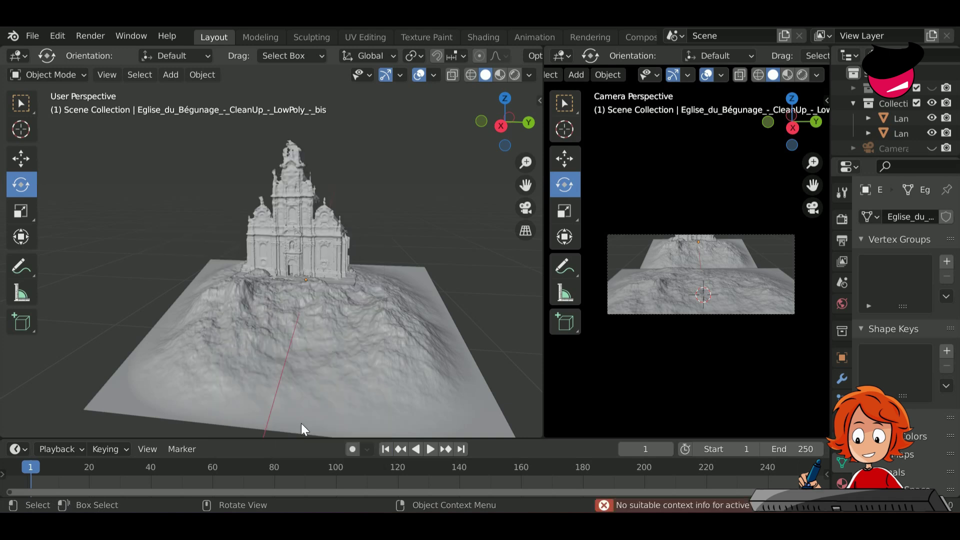
scroll(931, 148, "right", 4)
left_click(932, 148)
scroll(887, 125, "down", 1)
left_click_drag(880, 112, 896, 140)
middle_click_drag(855, 140, 892, 135)
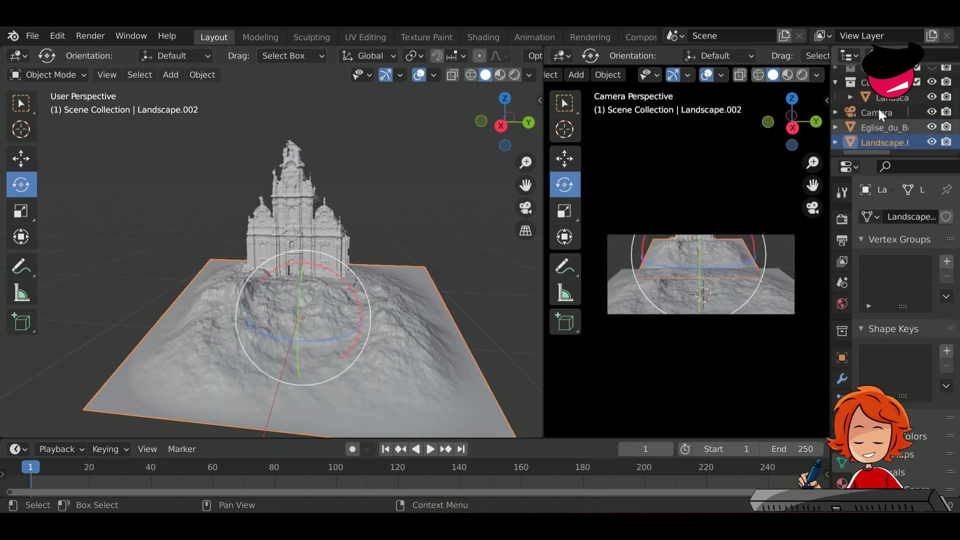
left_click(872, 112)
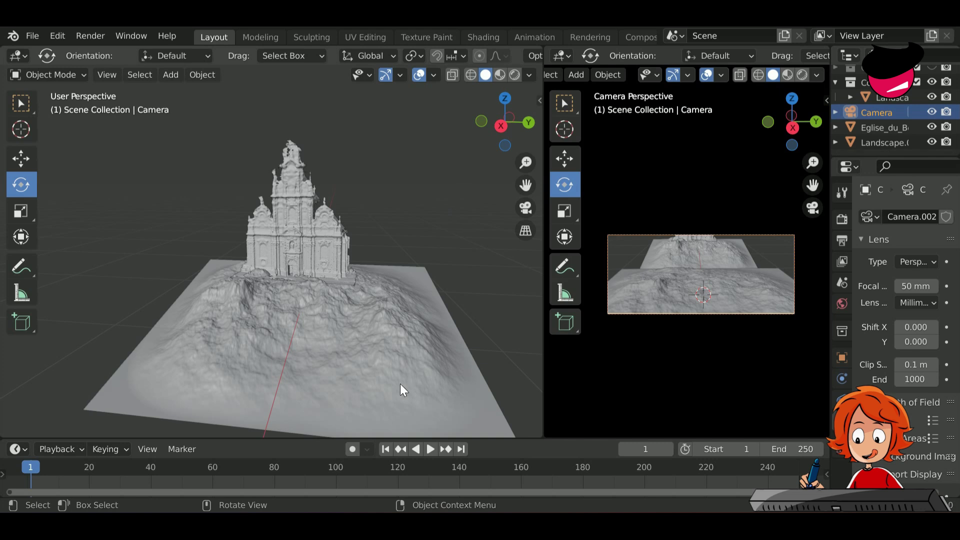
key("i")
left_click(464, 242)
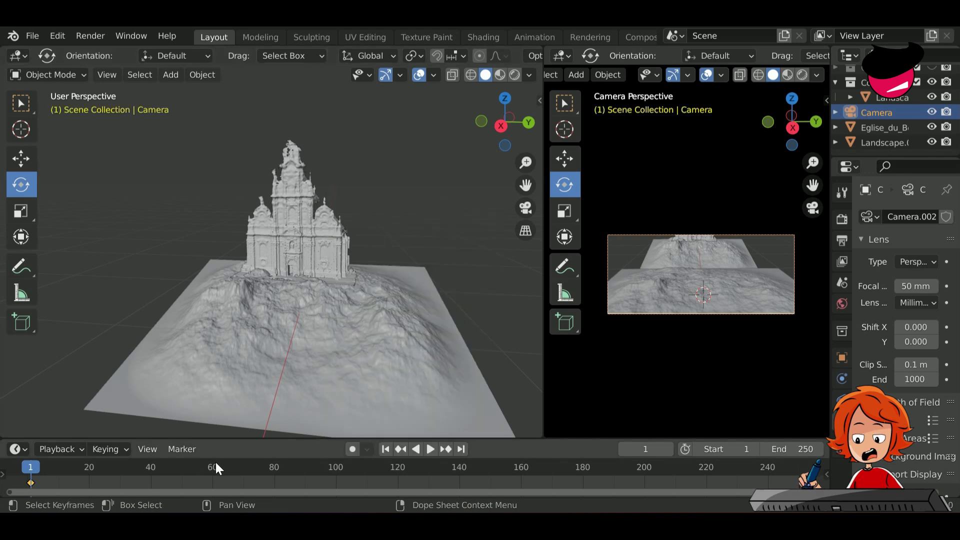
At frame 61, fly the camera forward toward the church and insert a keyframe.
key("shift+grave")
key("w")
left_click(359, 248)
key("shift+grave")
key("w")
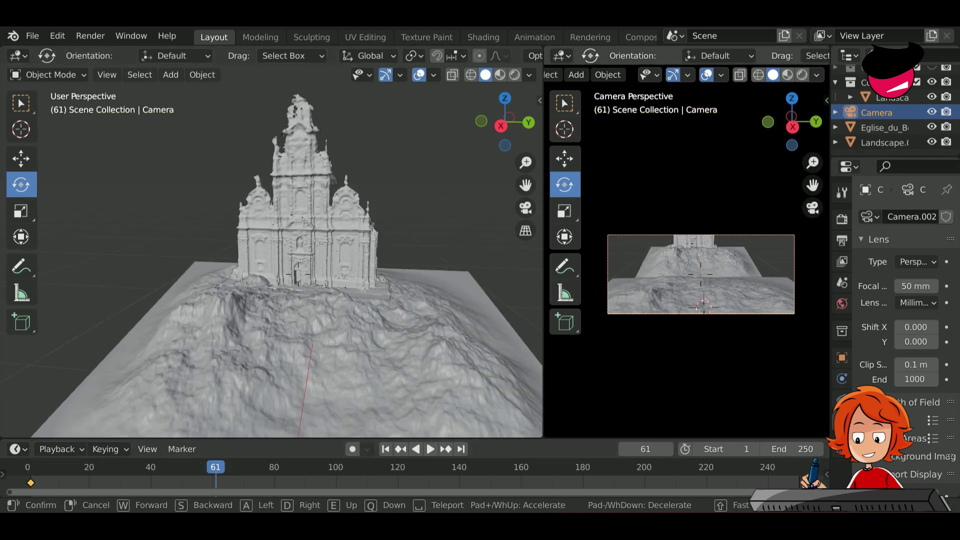
left_click(682, 257)
key("i")
left_click(466, 228)
At frame 120, fly the camera farther toward the church and insert another keyframe.
left_click(787, 450)
key("shift+grave")
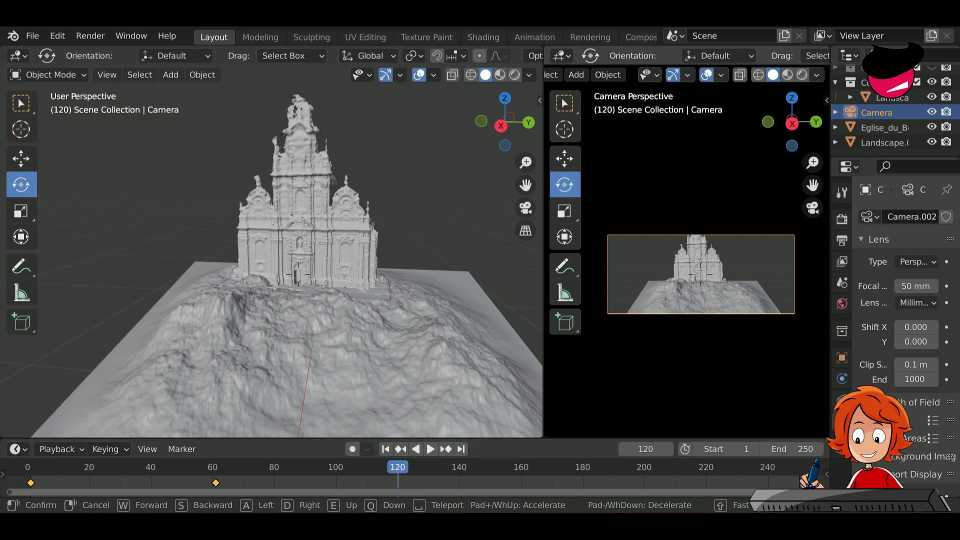
key("w")
left_click(689, 258)
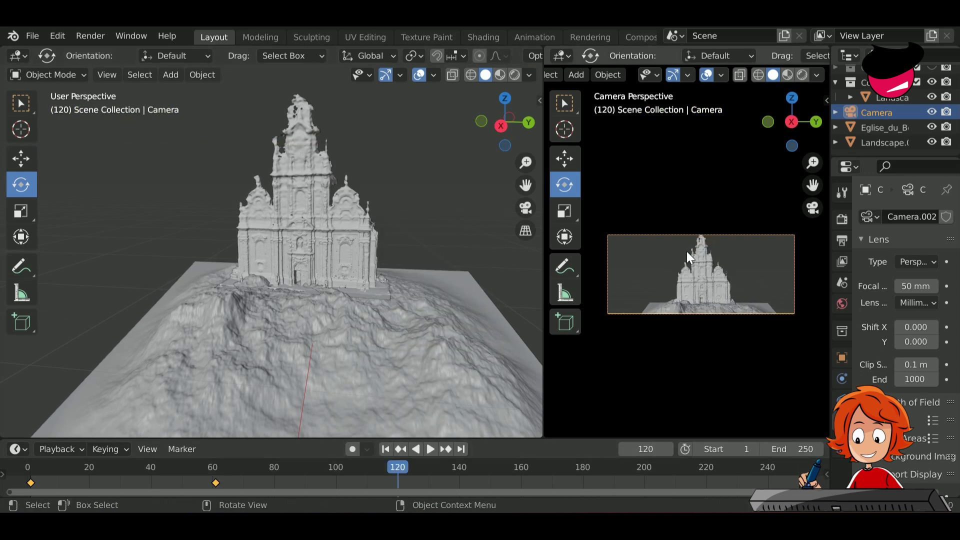
key("i")
left_click(720, 260)
At frame 180, fly the camera backward slightly and insert a keyframe.
left_click(795, 449)
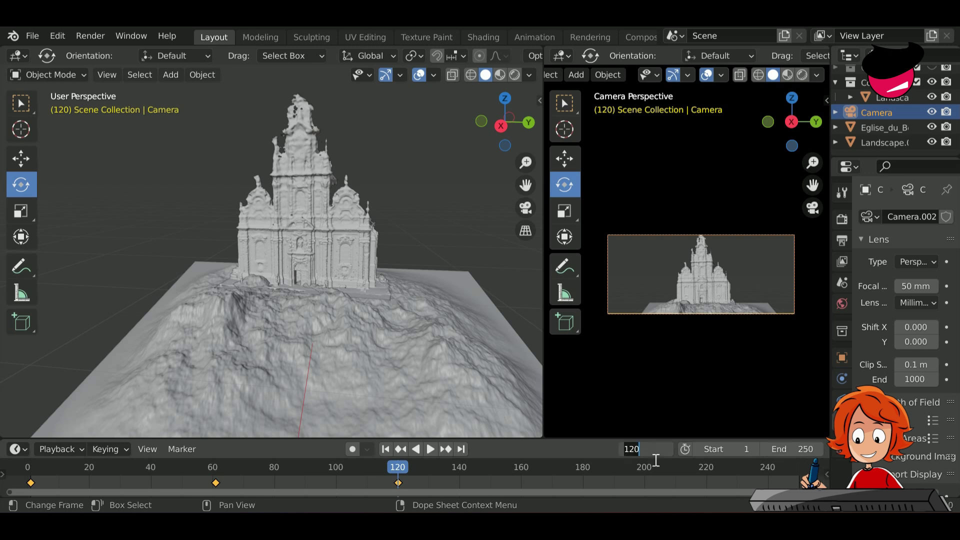
key("shift+grave")
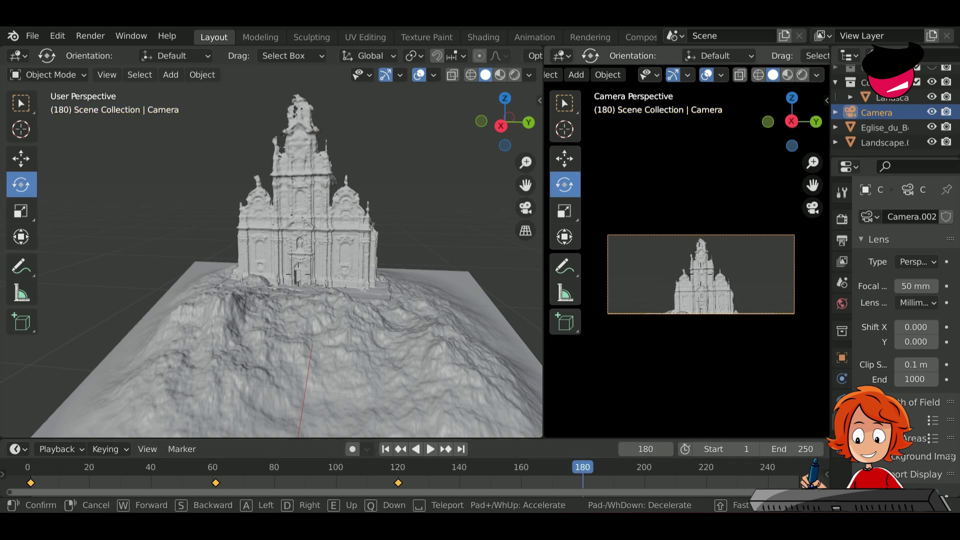
key("s")
left_click(688, 253)
key("i")
left_click(694, 259)
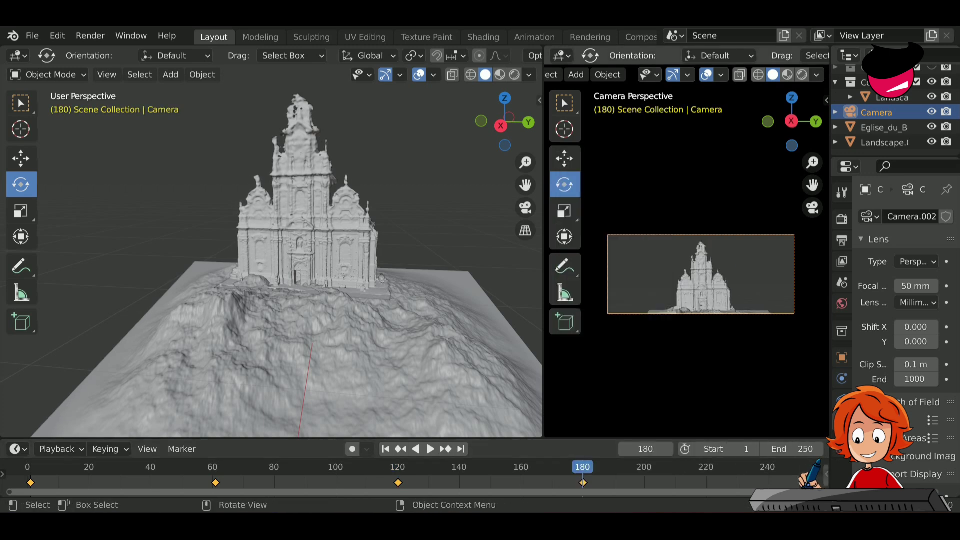
Set the animation's end frame to 180 and play the camera movement.
left_click(731, 312)
left_click(788, 450)
type("180")
key("ctrl+a")
type("1180")
key("Return")
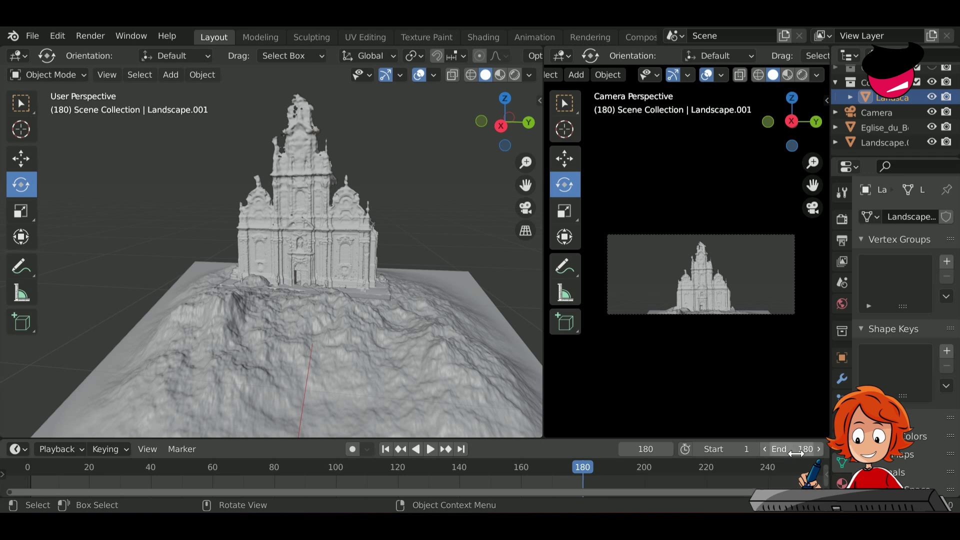
key("space")
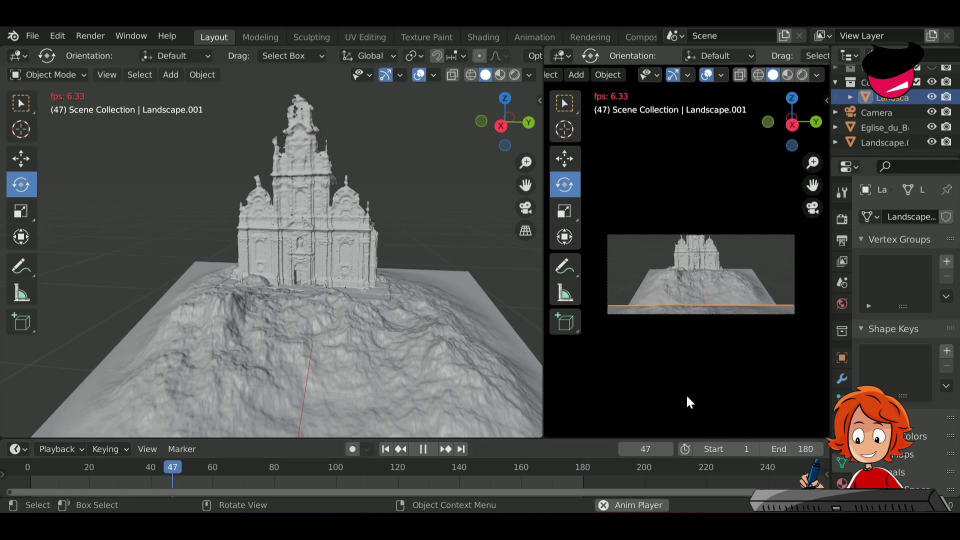
key("space")
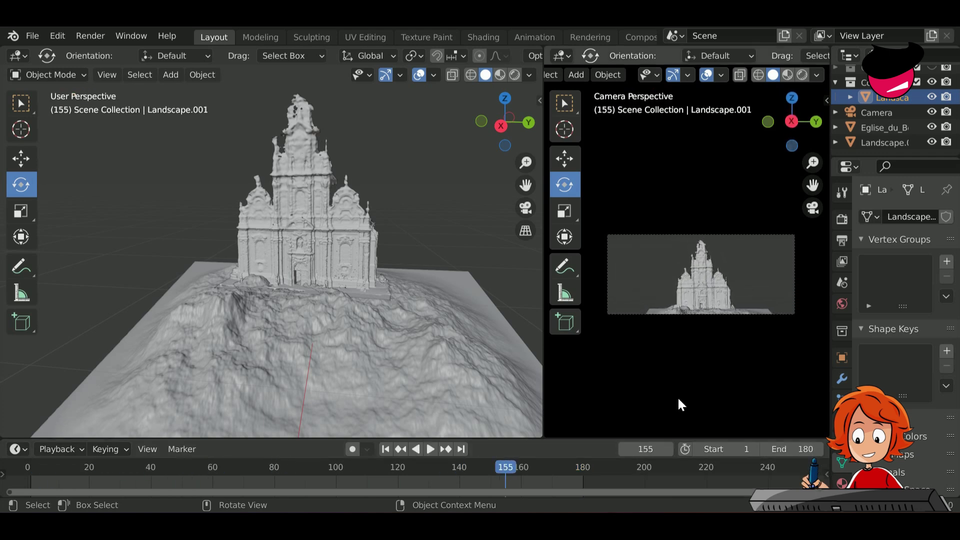
Select the camera and sample the keyframes of its animation curves in the Graph Editor.
left_click(876, 113)
left_click(17, 449)
left_click(190, 328)
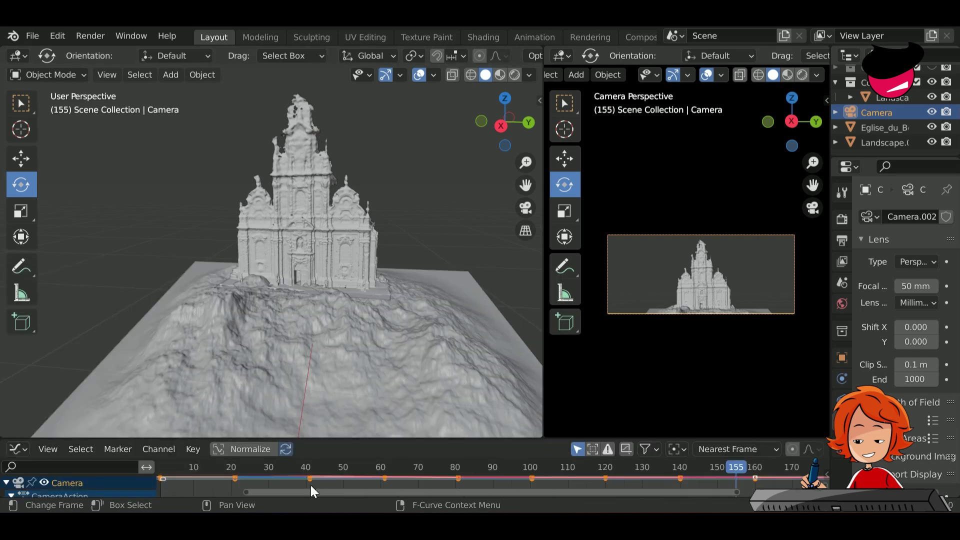
key("shift+alt+o")
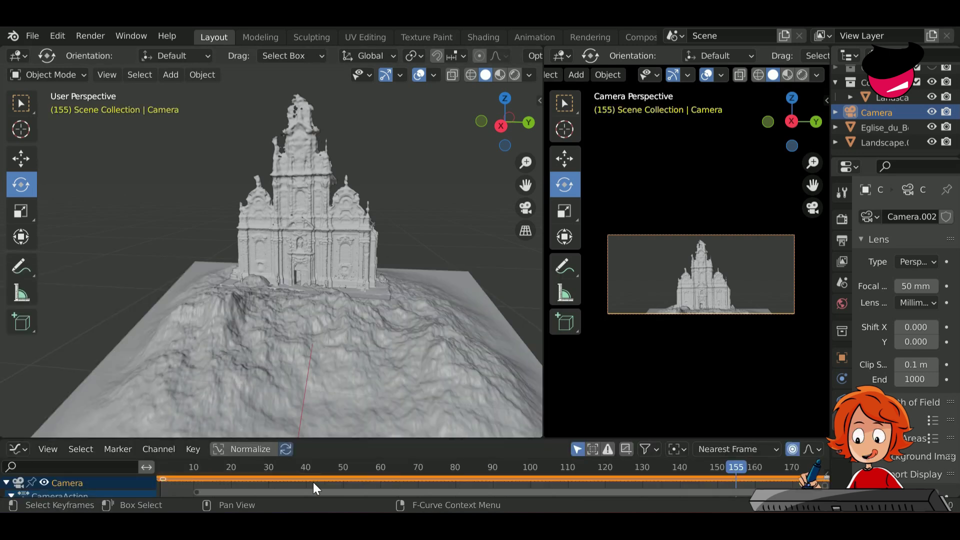
Return to the Timeline and play the camera animation with the houses and walkway collection shown.
key("space")
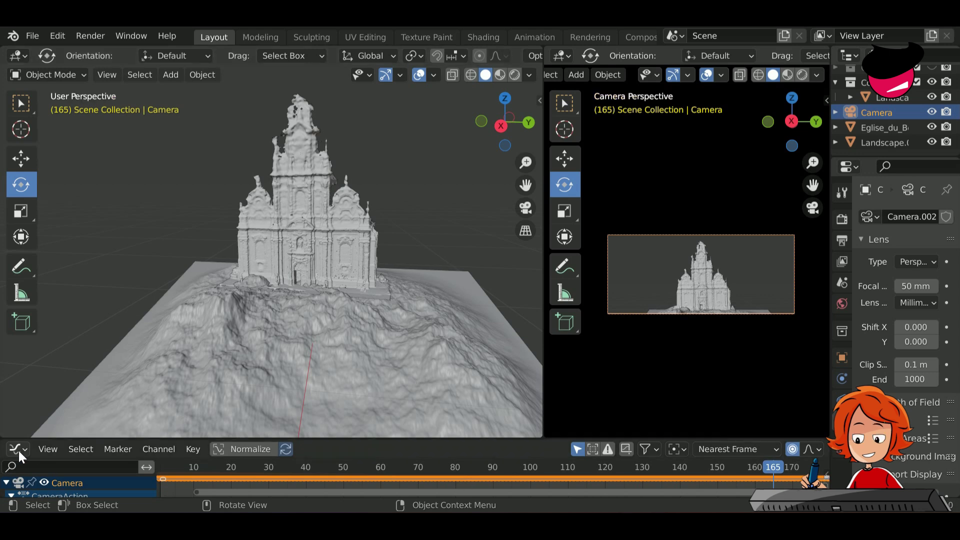
left_click(18, 449)
left_click(200, 317)
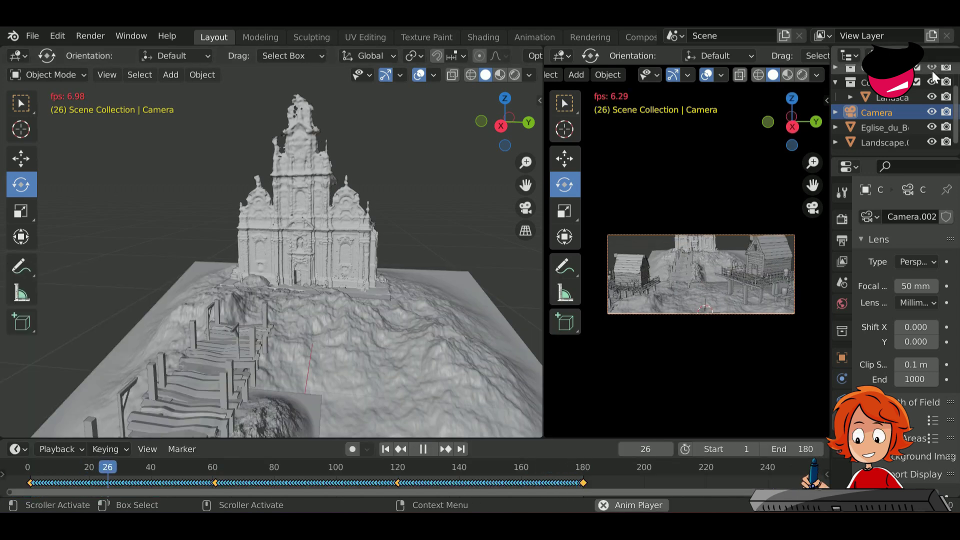
scroll(758, 263, "up", 1)
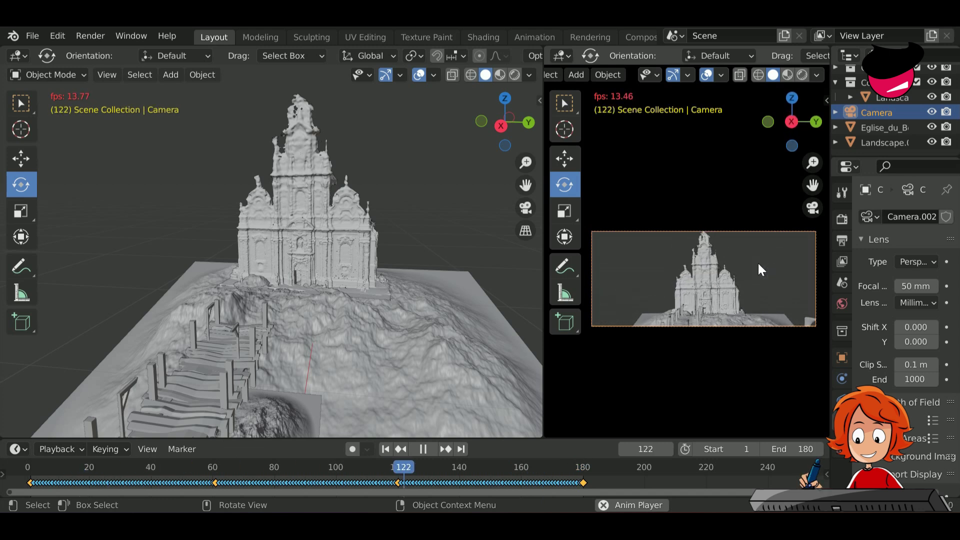
key("space")
Delete the camera's keyframes after about frame 116 and set the end frame to 120.
key("Delete")
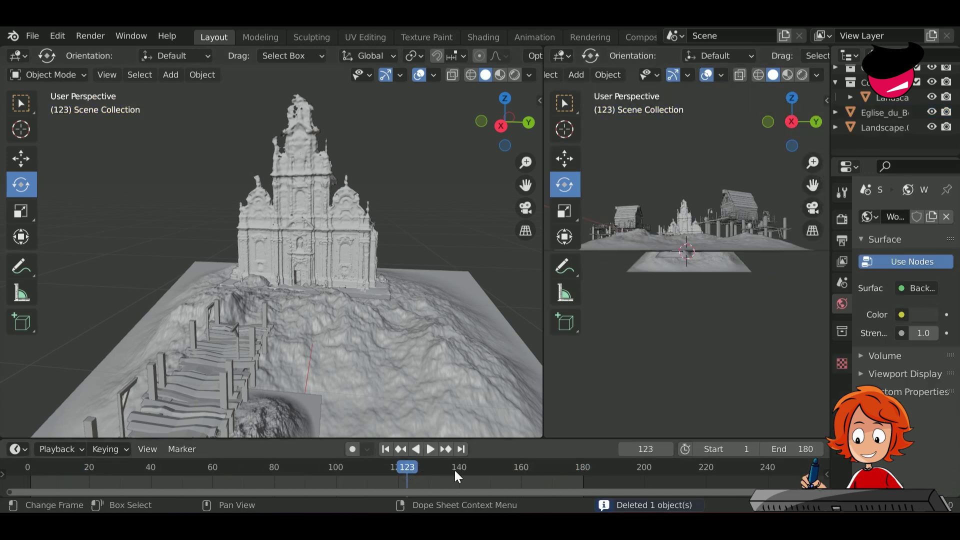
key("ctrl+z")
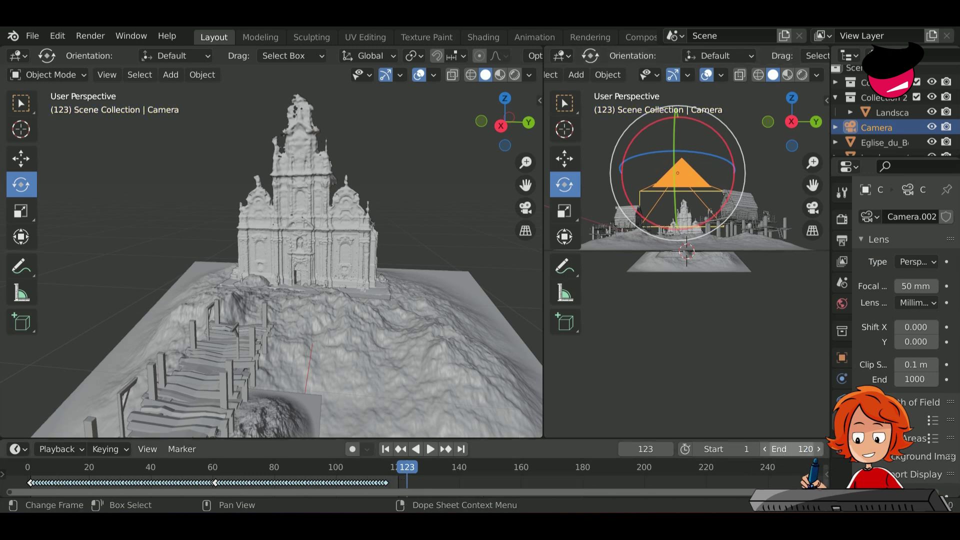
key("KP_0")
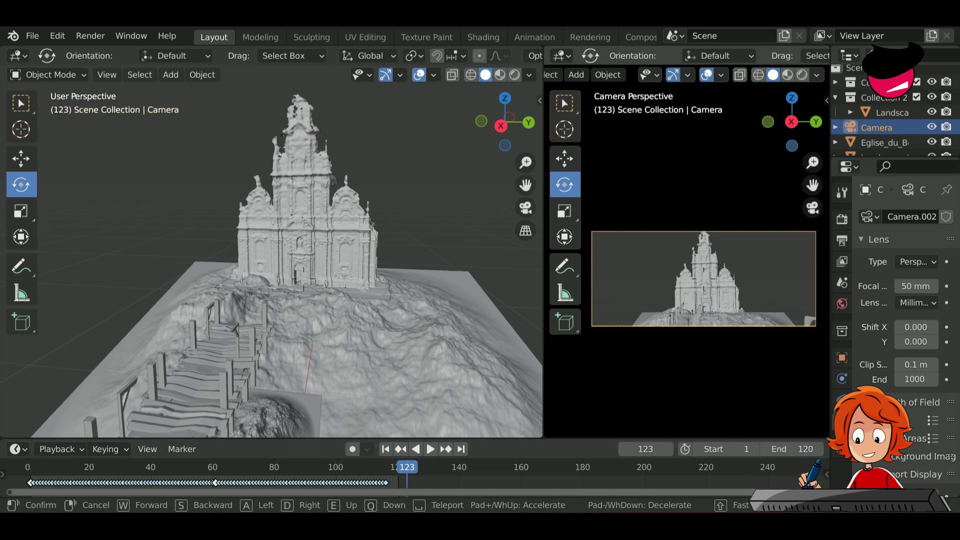
Try to reposition the camera in the scene with the Move tool.
middle_click_drag(525, 354, 280, 417)
left_click(21, 159)
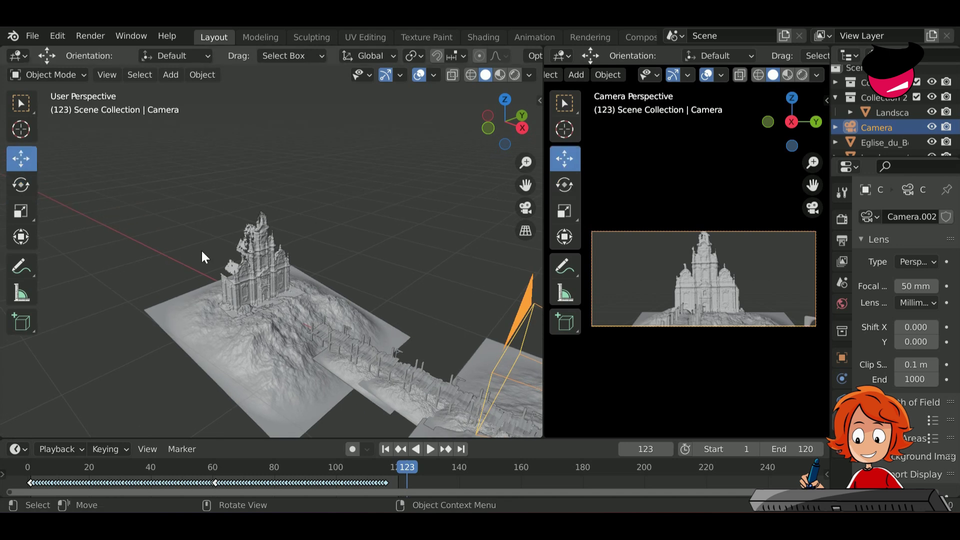
scroll(300, 285, "down", 3)
left_click_drag(527, 361, 504, 352)
left_click(504, 352)
Set the end frame to 180 and try flying the camera to a new position at frame 120.
left_click(809, 450)
key("Return")
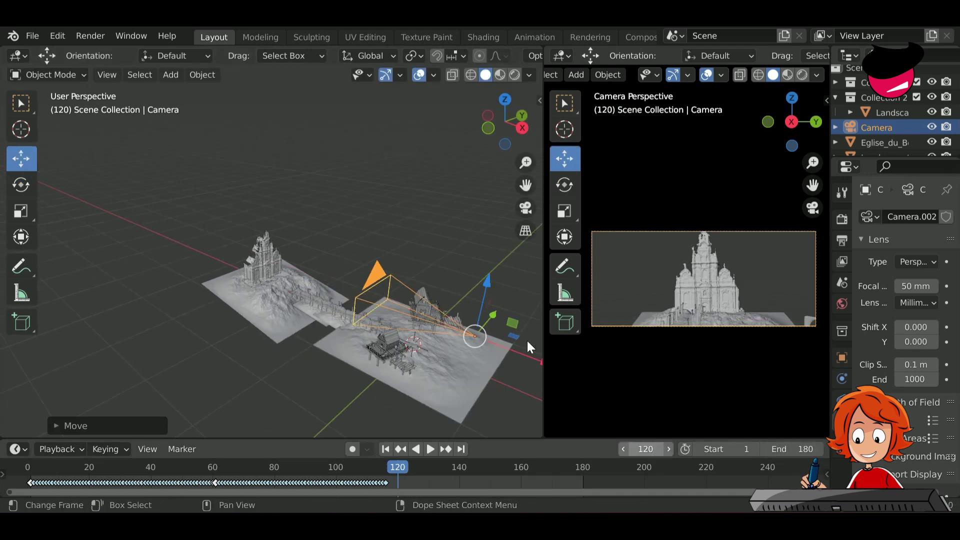
key("shift+grave")
key("s")
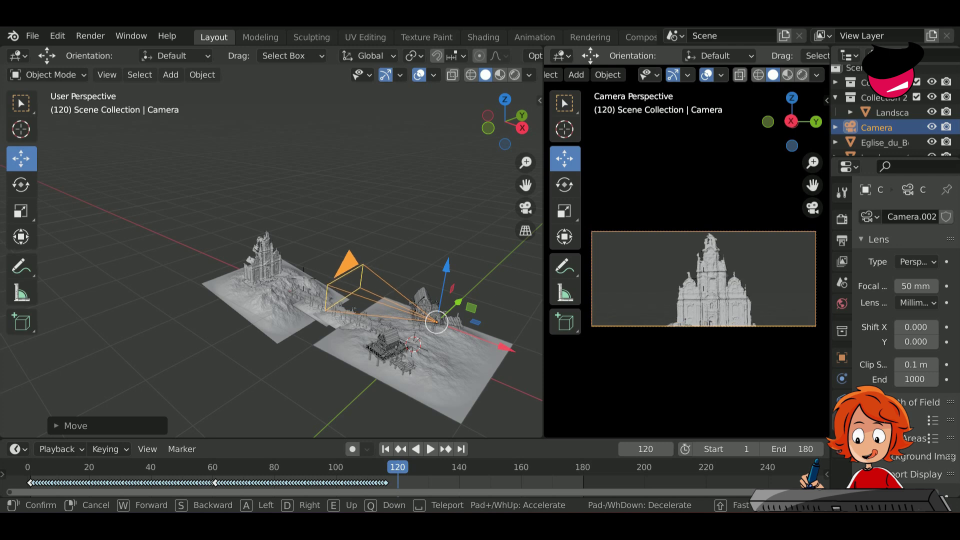
key("Return")
key("space")
key("space")
At the last frame, 180, fly the camera toward the church and insert a keyframe.
left_click(462, 449)
key("shift+grave")
key("w")
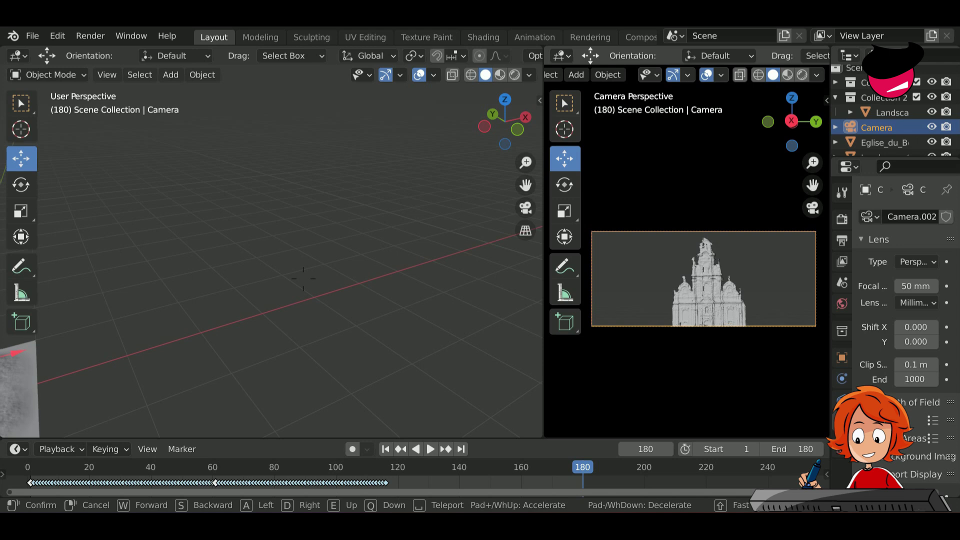
key("Return")
key("i")
left_click(431, 236)
Select all camera keyframes and sample the motion through frame 180 in the Graph Editor, returning to the Timeline.
key("a")
left_click(18, 451)
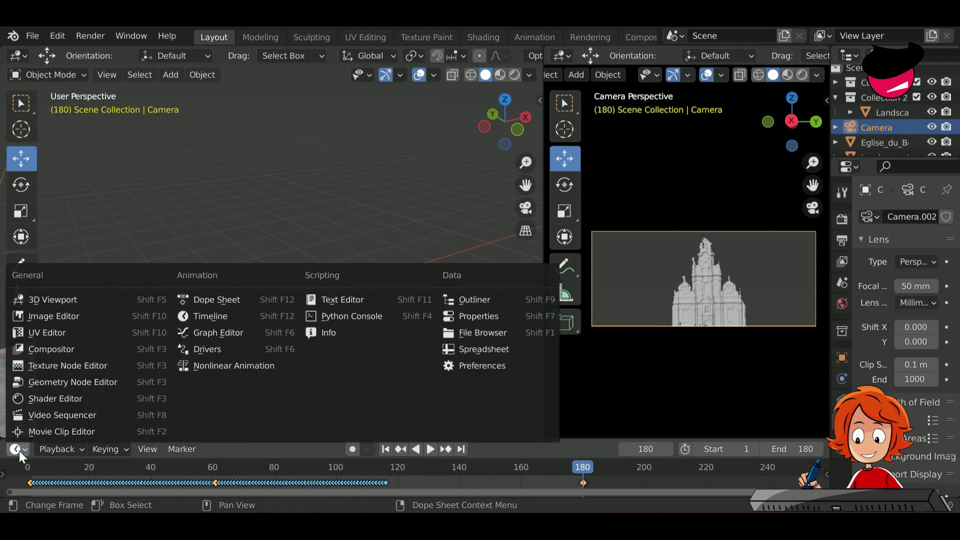
left_click_drag(30, 467, 16, 451)
left_click(16, 451)
left_click(15, 449)
left_click(215, 331)
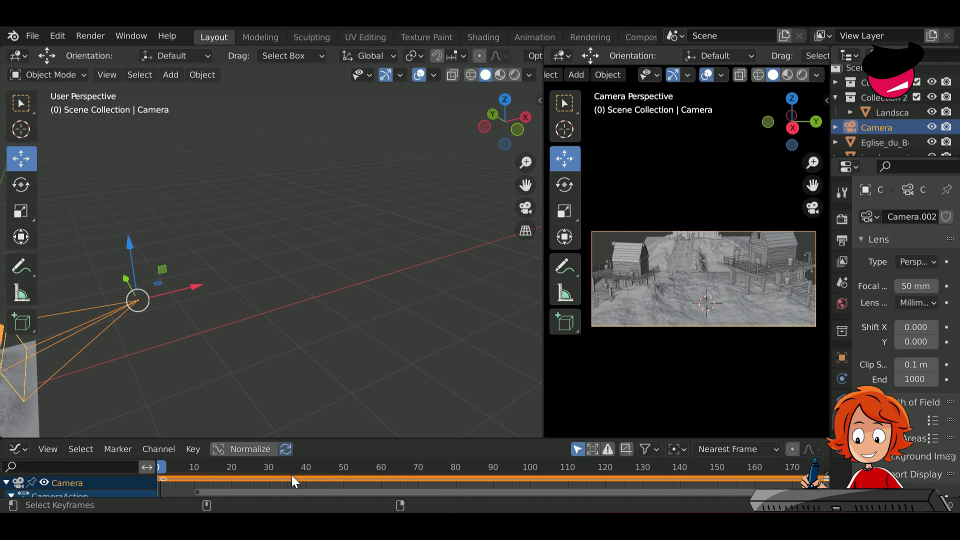
left_click(15, 449)
left_click(218, 317)
Play back the camera flight and check the camera view in rendered shading at frames 1, 180 and 119.
key("space")
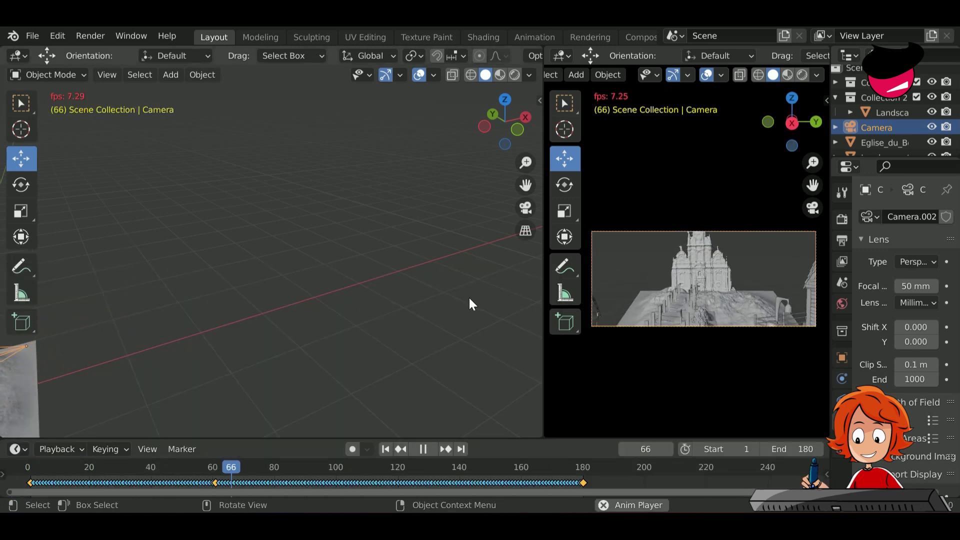
left_click(385, 449)
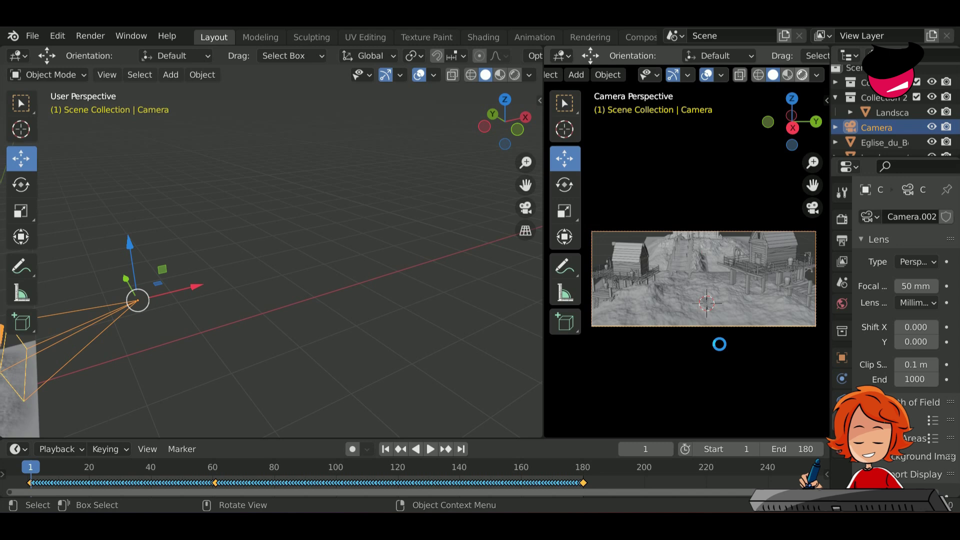
key("z")
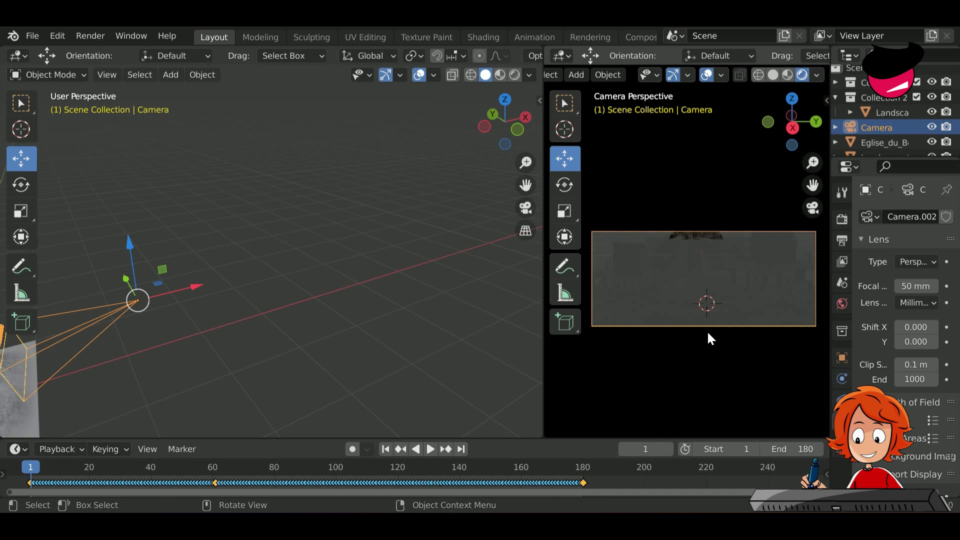
left_click(461, 449)
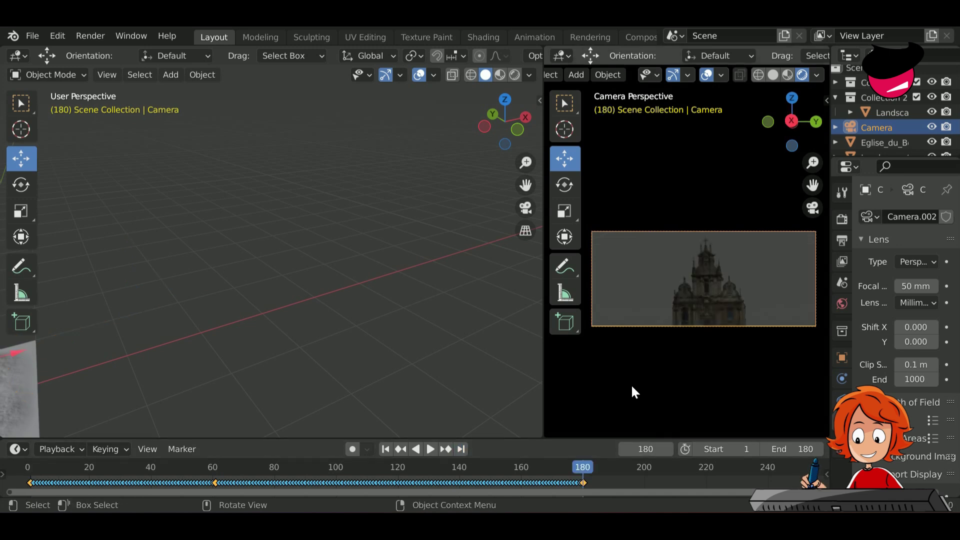
left_click_drag(481, 467, 395, 472)
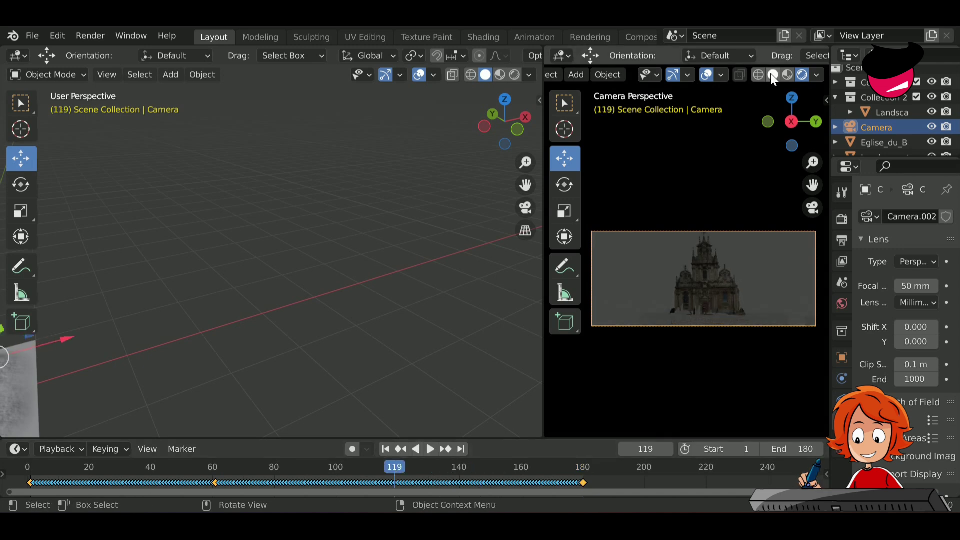
left_click(772, 75)
left_click(385, 449)
Set the world background colour to black.
left_click(842, 304)
left_click(923, 314)
left_click_drag(880, 277, 405, 292)
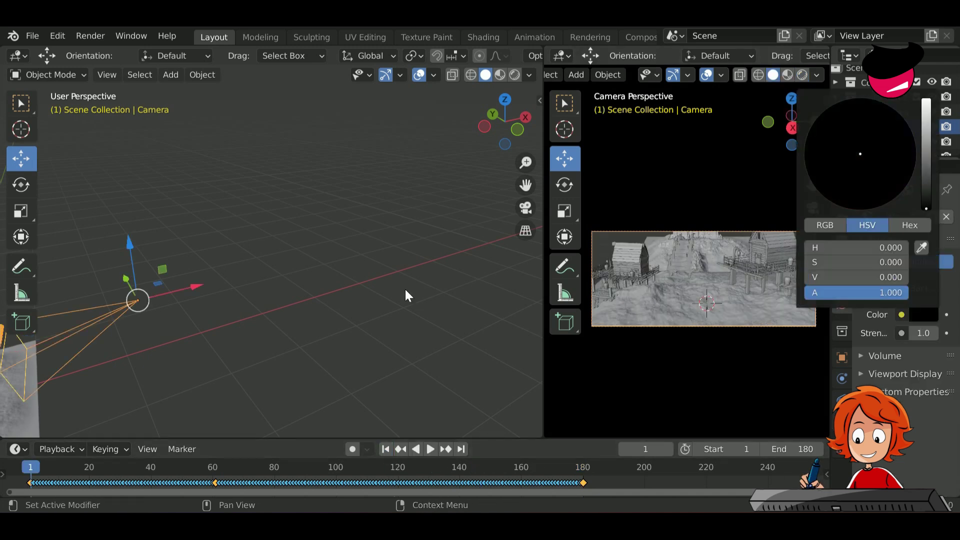
Hide the camera and the collection with the houses and walkway in the viewport.
left_click(220, 305)
scroll(131, 307, "down", 6)
middle_click_drag(183, 340, 162, 342)
left_click(930, 127)
middle_click_drag(235, 292, 243, 266, "shift")
left_click(930, 82)
Add a point light, raise it along Z and move it along Y to one side of the front terrain.
key("shift+a")
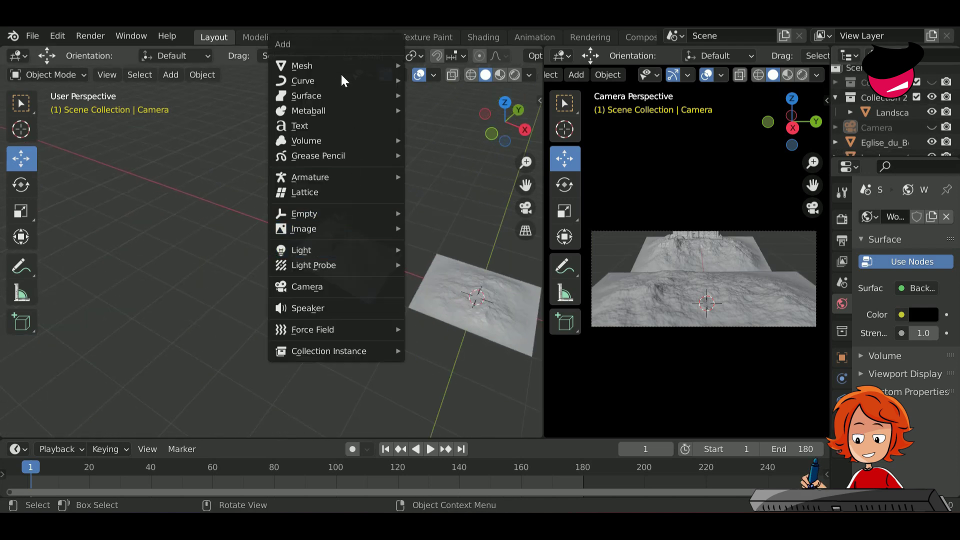
mouse_move(380, 250)
left_click(434, 253)
middle_click_drag(330, 302, 240, 275)
key("g")
key("z")
left_click(313, 258)
key("g")
key("y")
left_click(489, 278)
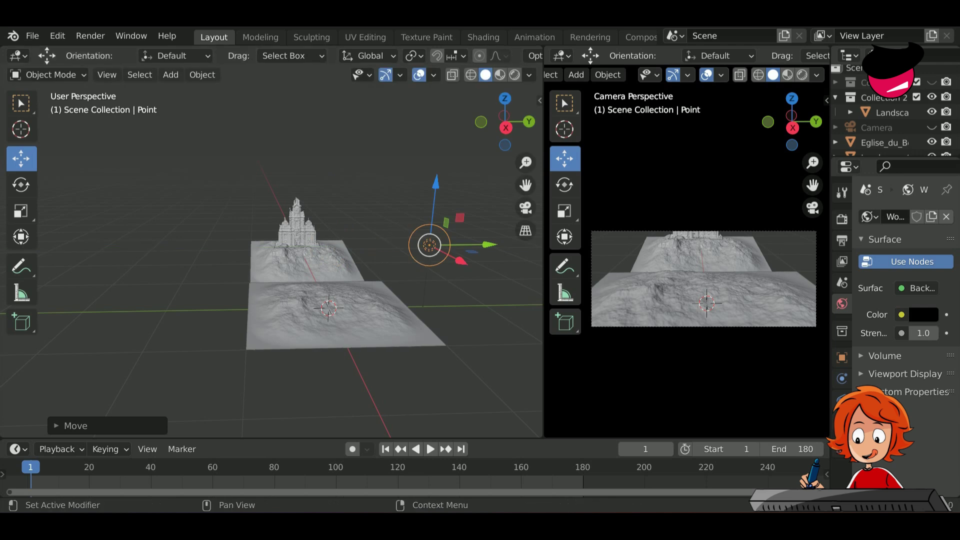
Set the point light's colour to cyan and display the camera view in rendered shading.
left_click(841, 420)
left_click(915, 298)
left_click(915, 298)
left_click(861, 116)
left_click(802, 74)
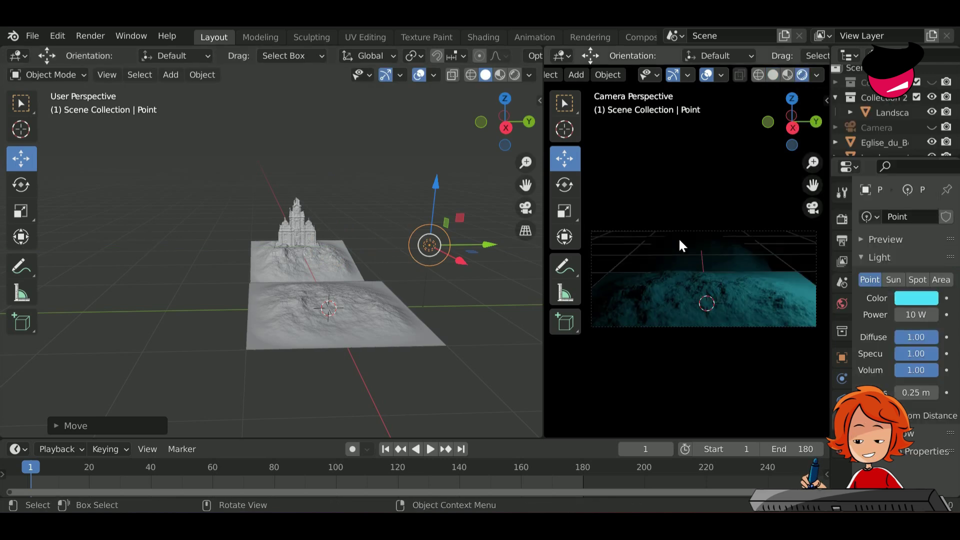
Show the houses collection again and set the point light to orange with a power of 5 W.
left_click(930, 82)
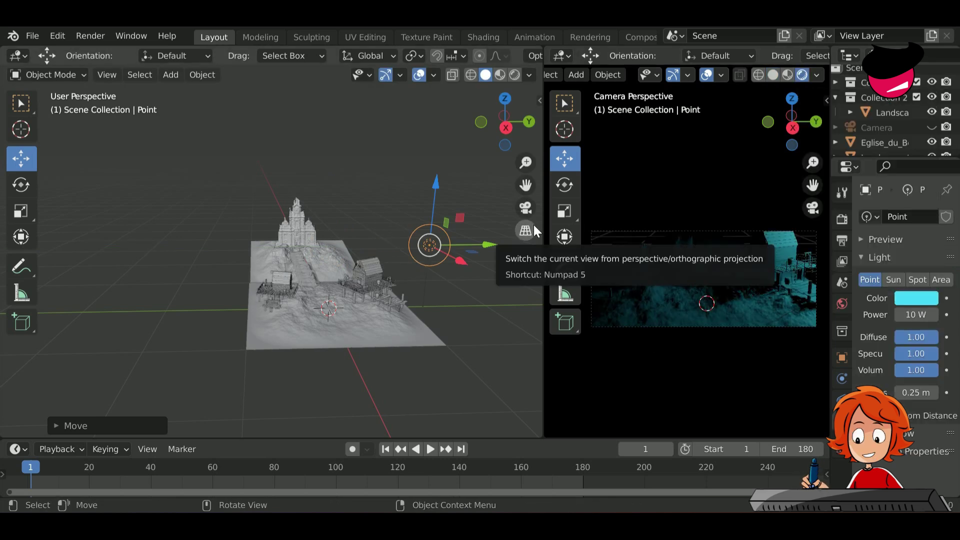
left_click(915, 298)
mouse_move(845, 184)
left_mouse_down()
mouse_move(835, 173)
mouse_move(836, 197)
mouse_move(828, 189)
left_mouse_up()
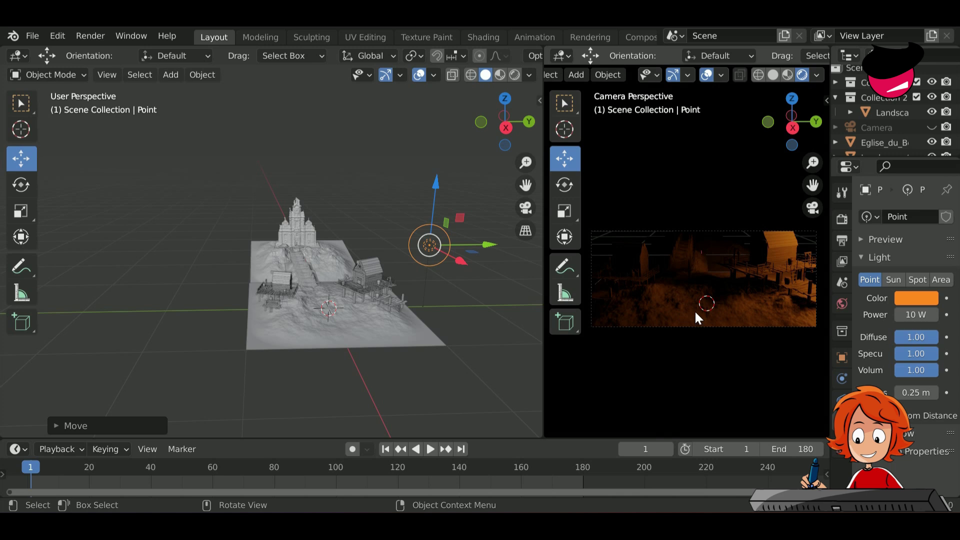
key("Return")
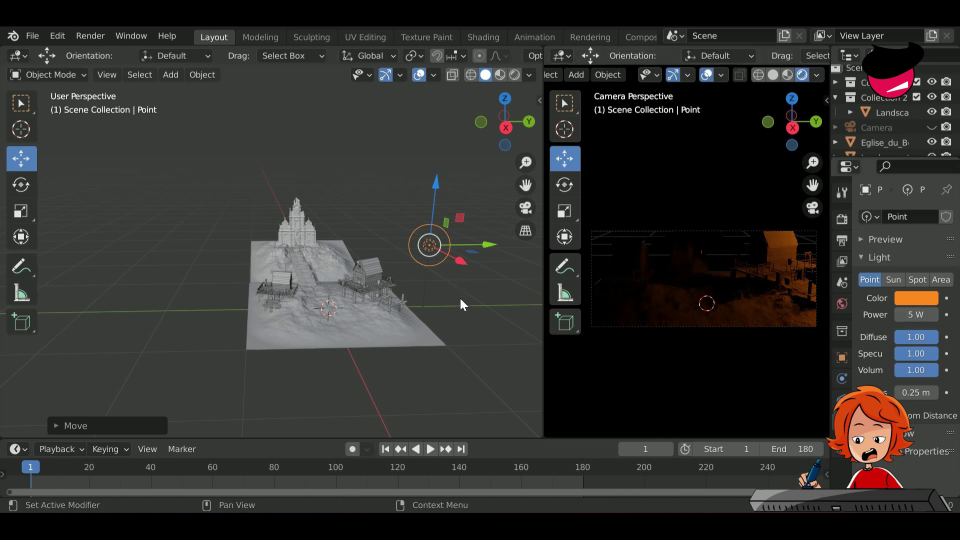
Hide the houses collection and duplicate the point light along Y to the opposite side of the front terrain.
middle_click_drag(502, 337, 806, 274)
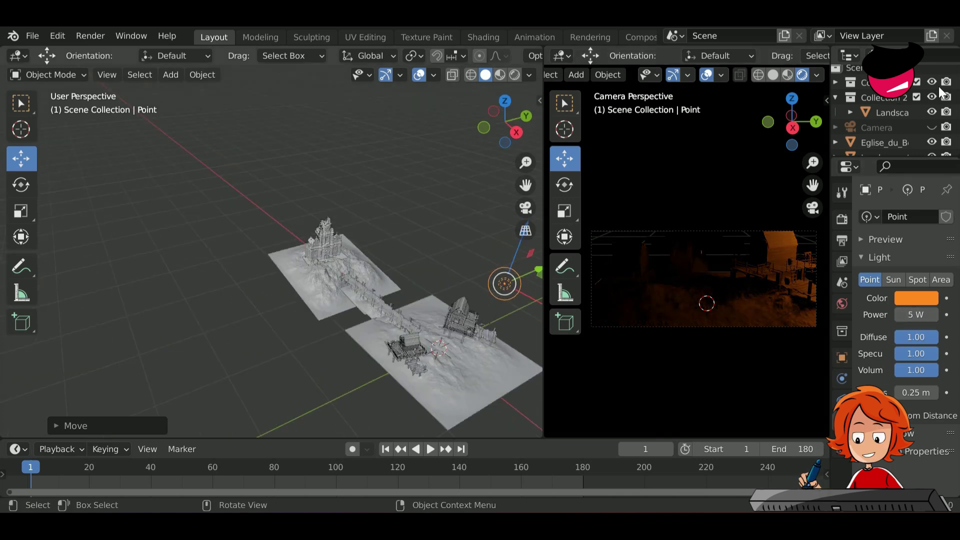
left_click(931, 82)
key("shift+d")
key("y")
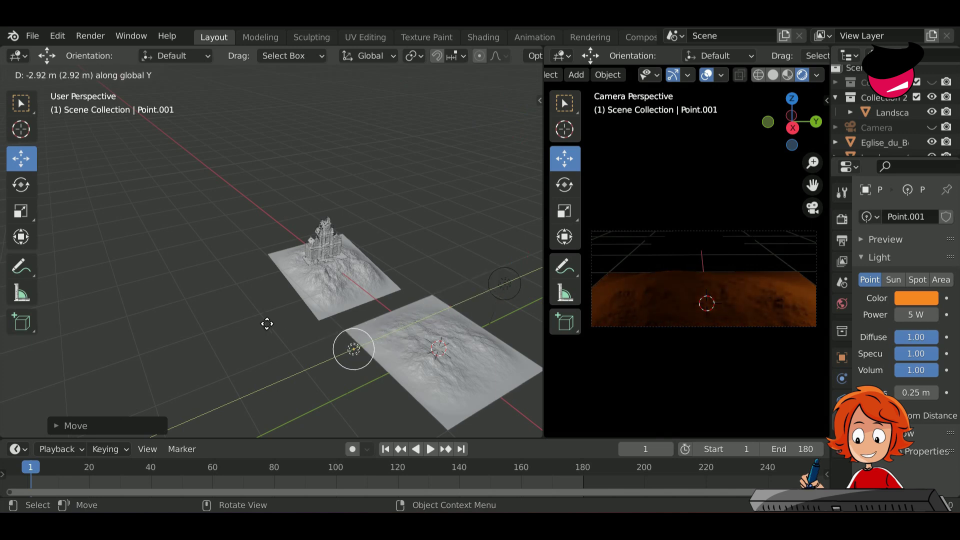
left_click(269, 346)
Duplicate the second light along X toward the church hill and switch the camera view to solid shading.
middle_click_drag(499, 342, 404, 323)
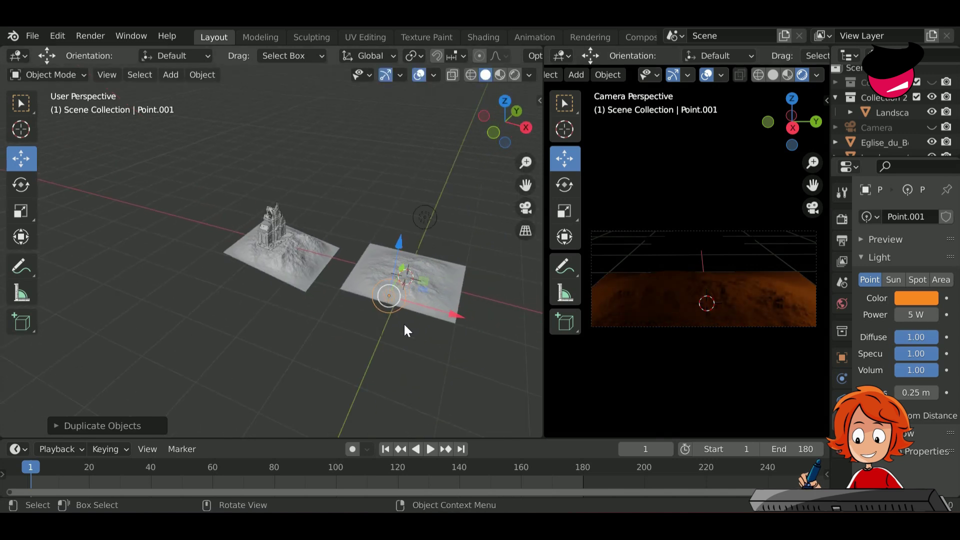
key("shift+d")
key("x")
left_click(310, 327)
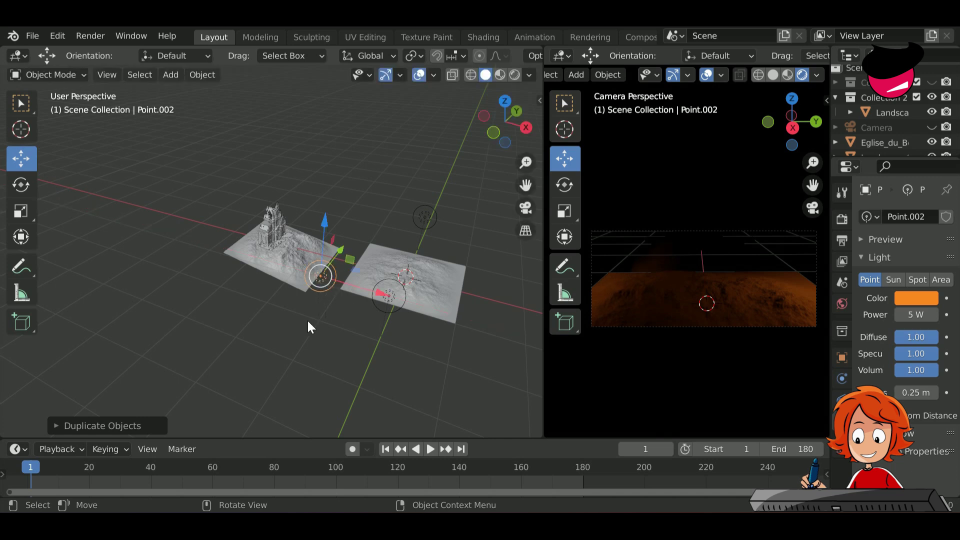
key("alt+a")
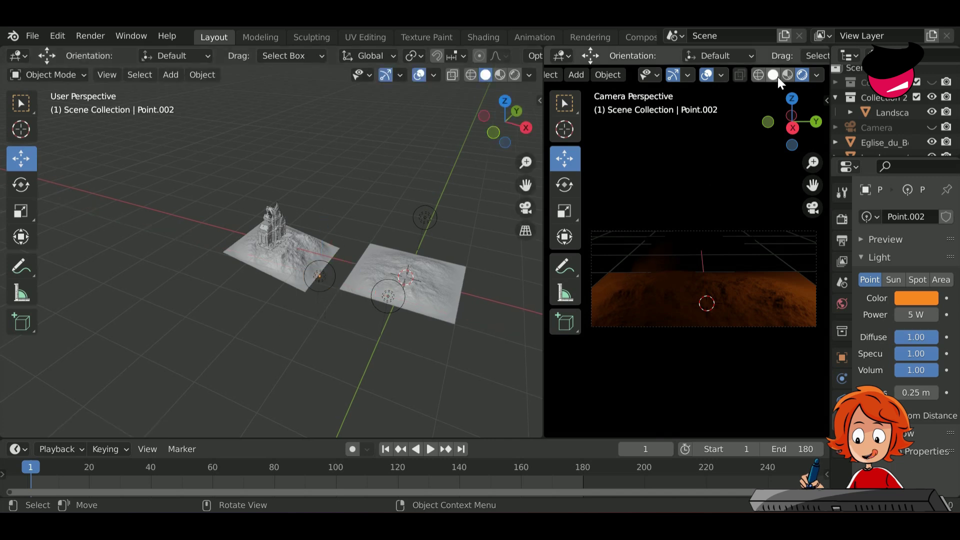
left_click(773, 75)
Move the third light along X into the gap between the two terrains and lower it along Z.
middle_click_drag(255, 320, 145, 280)
scroll(130, 242, "up", 2)
left_click(132, 245)
left_click_drag(149, 245, 313, 277)
middle_click_drag(313, 277, 195, 331)
left_click_drag(293, 218, 326, 330)
left_click_drag(338, 345, 318, 349)
Set the third light's power to 50 W, then show the houses collection and rendered shading in the camera view.
left_click(918, 315)
type("50")
key("Return")
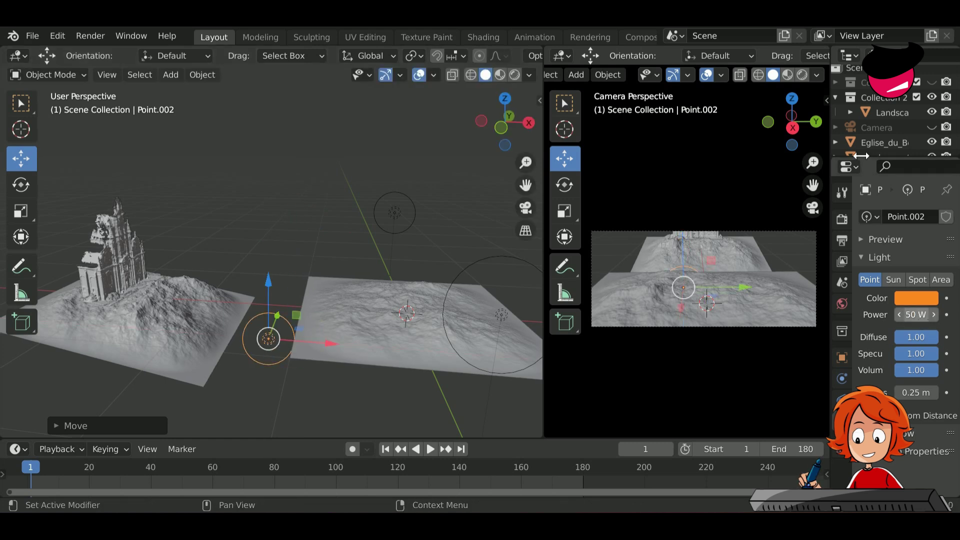
left_click(803, 76)
left_click(932, 82)
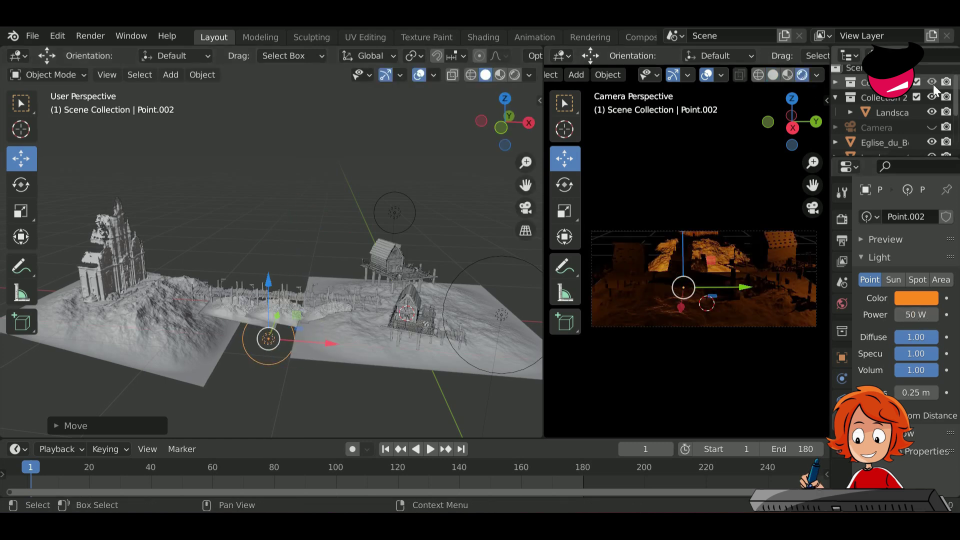
Try red on the third light and settle on a saturated orange with hue 0.026 and saturation 1.000.
left_click(913, 295)
left_click_drag(851, 207, 854, 201)
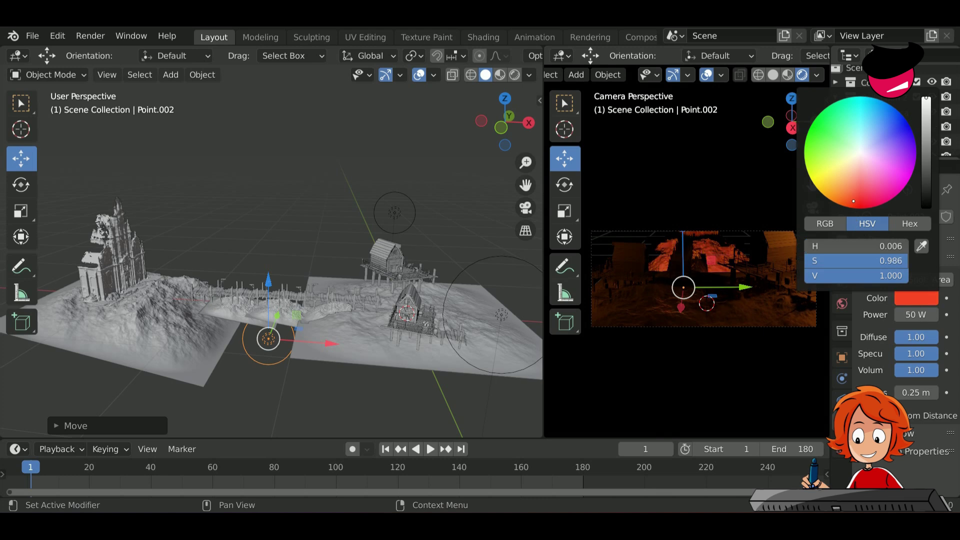
left_click(909, 298)
left_click_drag(850, 201, 836, 203)
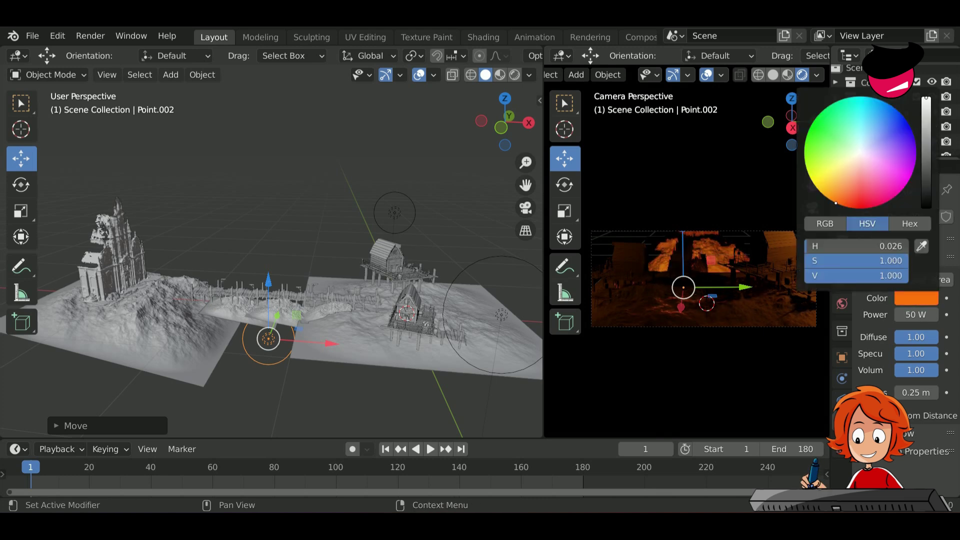
Change the first point light's colour to light blue with hue 0.620 and saturation 0.827.
left_click(389, 213)
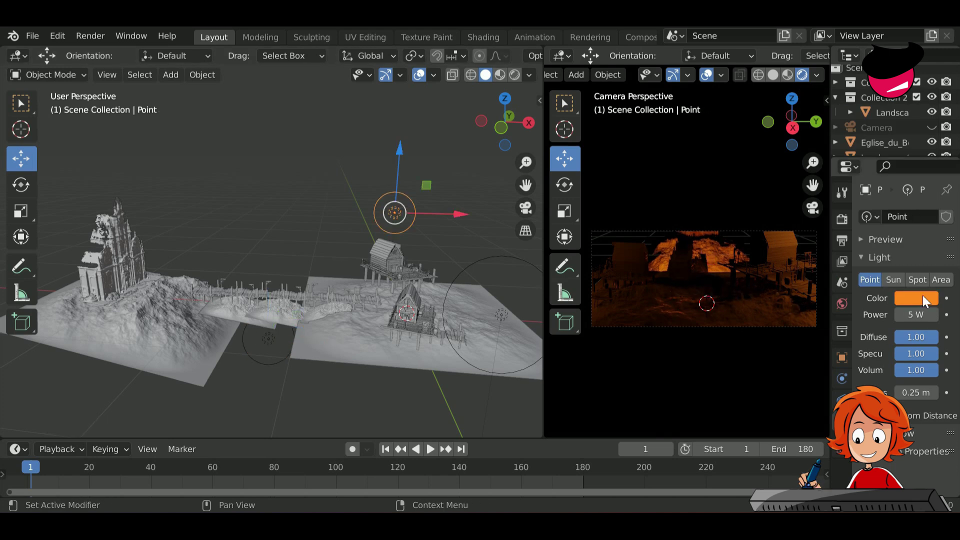
left_click(922, 296)
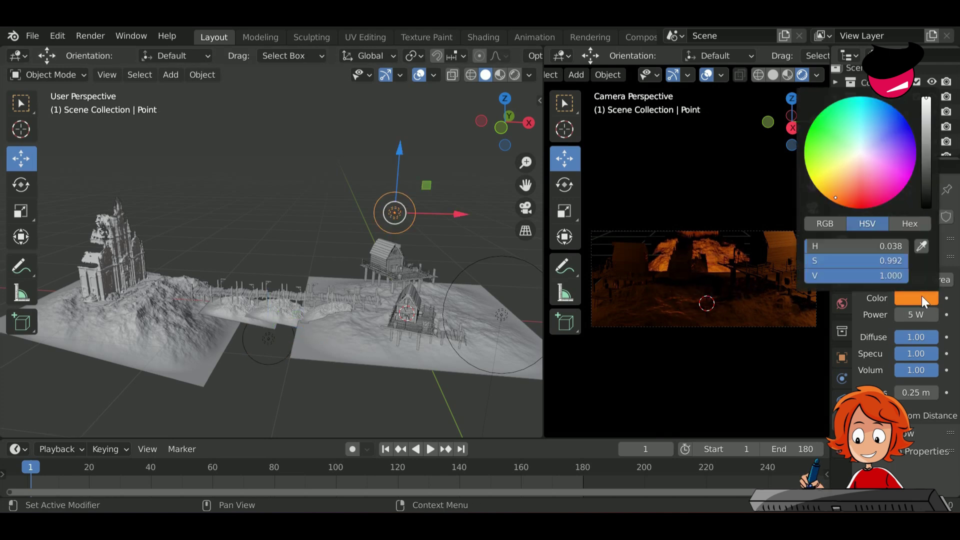
left_click(861, 124)
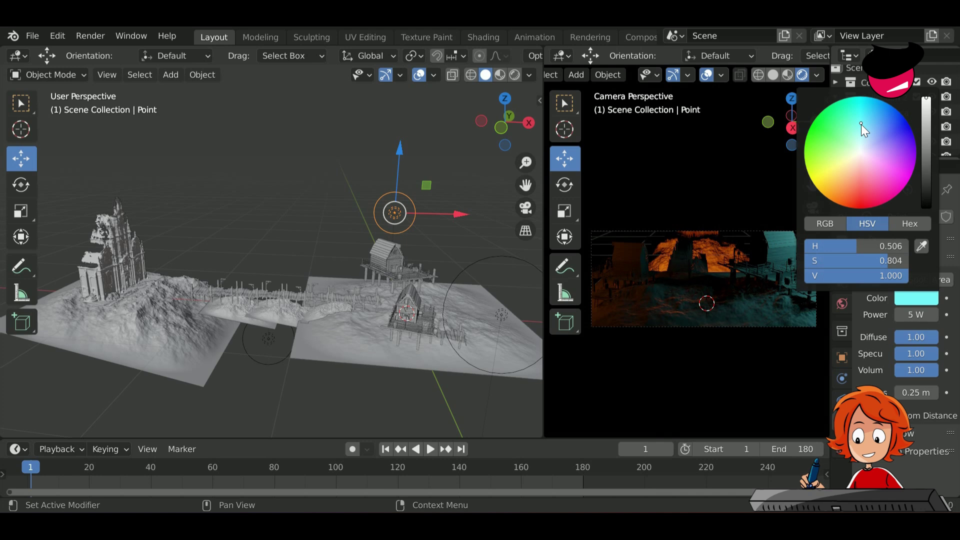
left_click(878, 127)
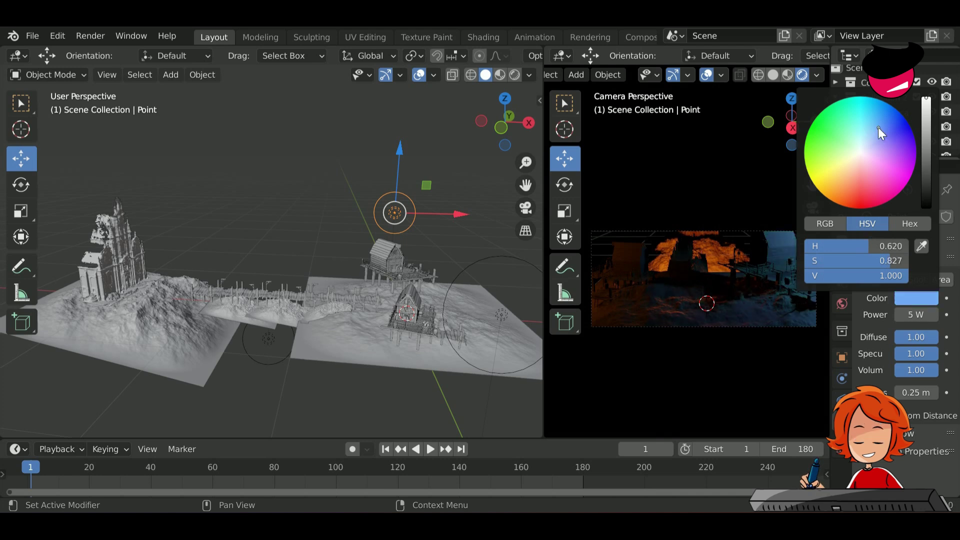
Change the second point light, in front of the houses, to a light sky blue.
left_click(502, 314)
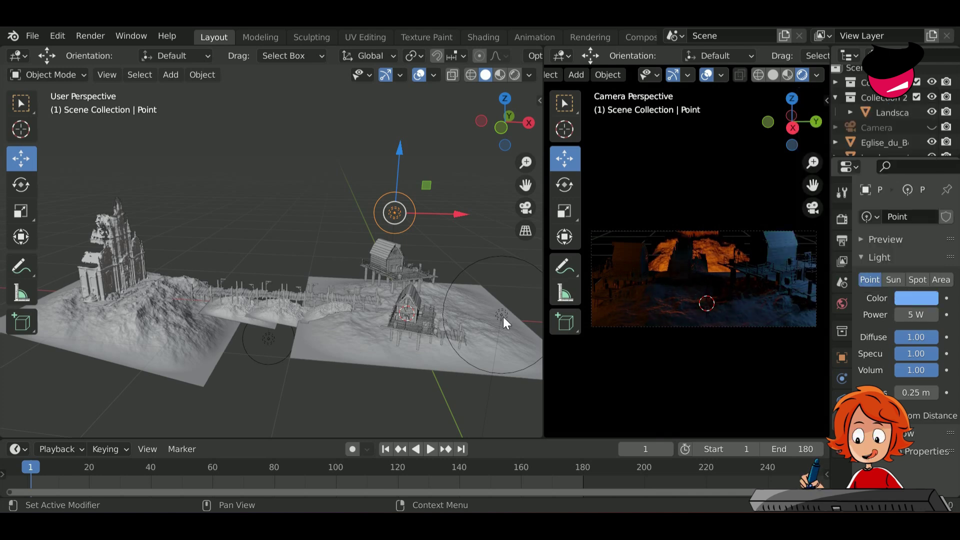
left_click(502, 315)
left_click(908, 295)
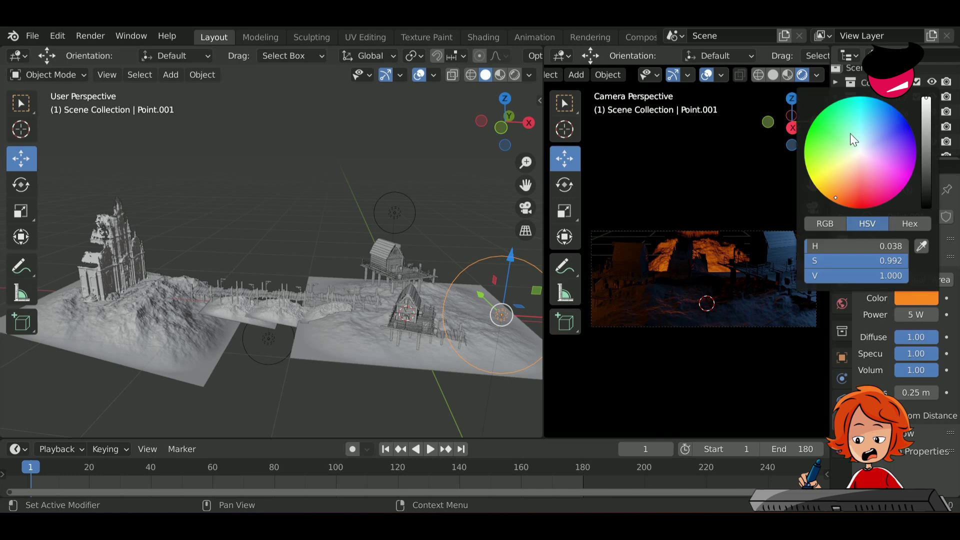
left_click(850, 134)
left_click(878, 133)
left_click(873, 122)
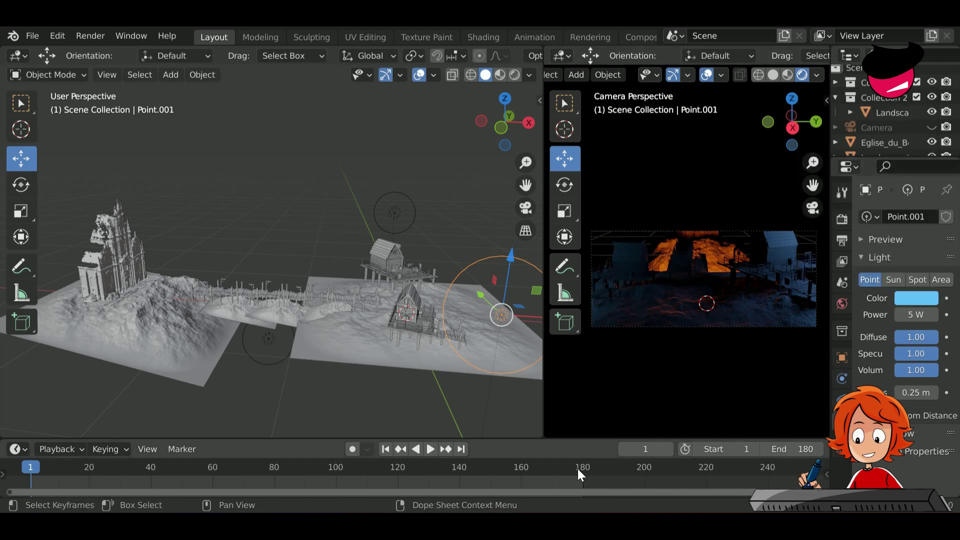
Check the church lighting through the camera at frames 178, 171 and 157, and go to frame 120.
left_click_drag(580, 467, 554, 471)
key("Escape")
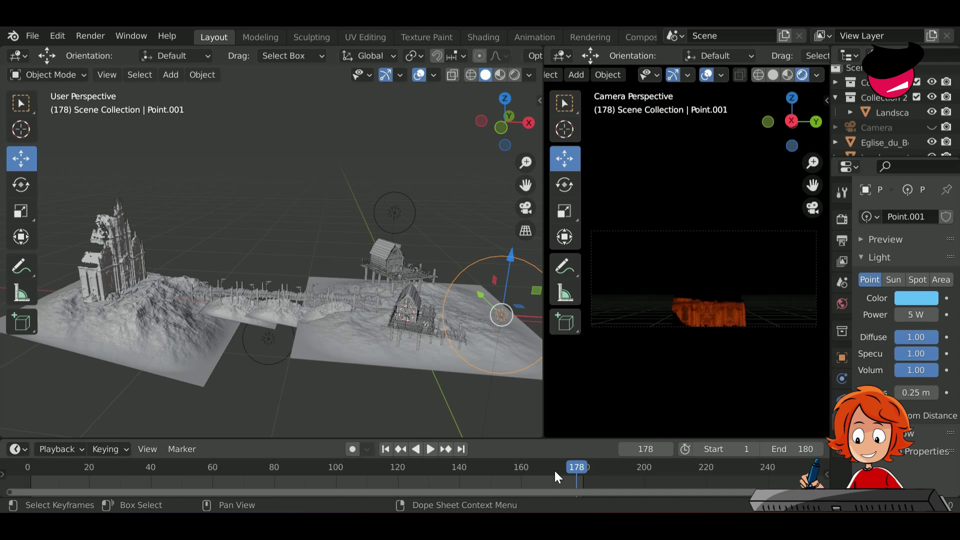
left_click(554, 466)
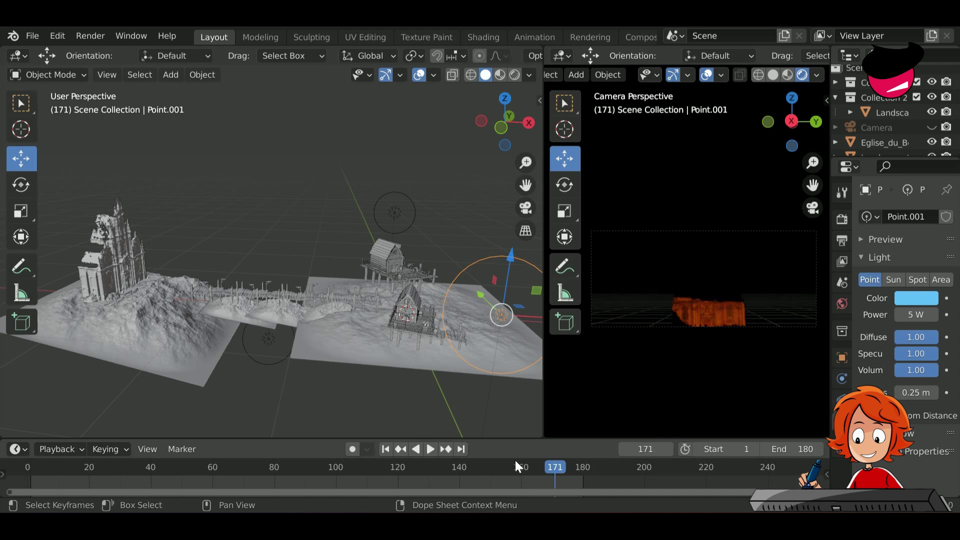
left_click(519, 468)
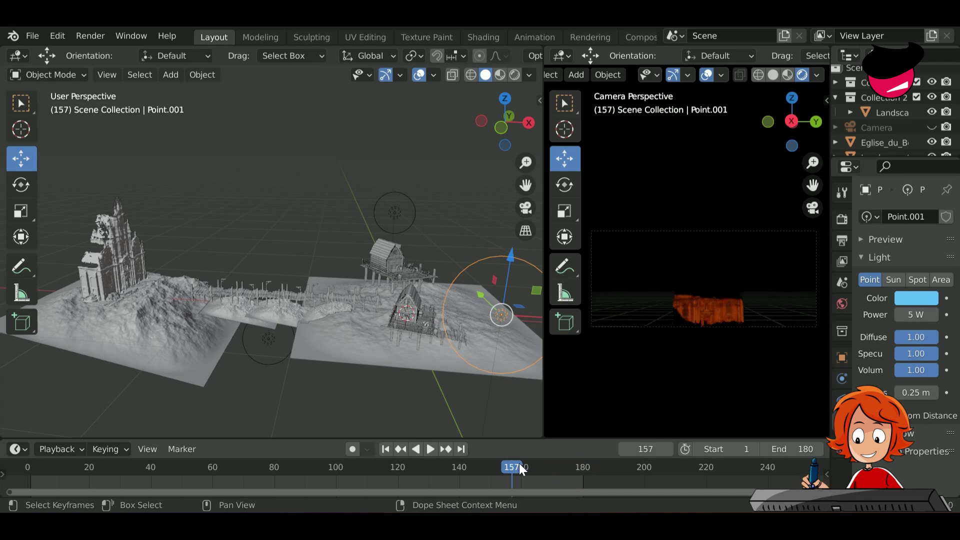
left_click(660, 452)
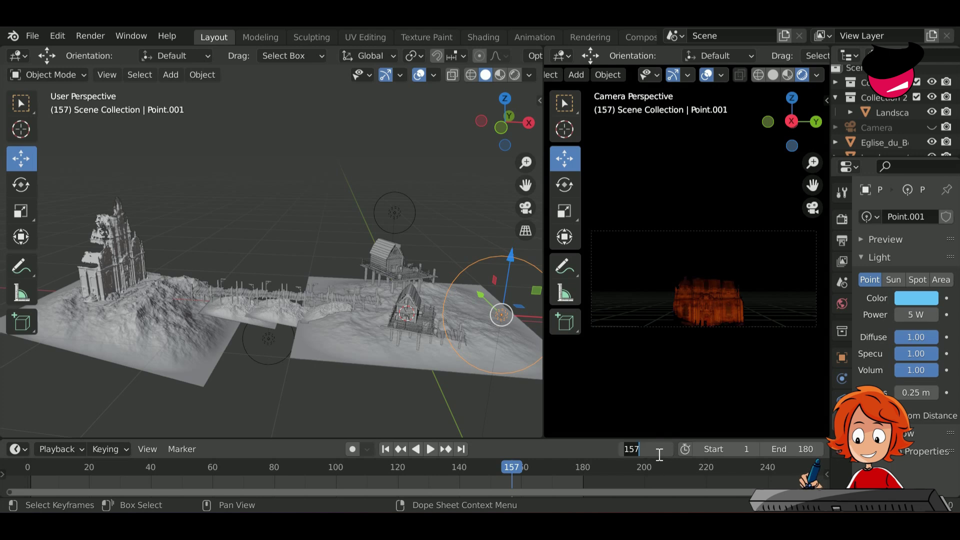
type("120")
key("Return")
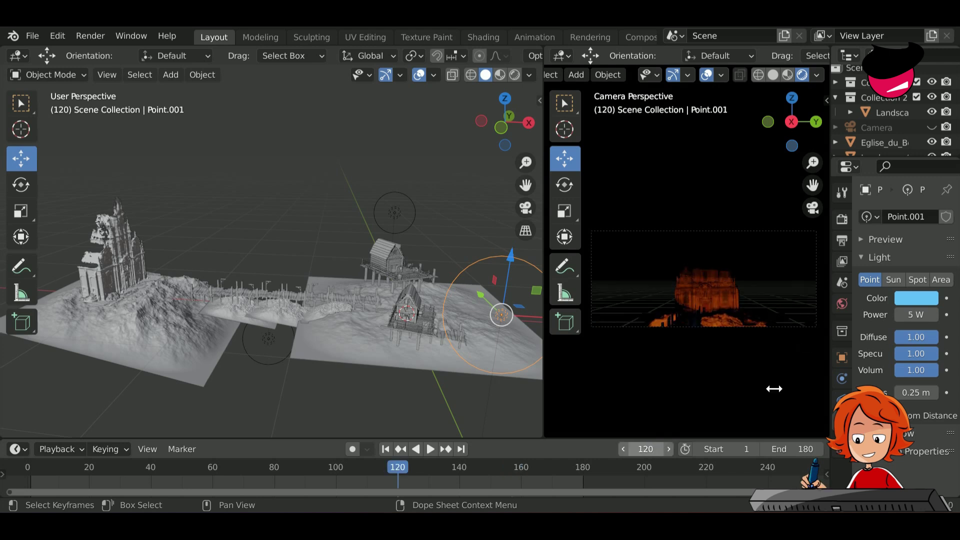
Switch to After Effects and hide the 7 fire.mp4 layer in the hhhhhhhVideo composition.
left_click(914, 280)
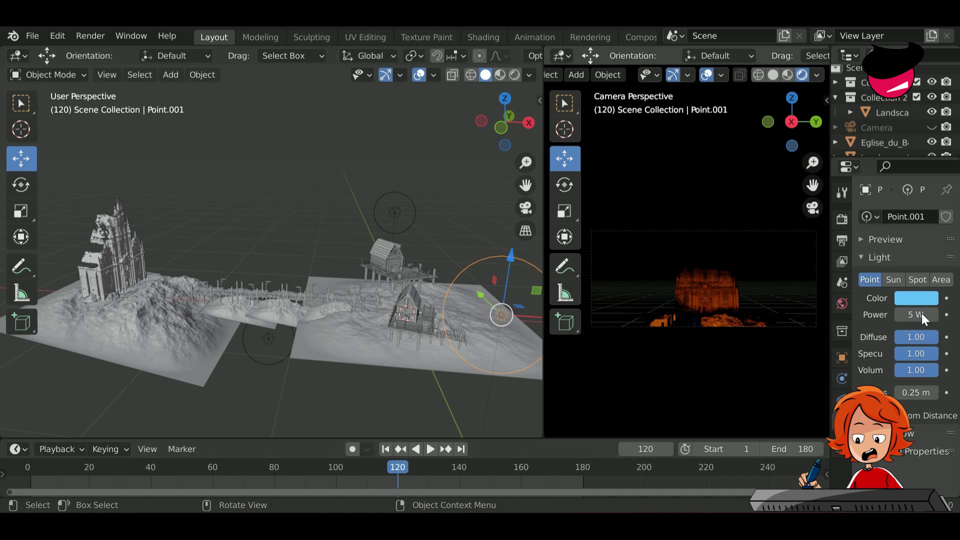
left_click(9, 432)
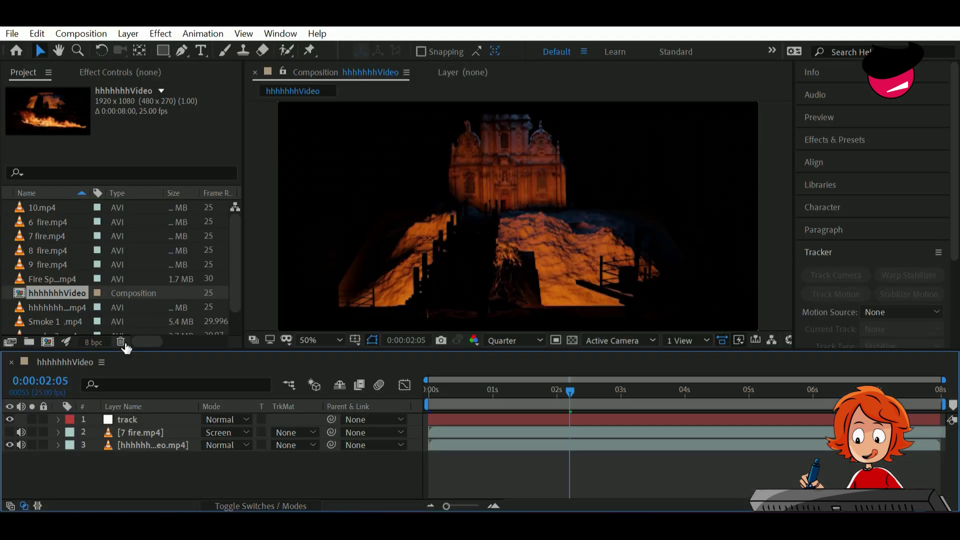
Select the hhhhhhhVideo.mp4 layer and bring up the Tracker controls for it.
left_click(280, 34)
left_click(382, 206)
left_click(153, 445)
left_click(458, 82)
left_click(280, 34)
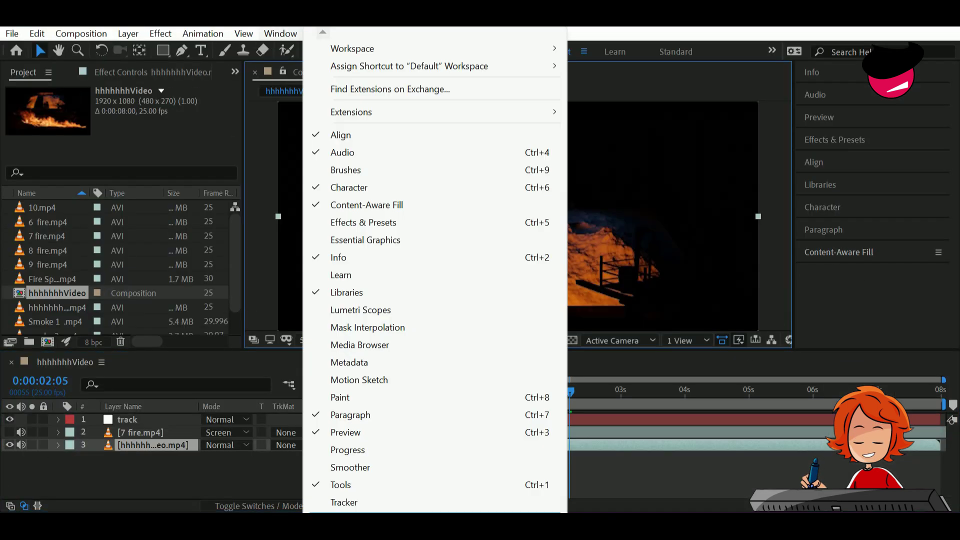
left_click(345, 501)
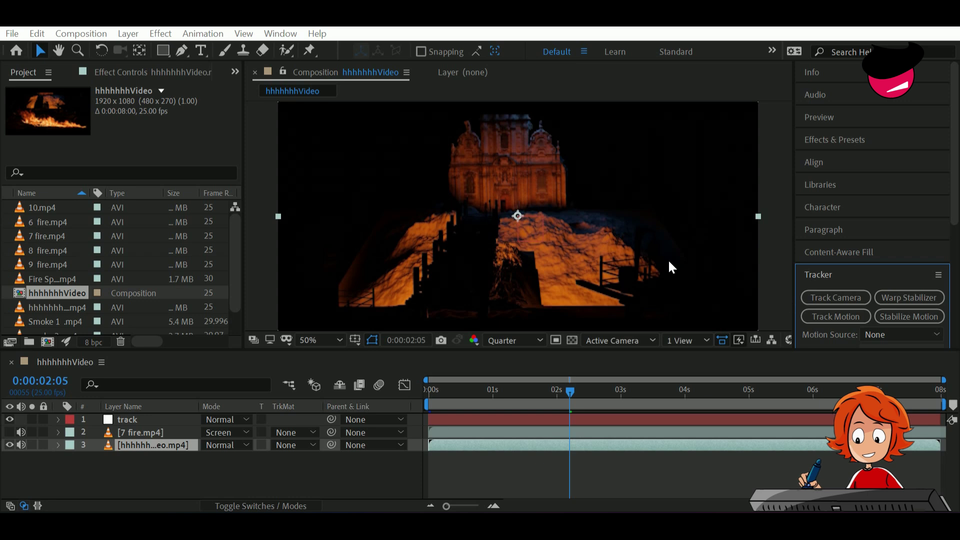
Hide the track layer and select the hhhhhhhVideo.mp4 layer for tracking.
left_click(465, 72)
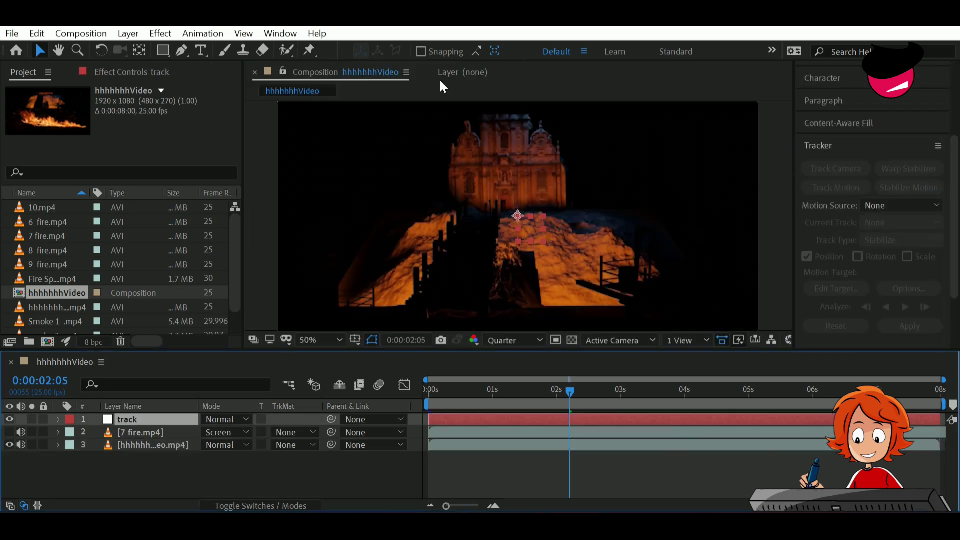
left_click(439, 80)
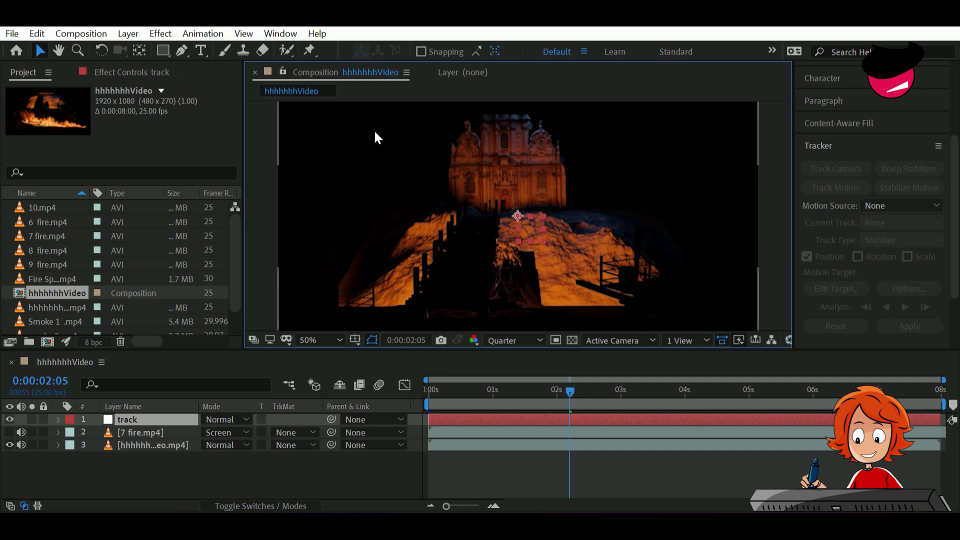
left_click(9, 419)
left_click(150, 445)
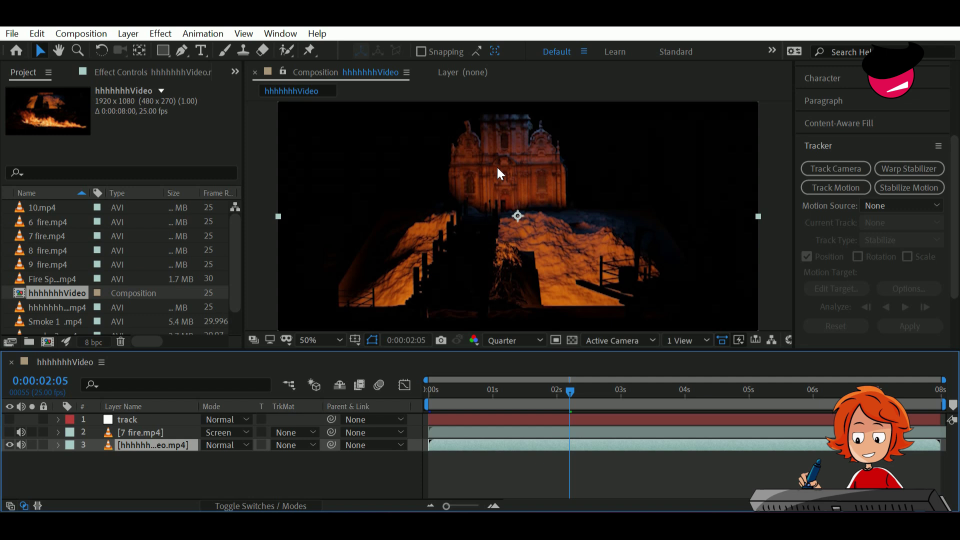
Try to open the hhhhhhhVideo.mp4 footage in the Layer viewer.
scroll(885, 208, "up", 3)
scroll(849, 239, "down", 3)
left_click(450, 72)
double_click(43, 291)
left_click(456, 75)
left_click(413, 199)
left_click(667, 436)
left_click(59, 280)
left_click_drag(56, 307, 511, 255)
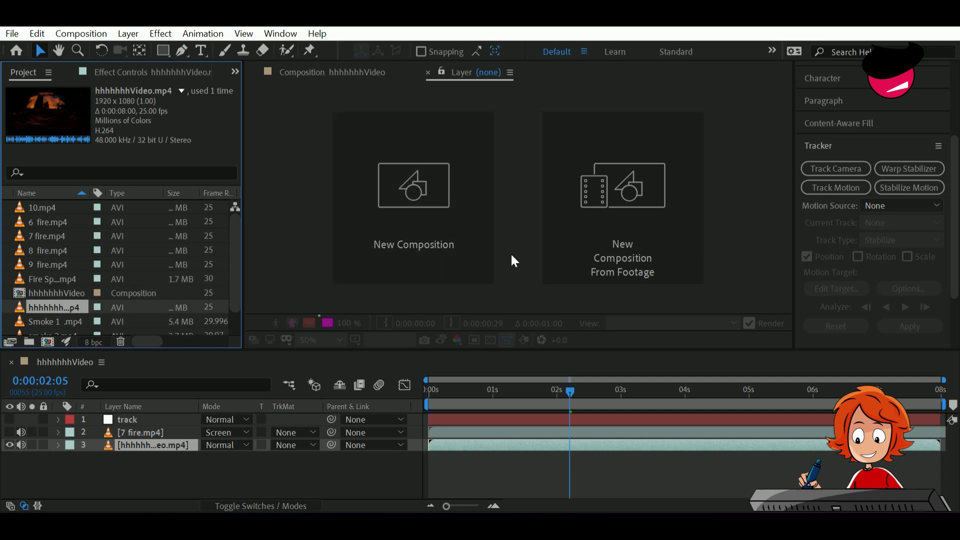
Create an extra composition with the HDTV 1080 29.97 preset and try to load the hhhhhhhVideo.mp4 footage into it.
left_click(478, 237)
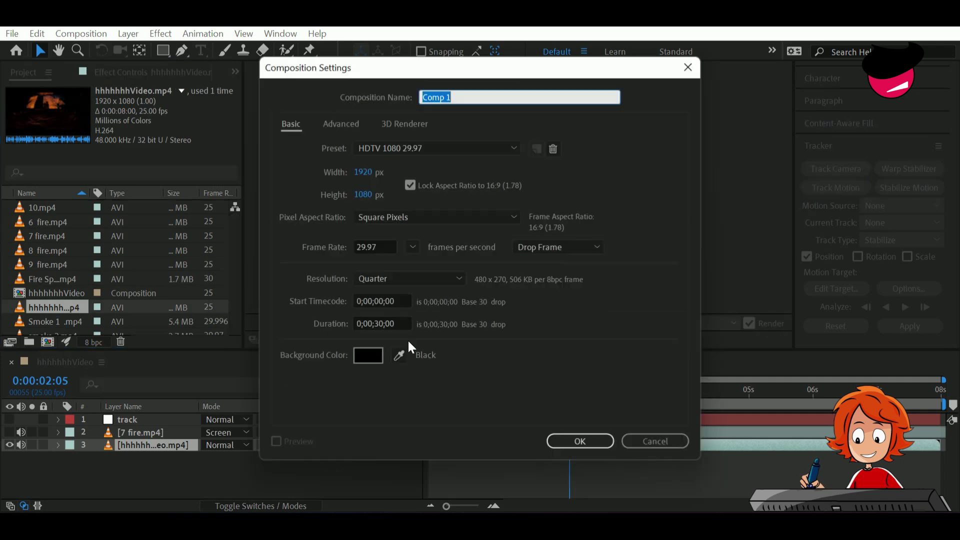
key("Return")
left_click(330, 78)
left_click(60, 282)
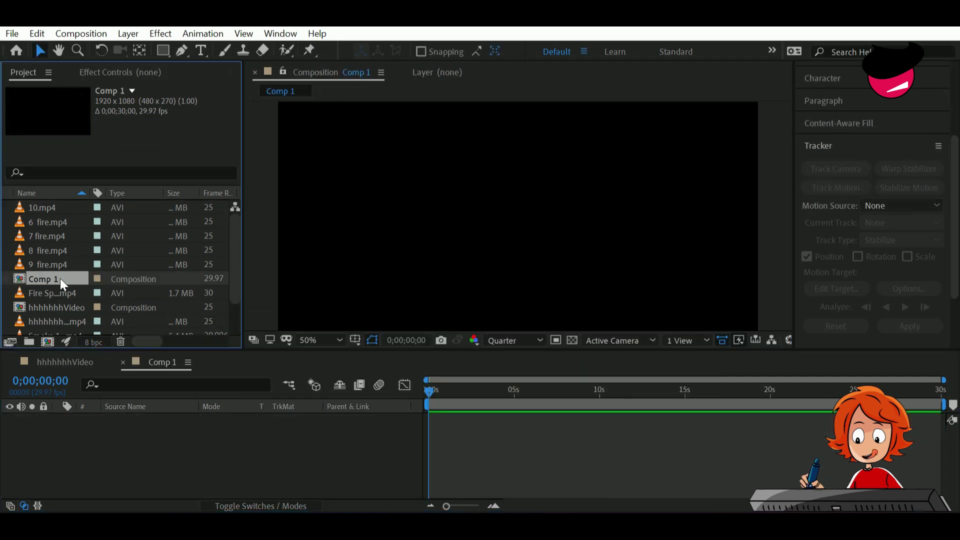
left_click_drag(56, 322, 422, 80)
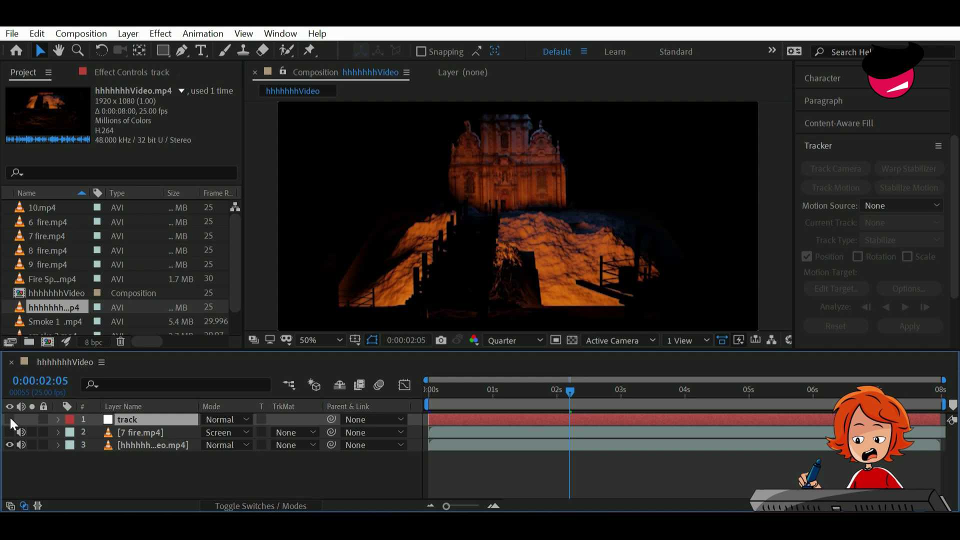
left_click(465, 73)
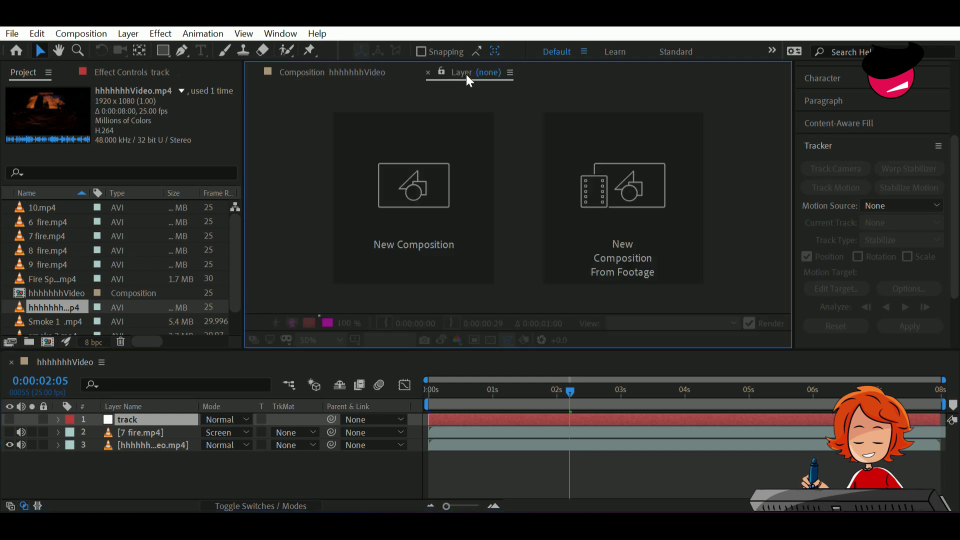
left_click(509, 72)
left_click(486, 74)
left_click(485, 76)
left_click(485, 75)
left_click(470, 210)
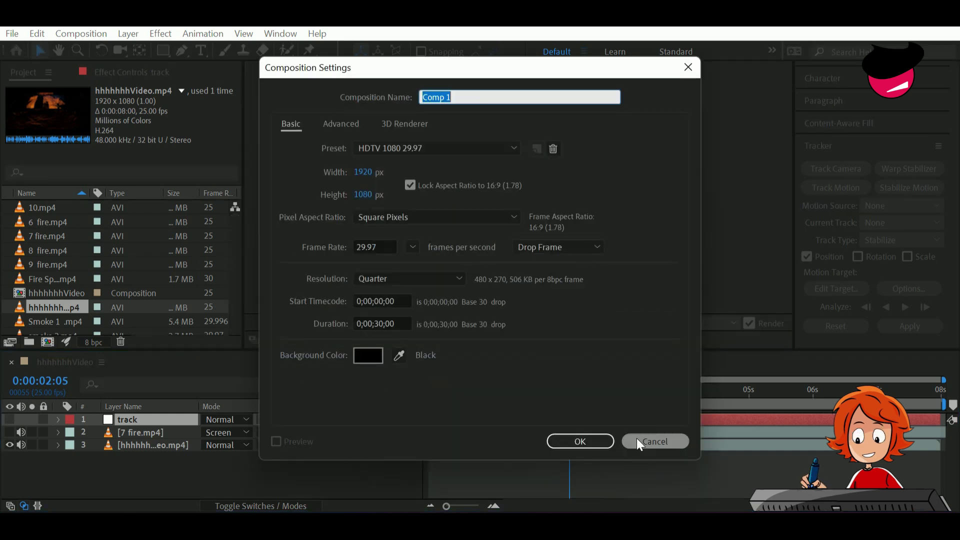
left_click(638, 442)
left_click(331, 72)
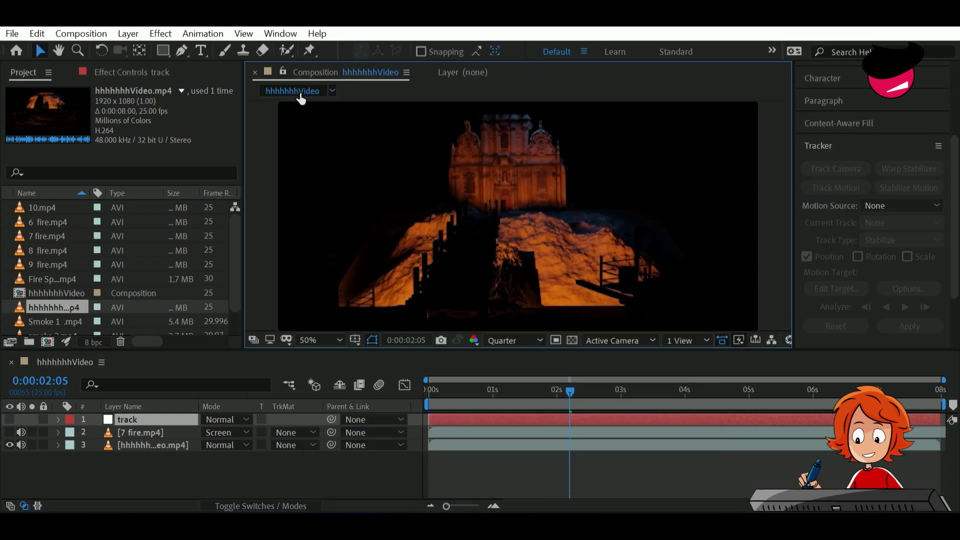
Try again to load the video footage into the empty Layer viewer, with the hhhhhhhVideo.mp4 layer selected.
left_click(462, 72)
left_click_drag(54, 307, 595, 236)
left_click(153, 444)
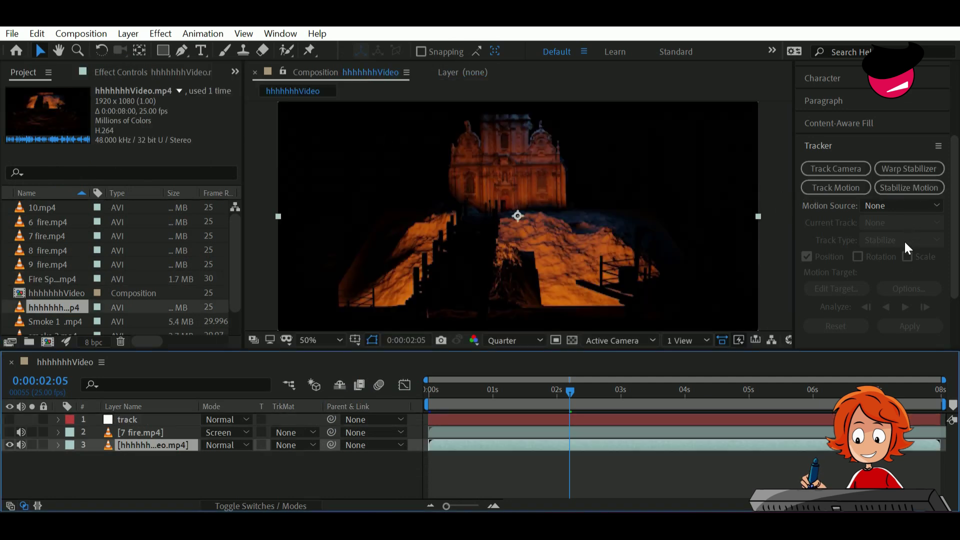
left_click(463, 72)
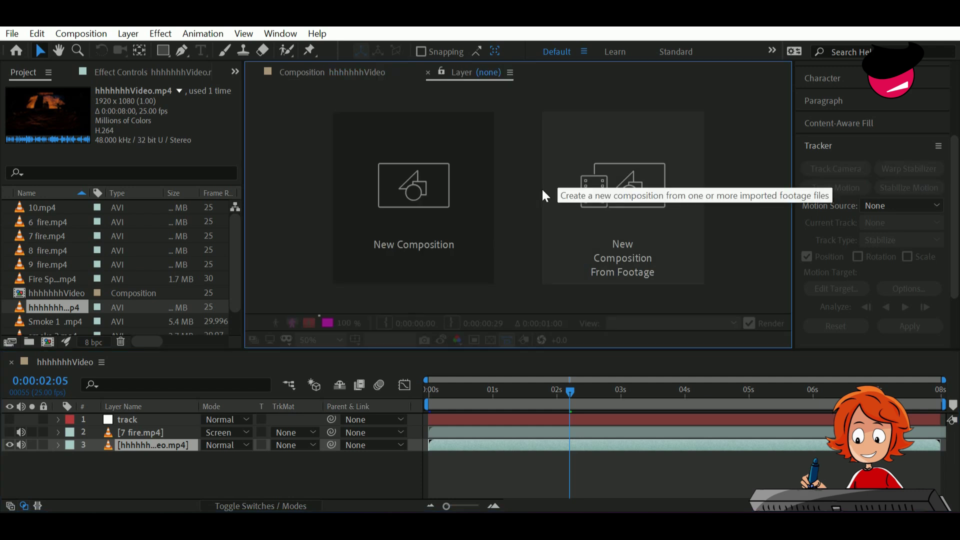
left_click(345, 73)
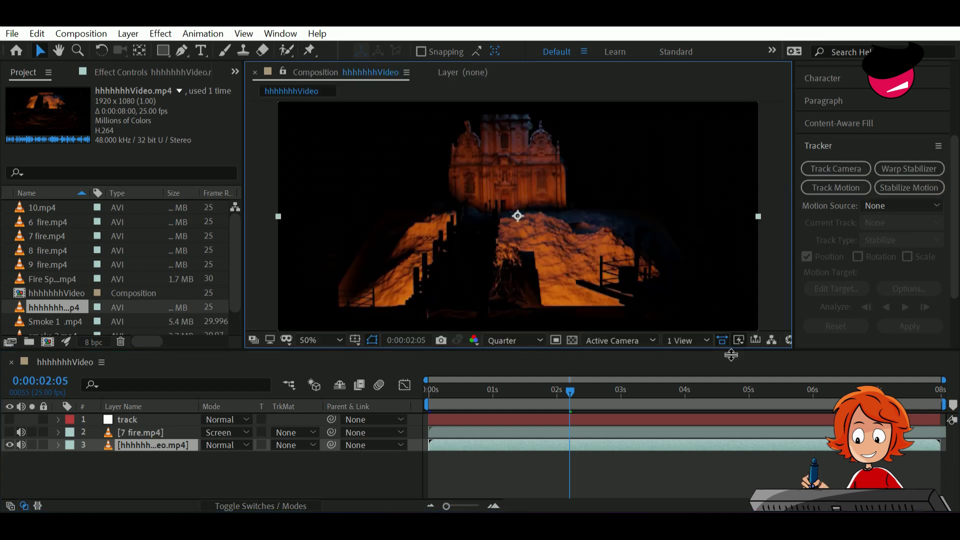
Start motion tracking on the video layer at 0:00:01:03 and place the track point on the dark structure's edge against the orange mountain.
left_click(836, 187)
left_click_drag(570, 392, 501, 425)
scroll(520, 203, "up", 3)
left_click_drag(557, 115, 668, 229)
scroll(568, 200, "down", 3)
scroll(533, 127, "up", 3)
scroll(533, 127, "down", 2)
left_click_drag(526, 169, 553, 137)
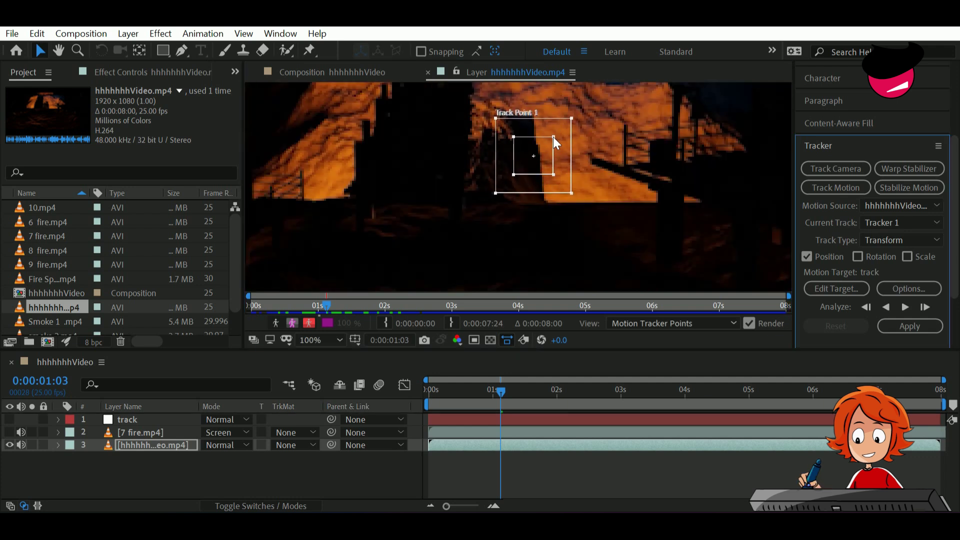
Analyze the track point's motion forward through the clip and apply it to the track layer in X and Y.
left_click(904, 307)
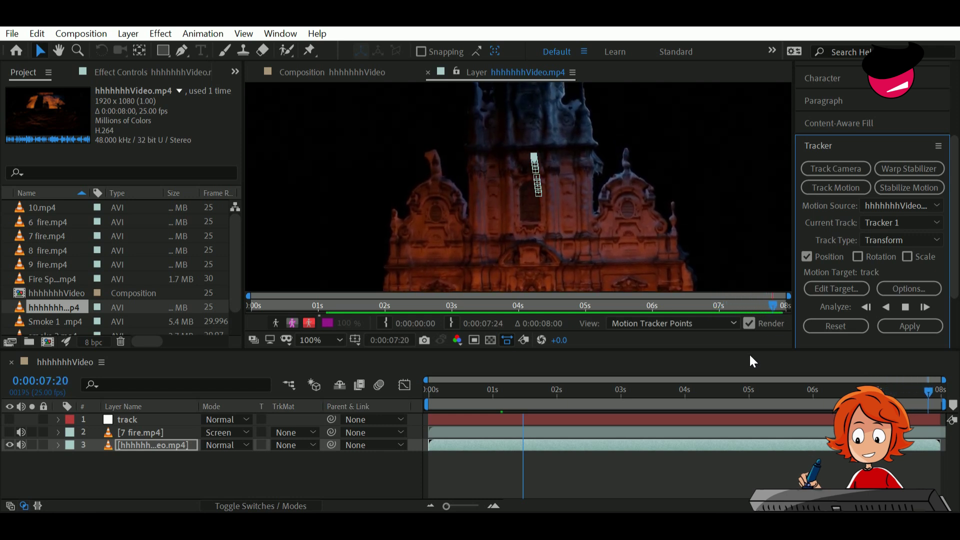
left_click(910, 326)
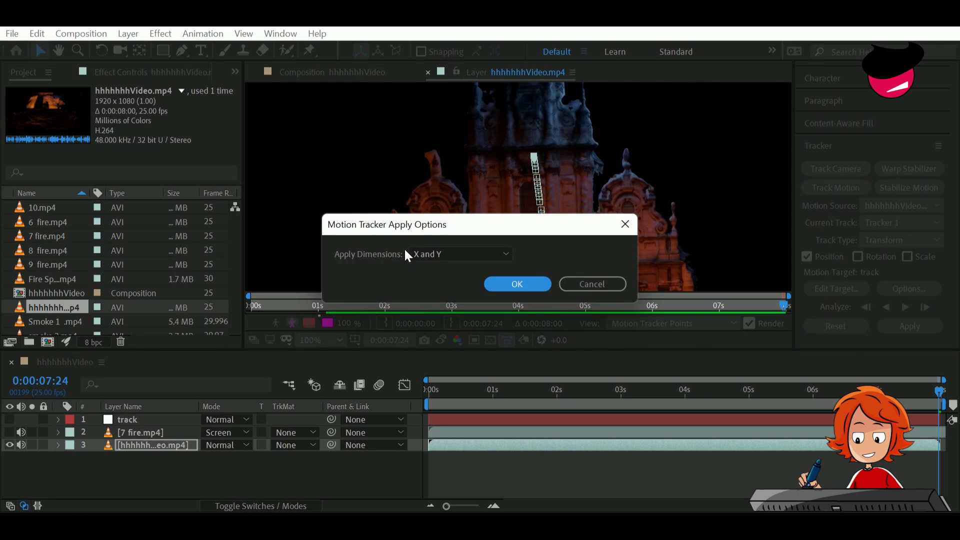
left_click(514, 283)
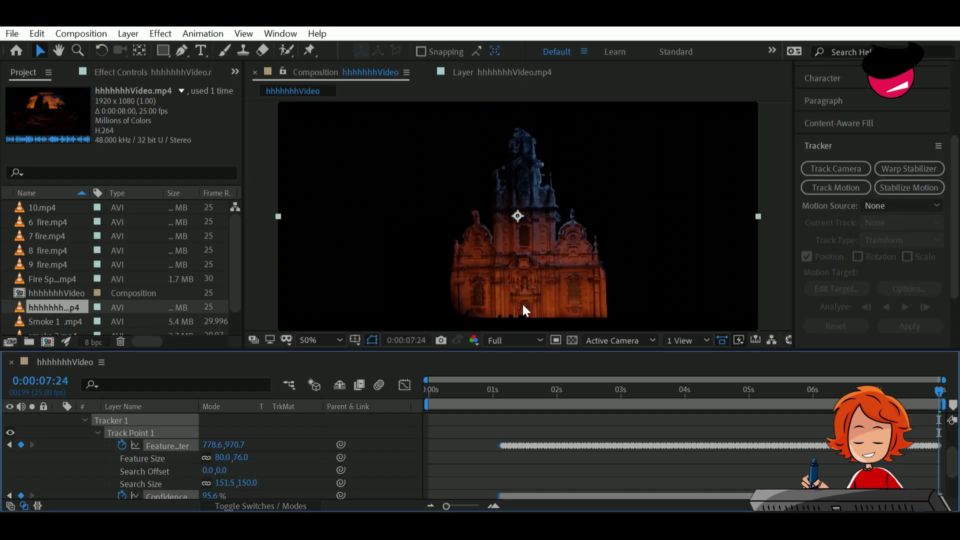
Go to 0:00:01:01 and make the 7 fire.mp4 and track layers visible.
left_click(495, 389)
scroll(109, 459, "up", 3)
scroll(20, 470, "down", 5)
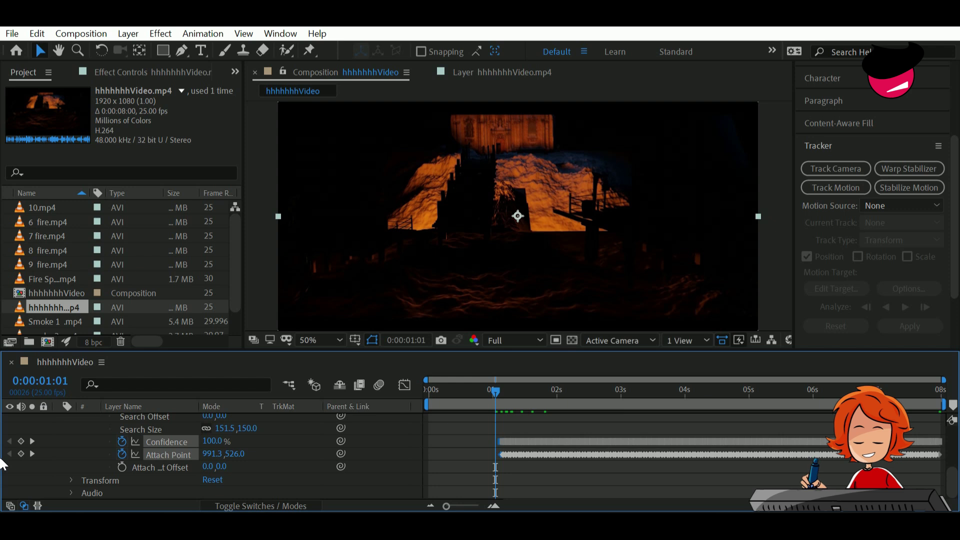
scroll(164, 493, "up", 5)
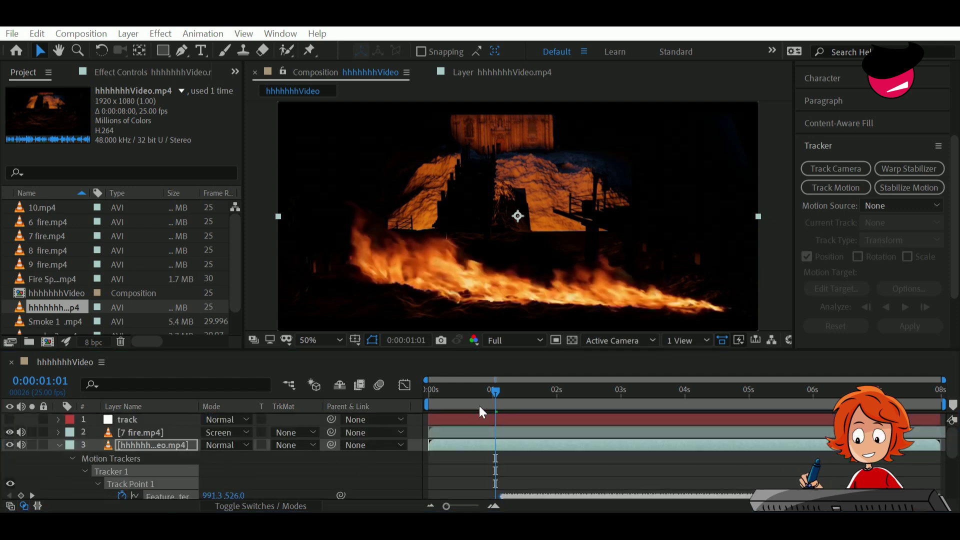
left_click(151, 433)
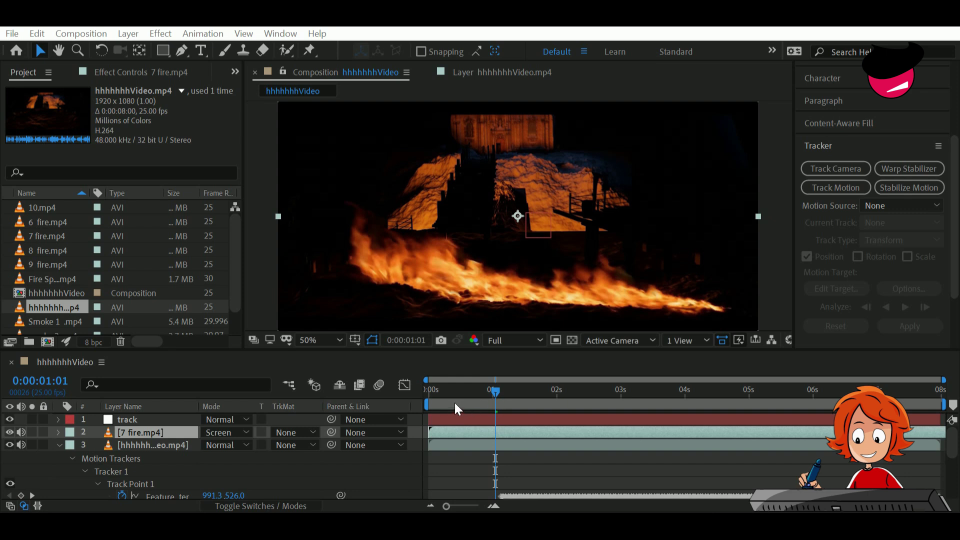
left_click(263, 452)
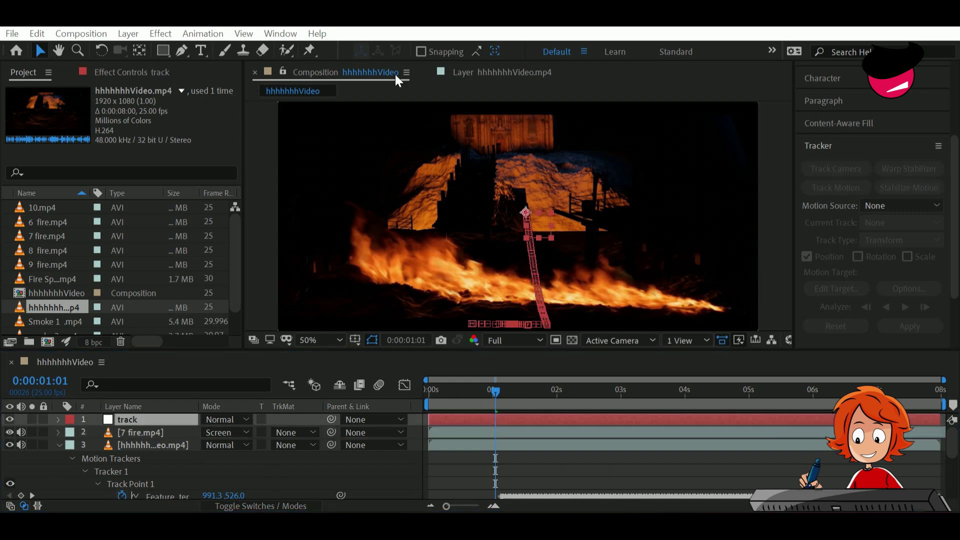
Play the video layer in the Layer viewer to examine the track point's motion path.
left_click(474, 75)
left_click(137, 444)
left_click(142, 419)
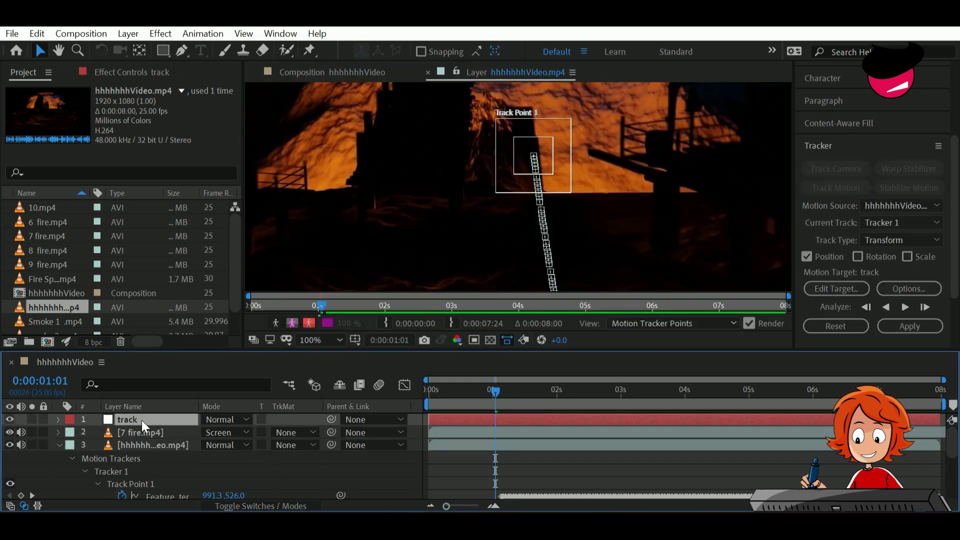
scroll(255, 440, "down", 3)
scroll(300, 445, "up", 3)
key("space")
left_click(396, 281)
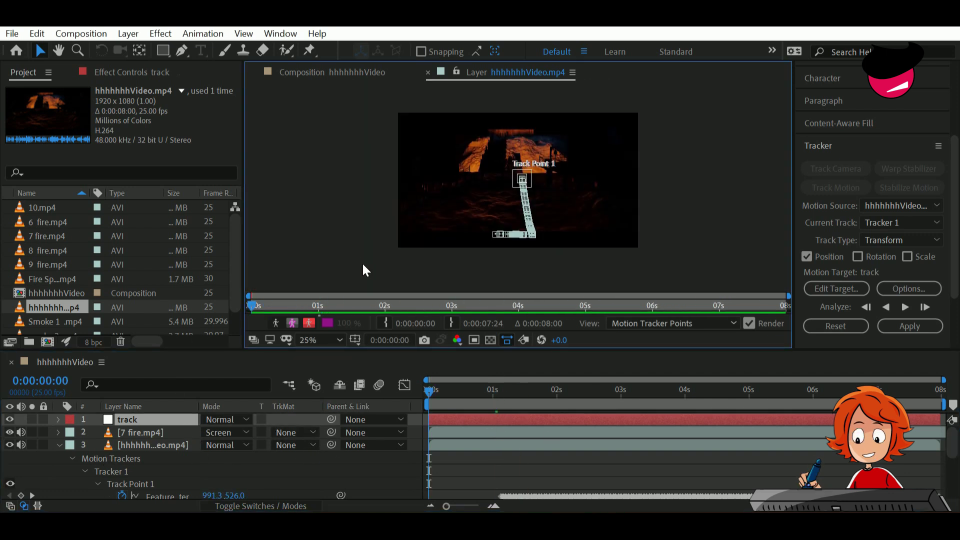
Select the 7 fire.mp4 layer and try applying the tracking data again.
left_click(140, 432)
left_click(909, 326)
left_click(551, 298)
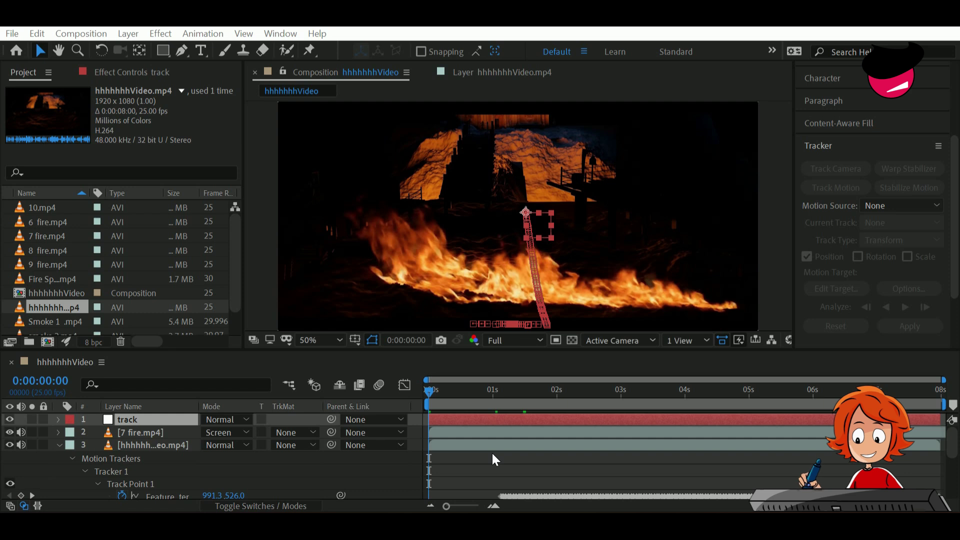
Select the hhhhhhhVideo.mp4 layer and display its track point in the Layer viewer again.
left_click(134, 432)
left_click(132, 419)
left_click(502, 72)
scroll(851, 222, "down", 3)
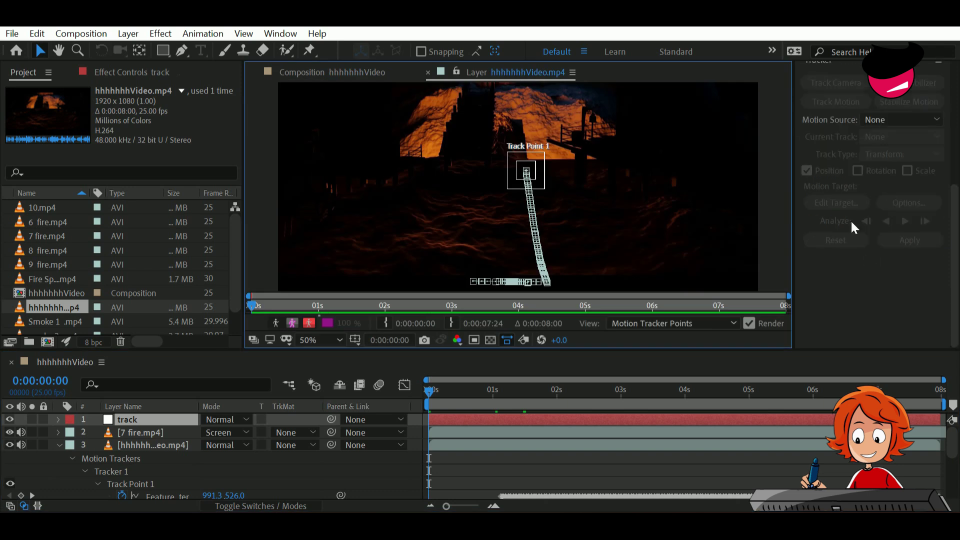
left_click(332, 72)
left_click(153, 445)
left_click(126, 419)
left_click(153, 445)
left_click(475, 72)
Check the tracker's motion target and reapply the tracking data, scrubbing the composition back to its start.
left_click(836, 203)
left_click(506, 311)
left_click(909, 240)
left_click(499, 283)
left_click_drag(671, 394, 433, 451)
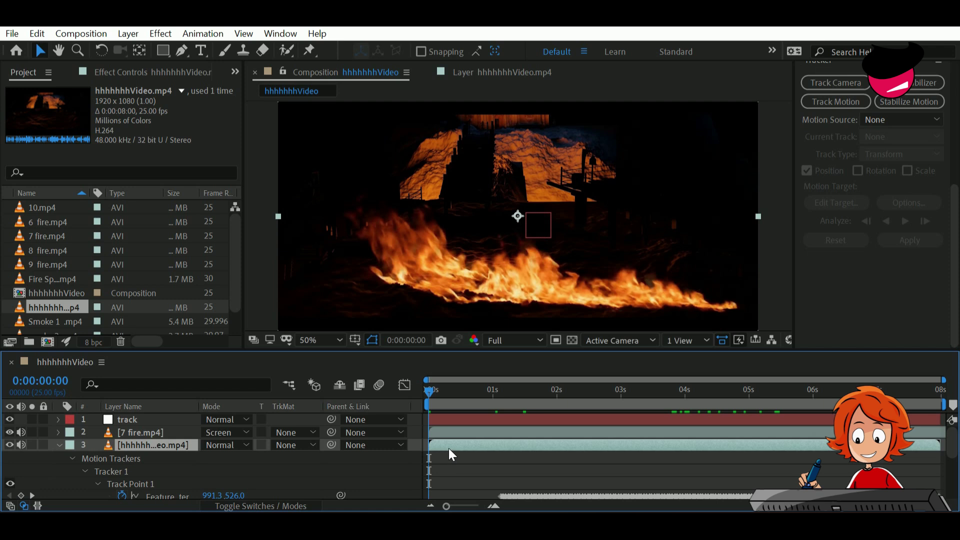
Move the 7 fire.mp4 layer upward so its flames cross the mountain below the church.
left_click(440, 433)
left_click_drag(599, 290, 644, 189)
scroll(741, 262, "down", 1)
left_click_drag(550, 200, 550, 209)
left_click_drag(660, 243, 664, 240)
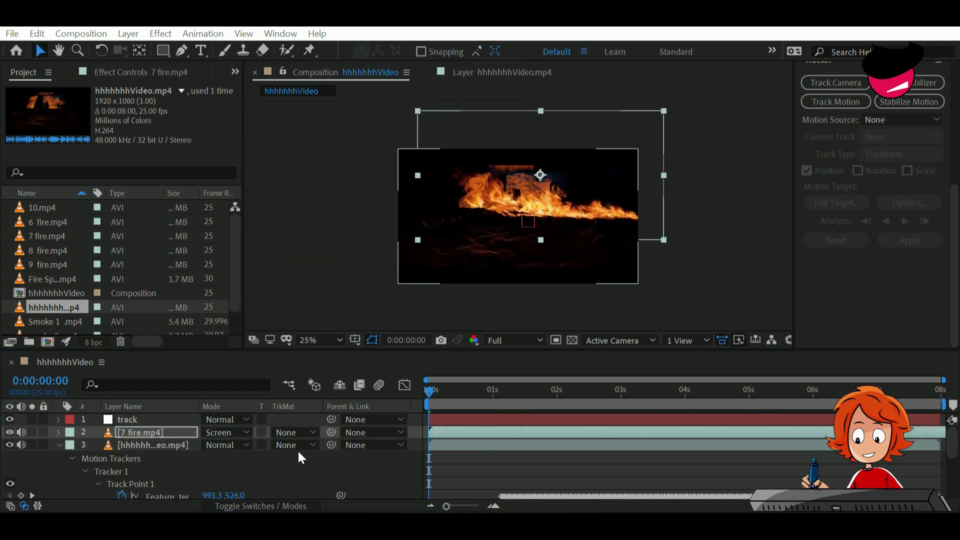
Shift the 7 fire.mp4 layer sideways so the flames run from the frame's left edge to just past its centre.
left_click(385, 447)
left_click(387, 431)
left_click_drag(657, 233, 552, 231)
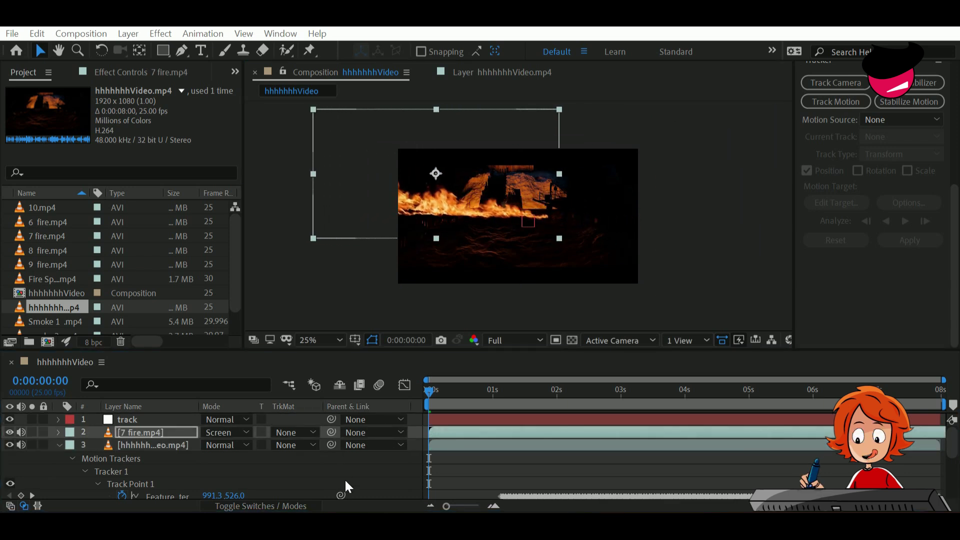
key("ctrl+bracketright")
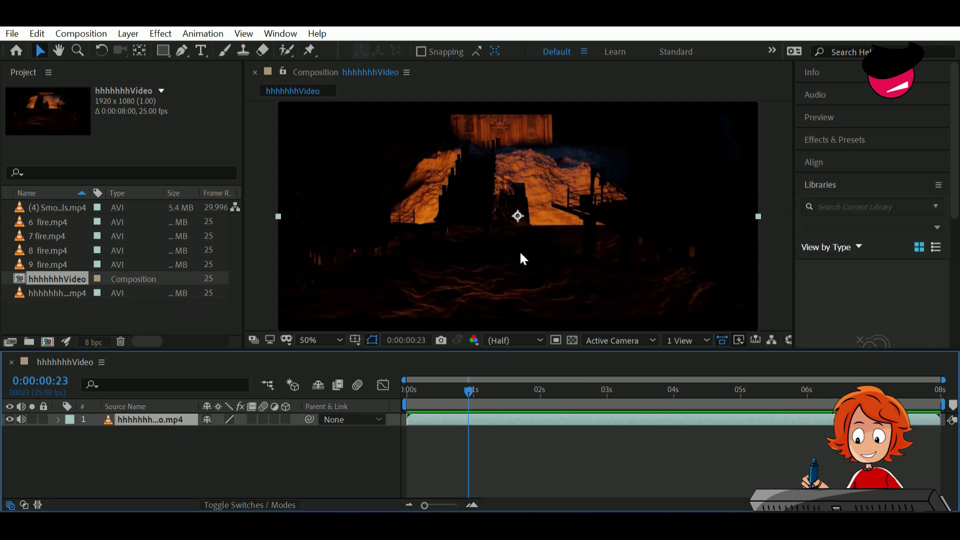
Preview the 6 fire.mp4, 7 fire.mp4 and 8 fire.mp4 clips among the project footage.
left_click(49, 221)
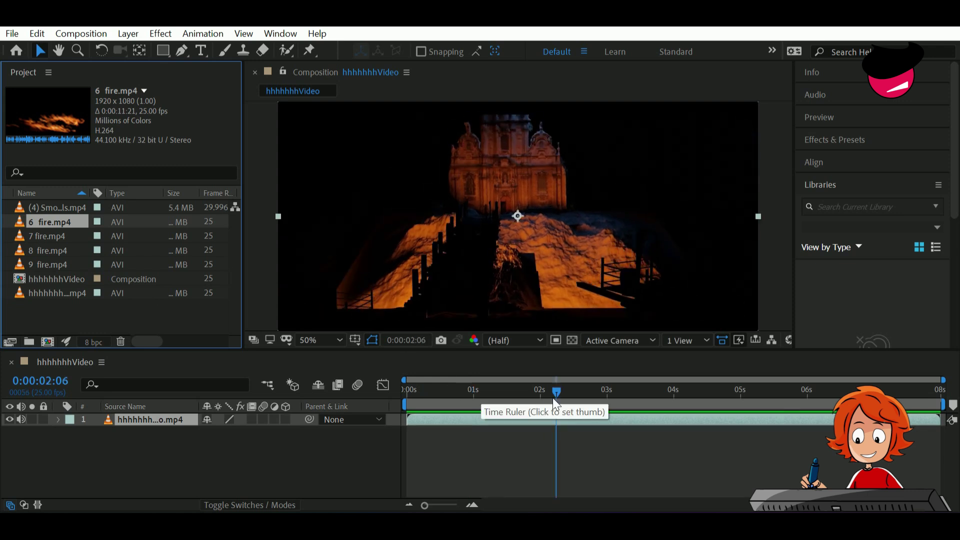
left_click(52, 240)
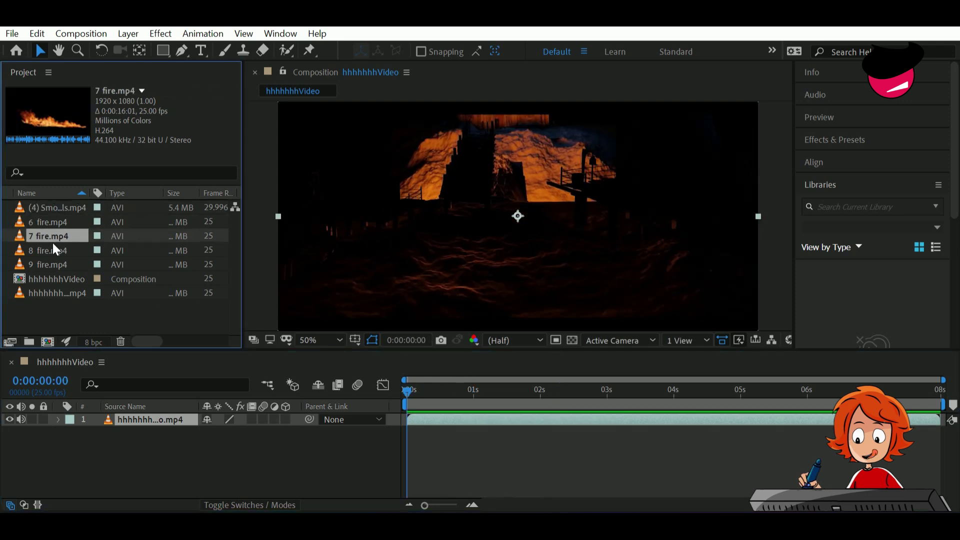
left_click(53, 245)
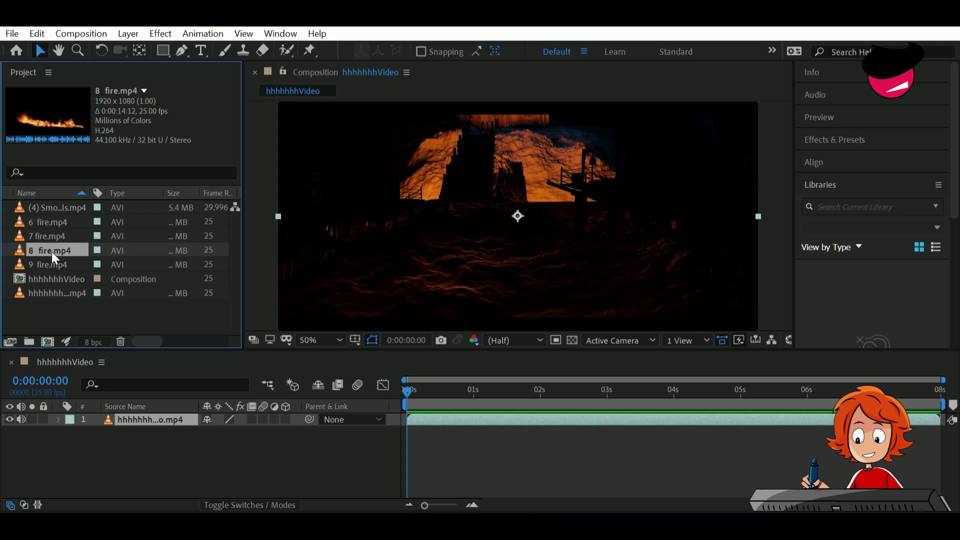
Dismiss the antivirus renewal notice and run the 3D Camera Tracker on the hhhhhhhVideo.mp4 layer with Detailed Analysis enabled.
left_click(128, 423)
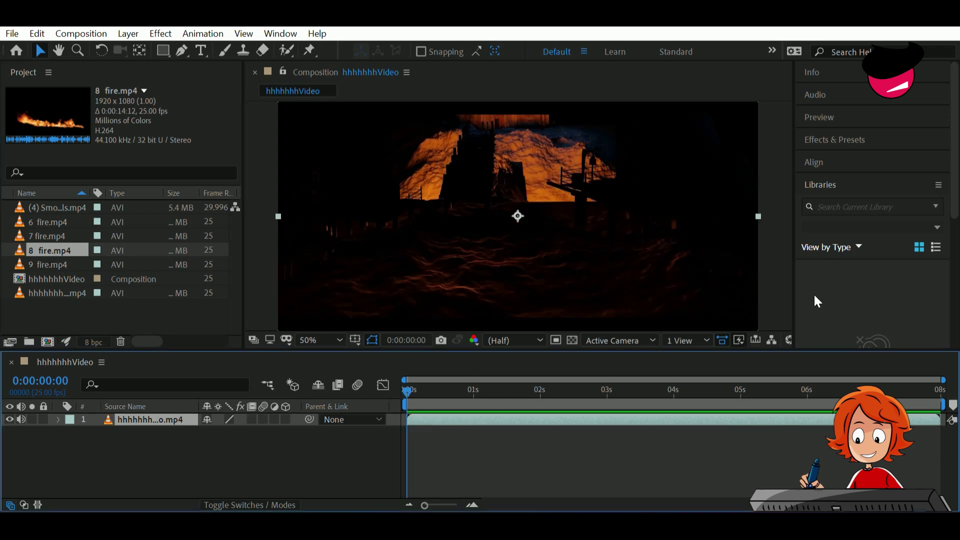
left_click(834, 140)
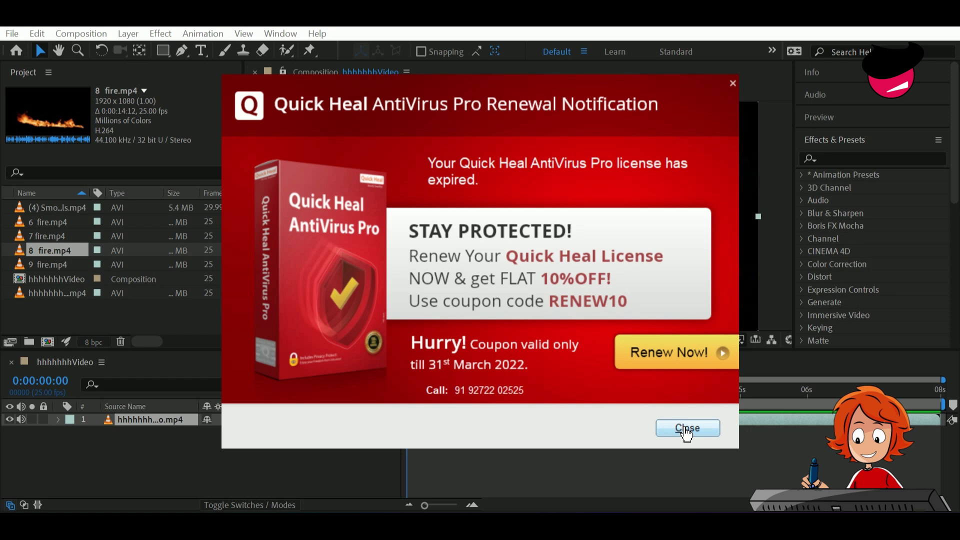
left_click(685, 431)
left_click(937, 139)
left_click(841, 134)
left_click(830, 252)
left_click(836, 275)
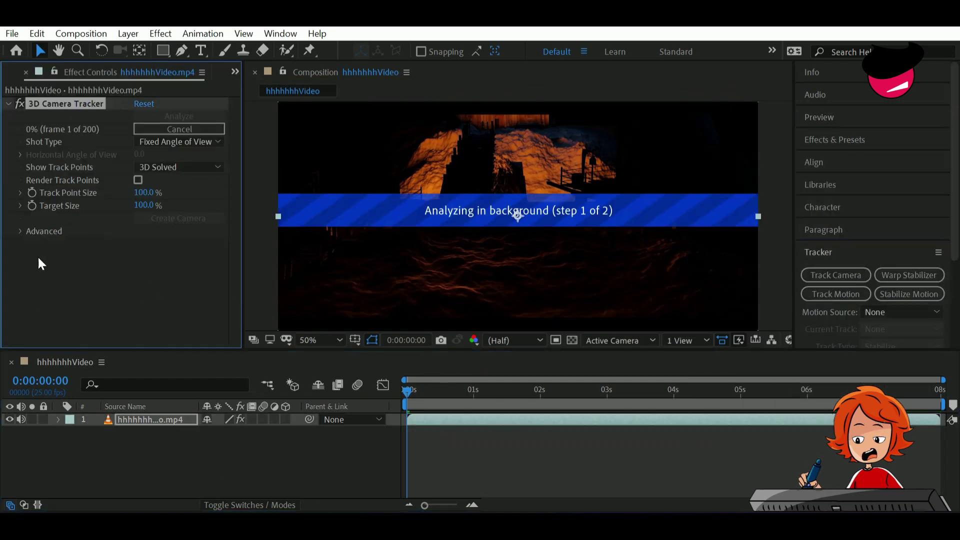
left_click(43, 231)
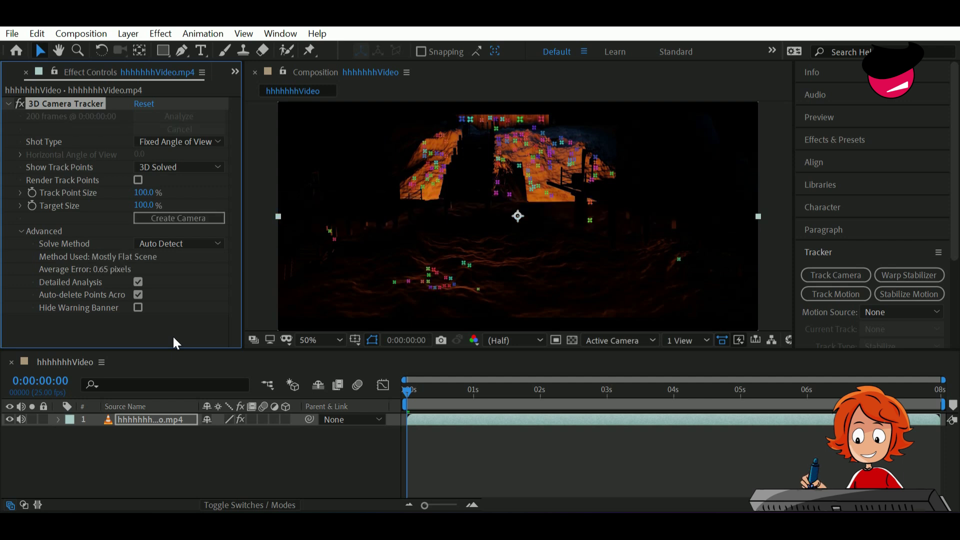
Duplicate the tracked hhhhhhhVideo.mp4 layer in the composition.
key("space")
left_click(115, 453)
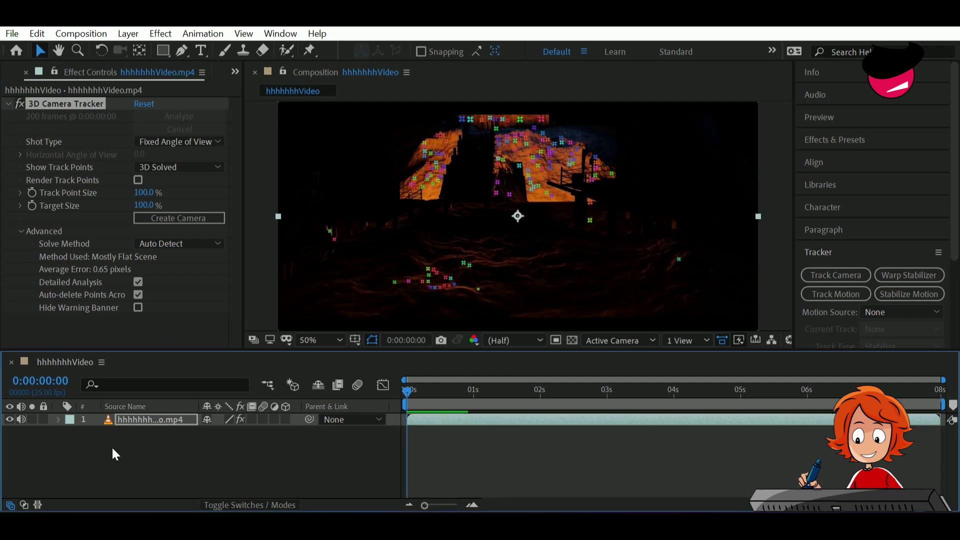
left_click(37, 33)
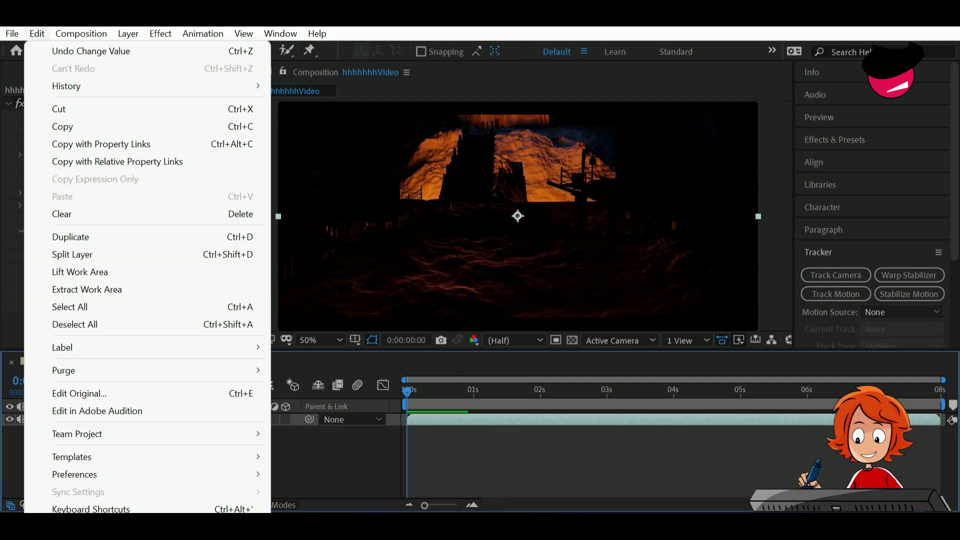
key("Escape")
key("space")
key("space")
left_click(33, 35)
key("Escape")
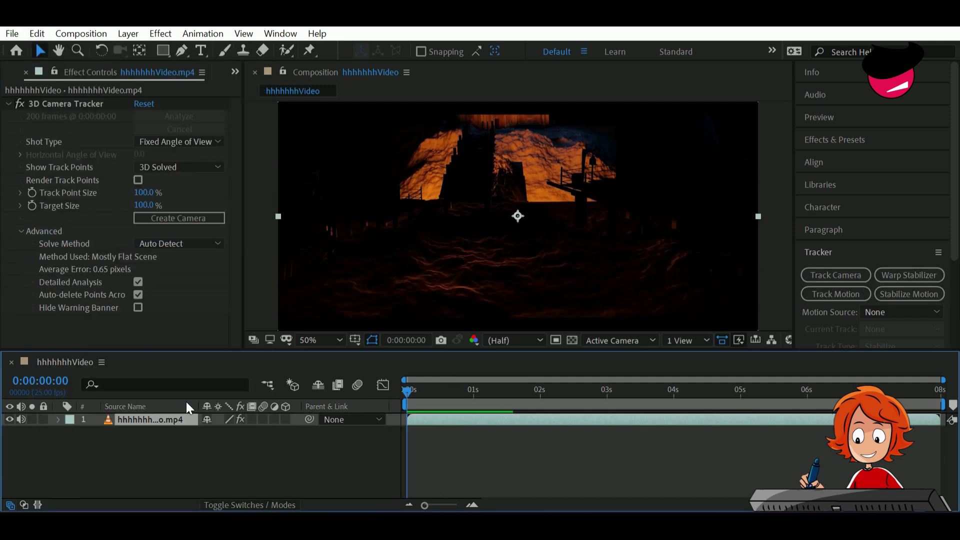
key("ctrl+d")
left_click(152, 432)
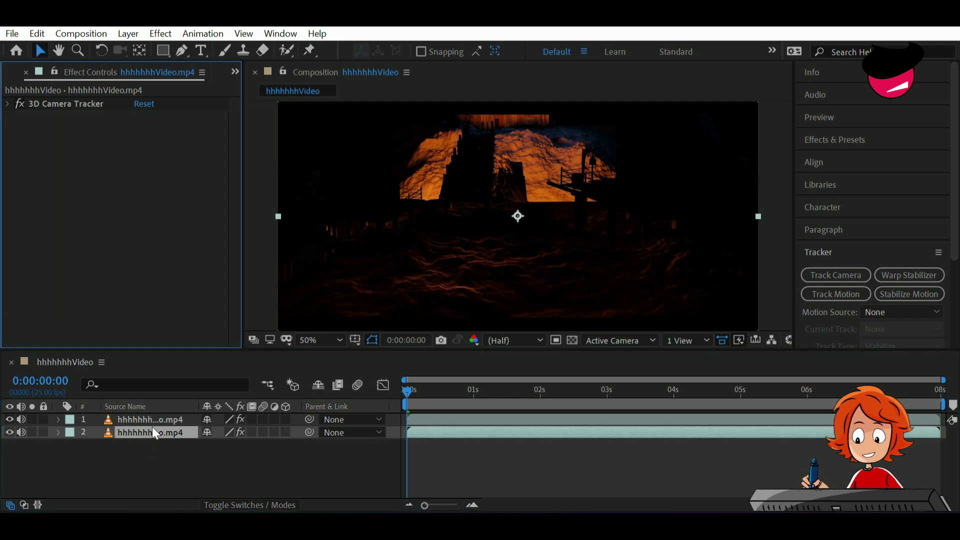
Go to 0:00:05:15, where the whole church is in frame, and rename the upper video layer "house".
left_click(152, 421)
left_click_drag(408, 392, 780, 420)
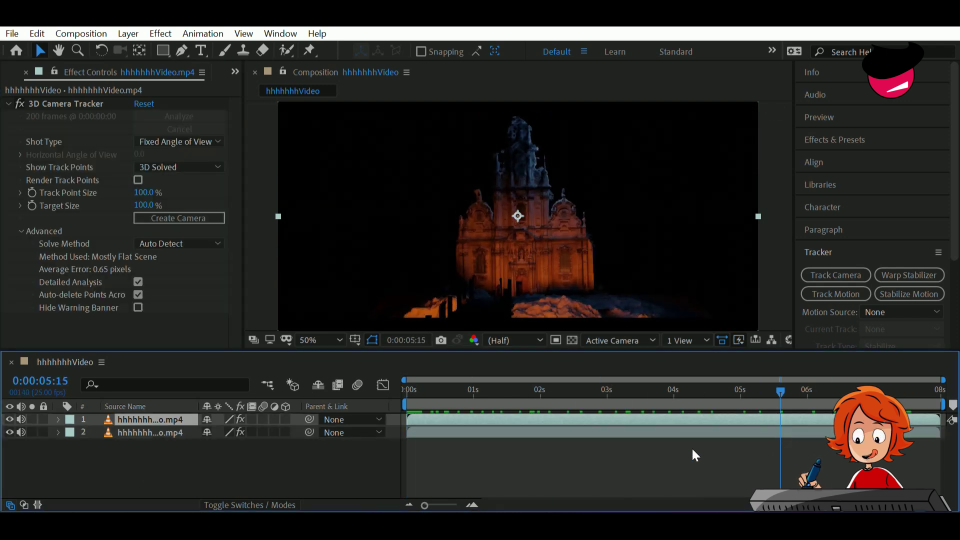
double_click(150, 417)
right_click(151, 419)
key("Return")
type("house")
key("Return")
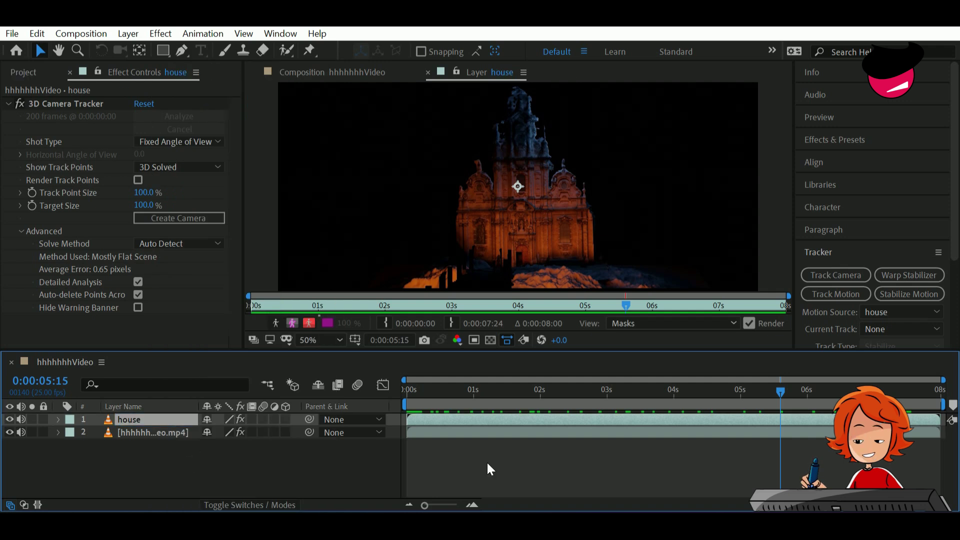
Find the Mocha AE effect and apply it to the house layer.
left_click(834, 140)
type("moc")
left_click(853, 189)
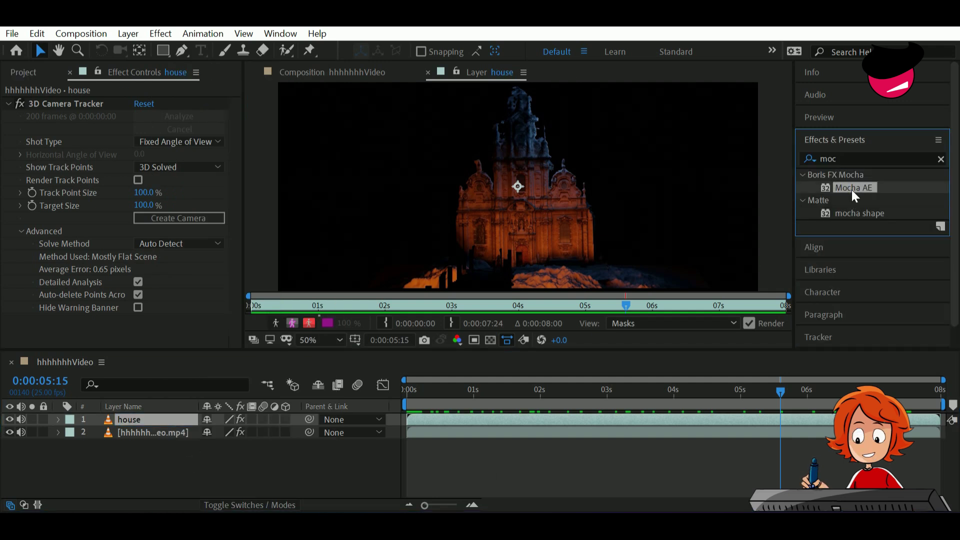
double_click(853, 189)
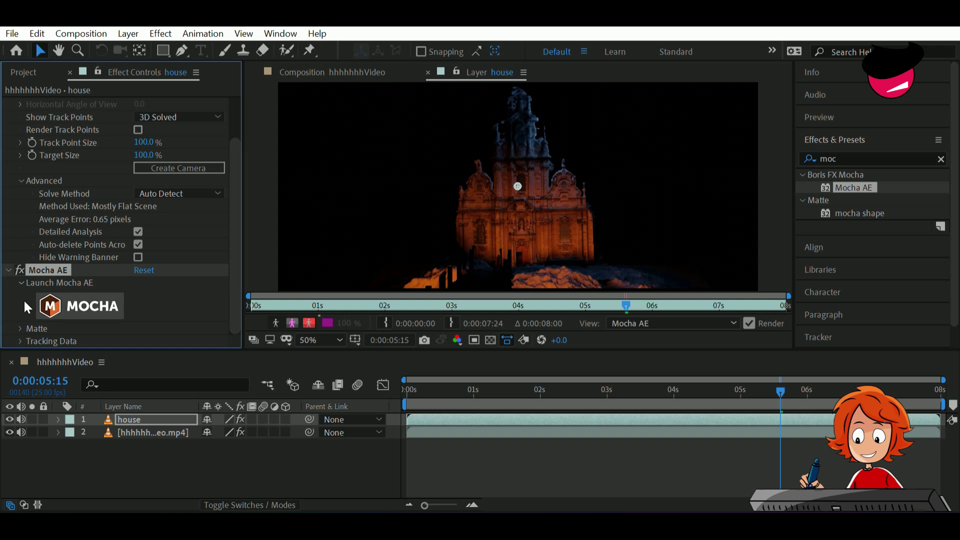
Remove the 3D Camera Tracker effect from the house layer, leaving only Mocha AE.
left_click(21, 181)
left_click(60, 104)
key("Delete")
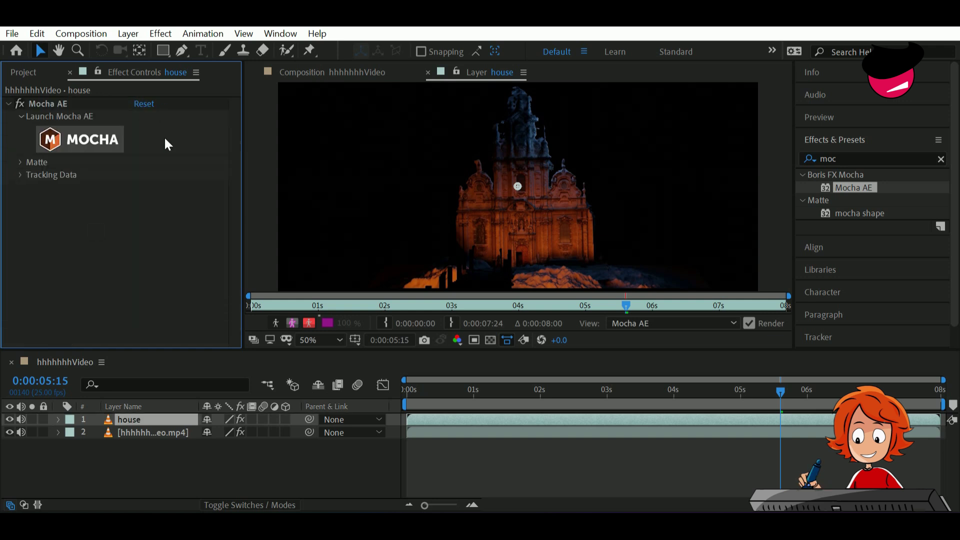
Start a Pen tool mask on the house layer, tracing the church facade's left edge up around its left turret.
scroll(439, 274, "up", 2)
key("g")
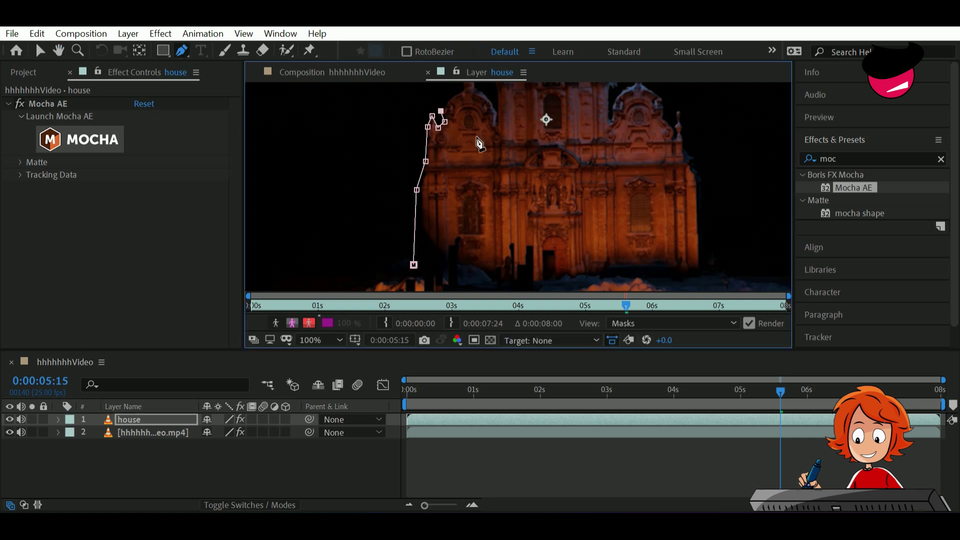
middle_click_drag(465, 116, 467, 262)
left_click(447, 247)
left_click(460, 243)
left_click(468, 235)
left_click(461, 218)
left_click(471, 208)
left_click(478, 225)
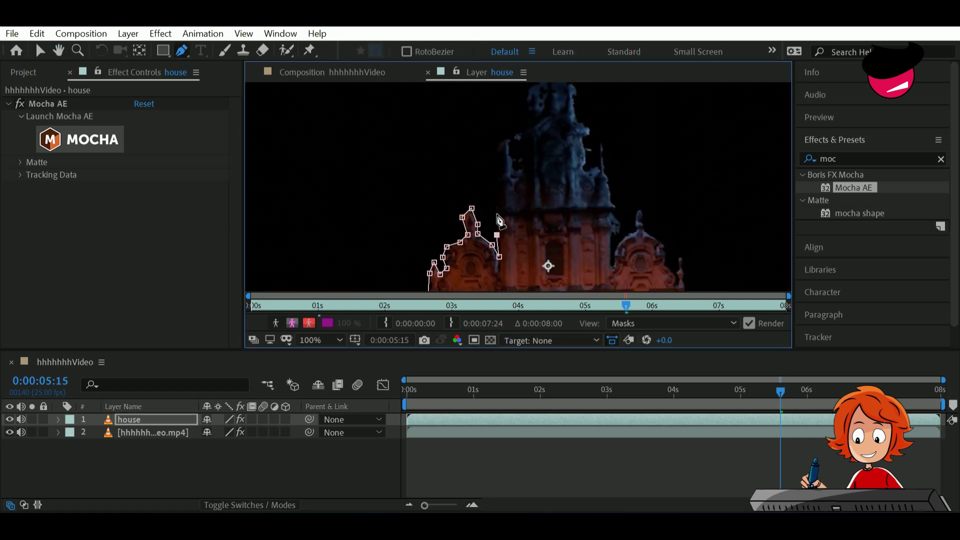
Continue the mask path up the left side of the church's central tower and over its peak.
middle_click_drag(537, 177, 513, 254)
left_click(500, 183)
left_click(508, 166)
left_click(510, 141)
left_click(519, 139)
left_click(533, 154)
left_click(538, 170)
left_click(549, 172)
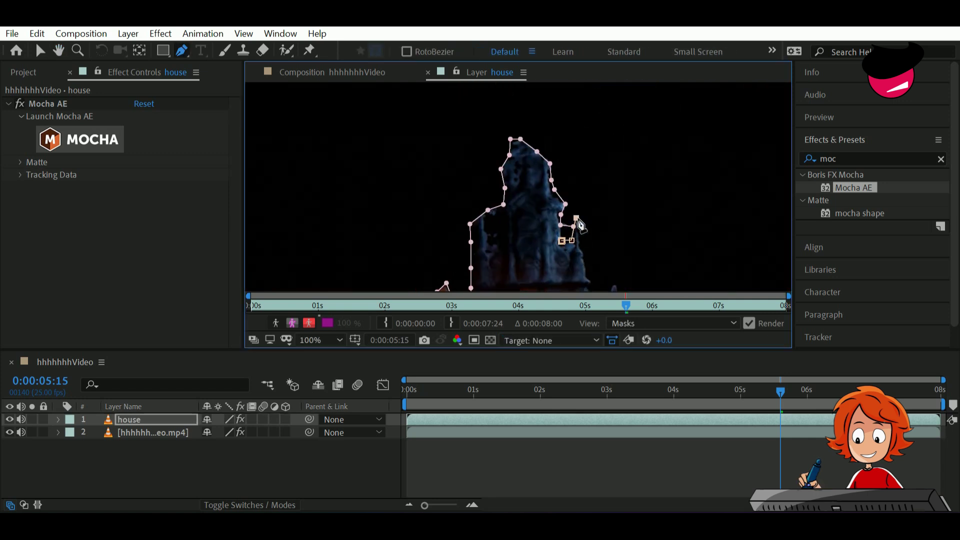
Extend the mask path down the right side of the central tower toward the right turret.
middle_click_drag(554, 196, 554, 280)
scroll(476, 133, "up", 1)
left_click(458, 134)
left_click(460, 161)
left_click(467, 184)
left_click(474, 210)
left_click(474, 233)
scroll(472, 250, "down", 2)
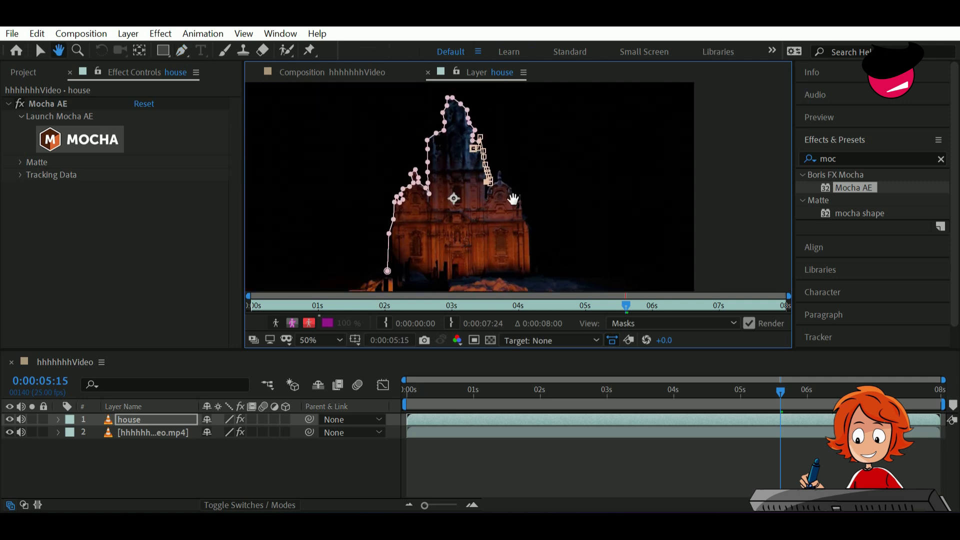
Trace the mask path from the tower's base over the right dome and around the spire on its top.
left_click(331, 263)
left_click(342, 272)
left_click(349, 253)
left_click(347, 214)
left_click(359, 184)
left_click(384, 150)
left_click(414, 131)
left_click(436, 126)
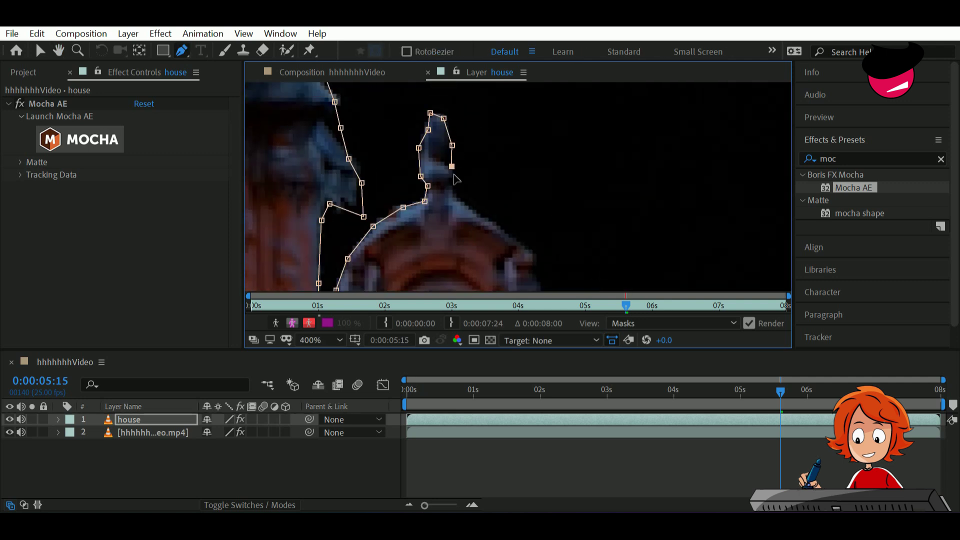
Continue the mask path around the right dome's outer ornaments and down the facade's right edge to the ground.
left_click(493, 167)
left_click(494, 189)
left_click(490, 213)
left_click(504, 216)
left_click(518, 233)
left_click(521, 246)
left_click(521, 223)
left_click(524, 197)
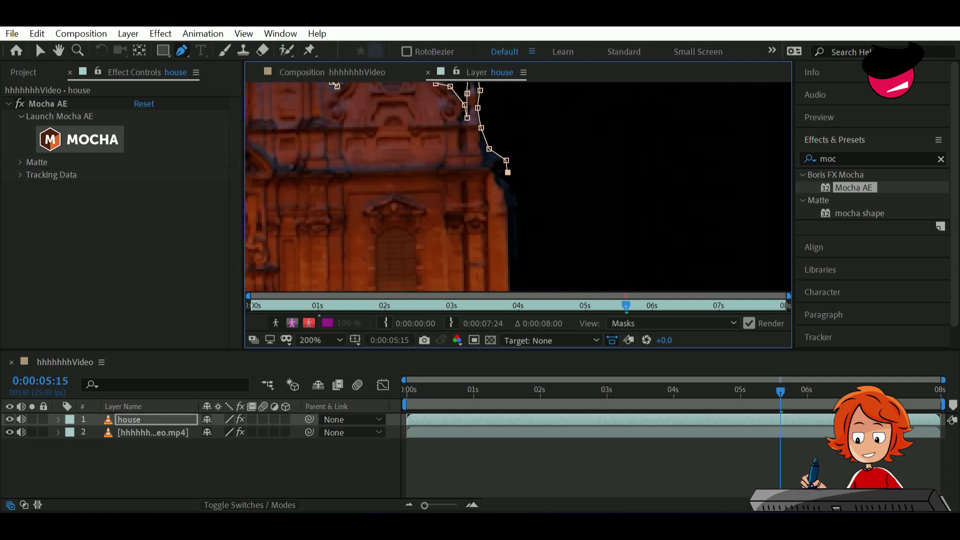
scroll(529, 184, "down", 2)
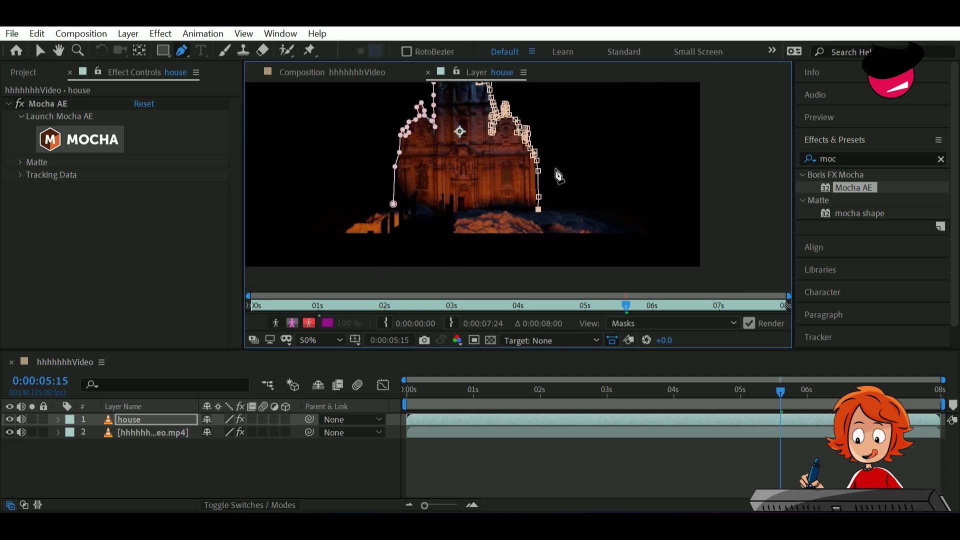
left_click_drag(562, 177, 555, 228)
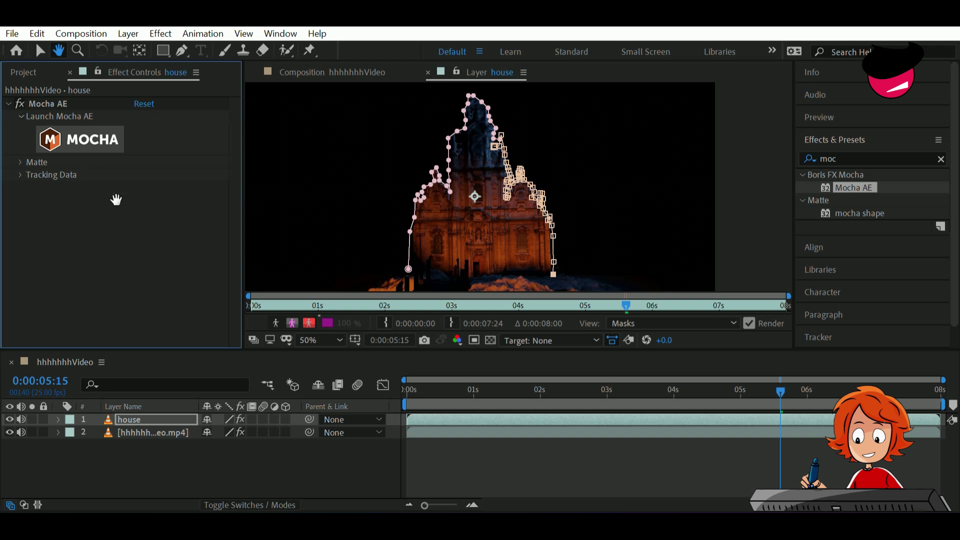
scroll(573, 285, "up", 1)
scroll(562, 284, "down", 1)
left_click_drag(560, 283, 562, 270)
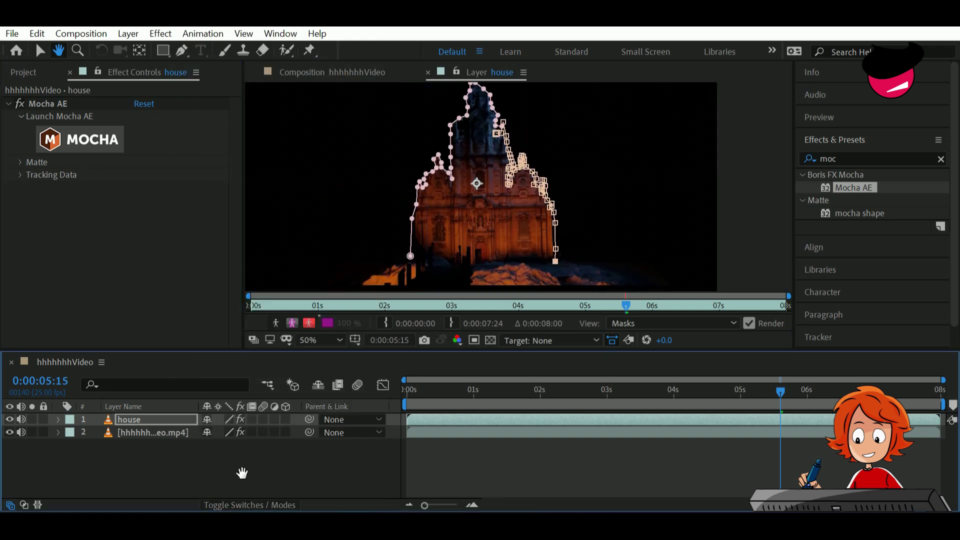
Launch Mocha AE from the house layer and begin an X-spline outline along the church's left side and turret.
left_click(50, 140)
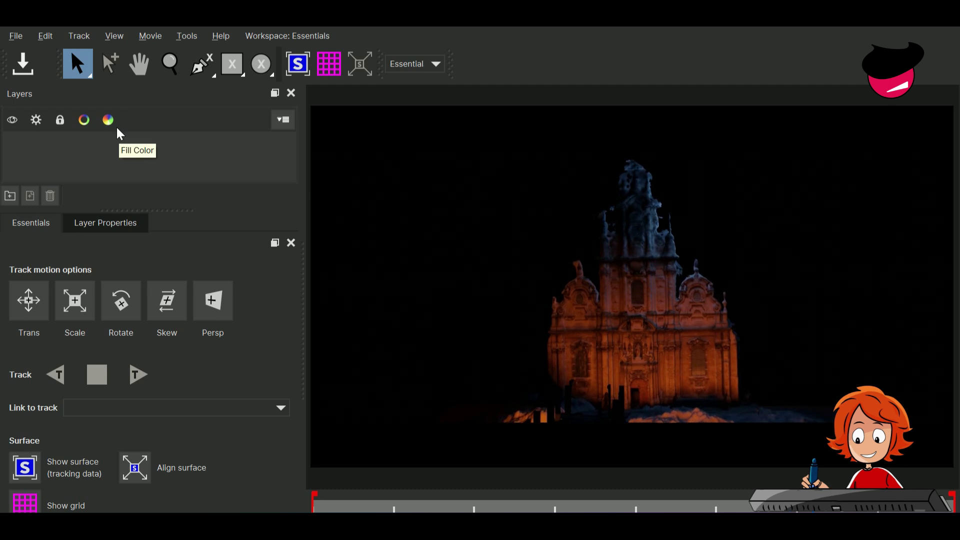
key("ctrl+l")
key("z")
left_click_drag(566, 374, 523, 287)
left_click(539, 392)
left_click(537, 345)
left_click(542, 298)
left_click(547, 254)
left_click(556, 259)
left_click(563, 268)
left_click(561, 252)
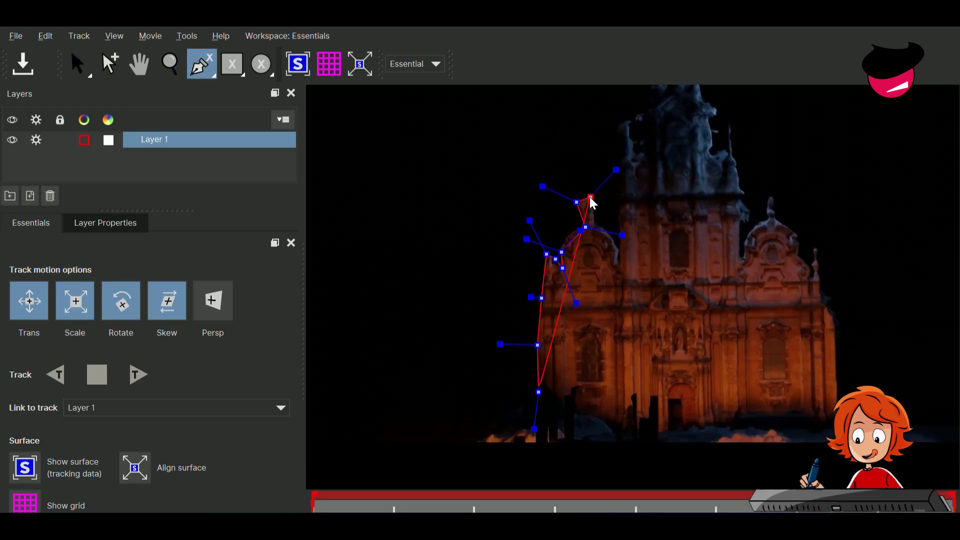
Extend the X-spline up the tower, play the clip to check it, and discard the Mocha project changes.
left_click(628, 111)
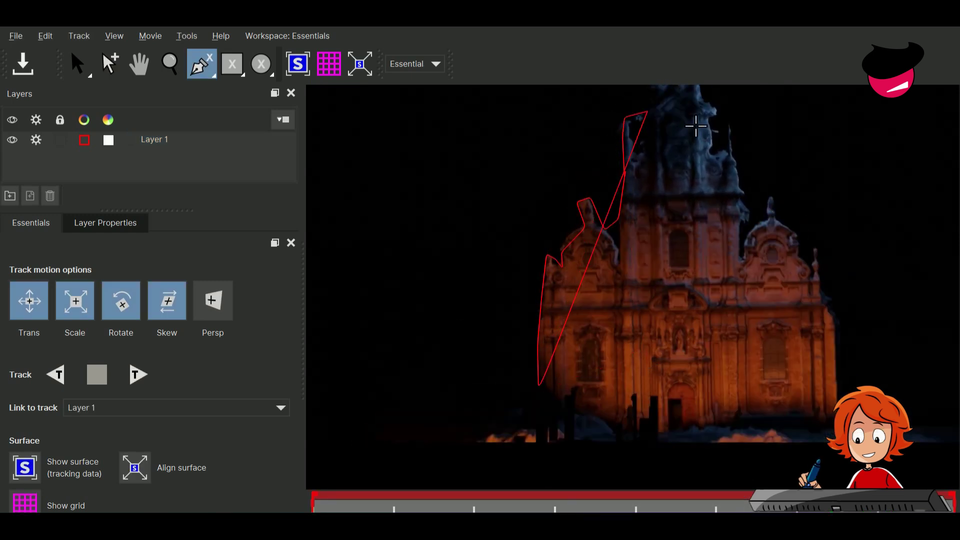
left_click(137, 142)
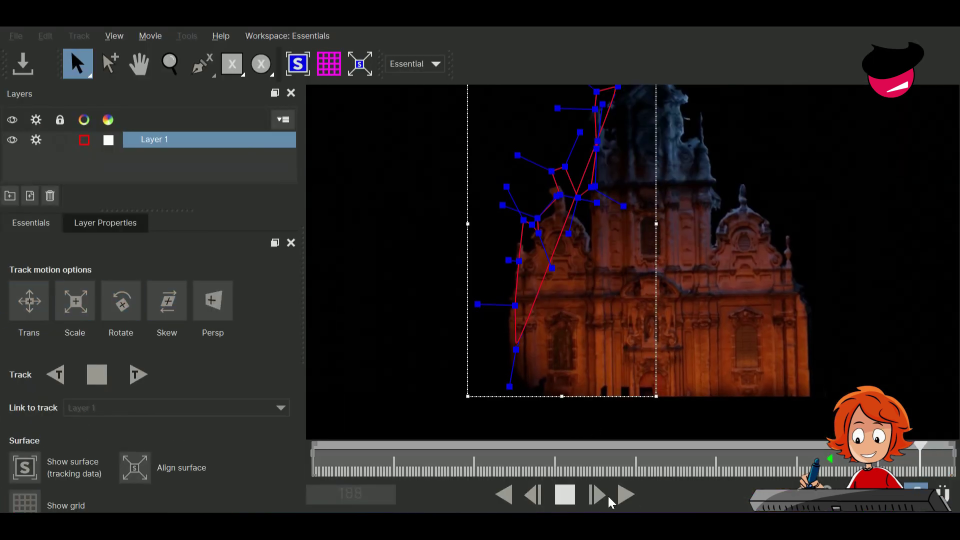
key("space")
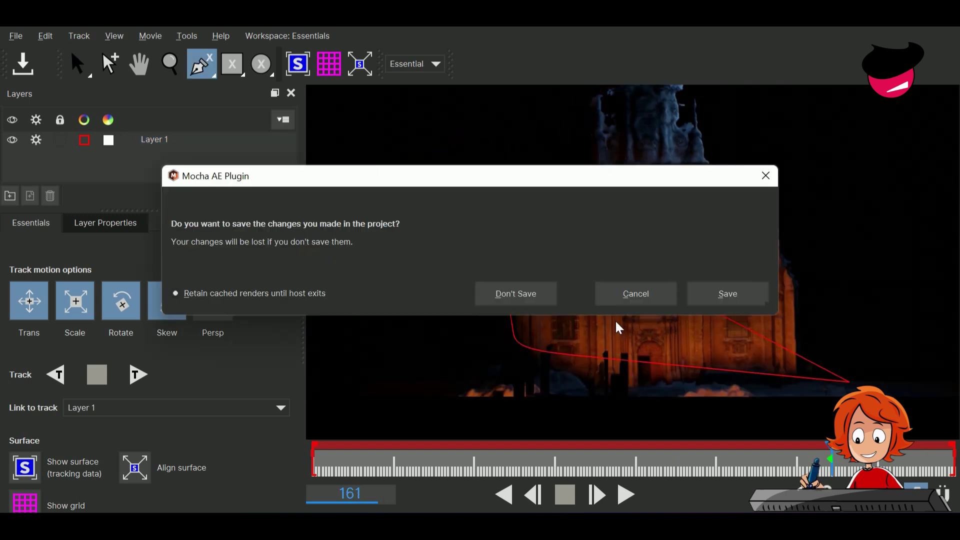
left_click(516, 293)
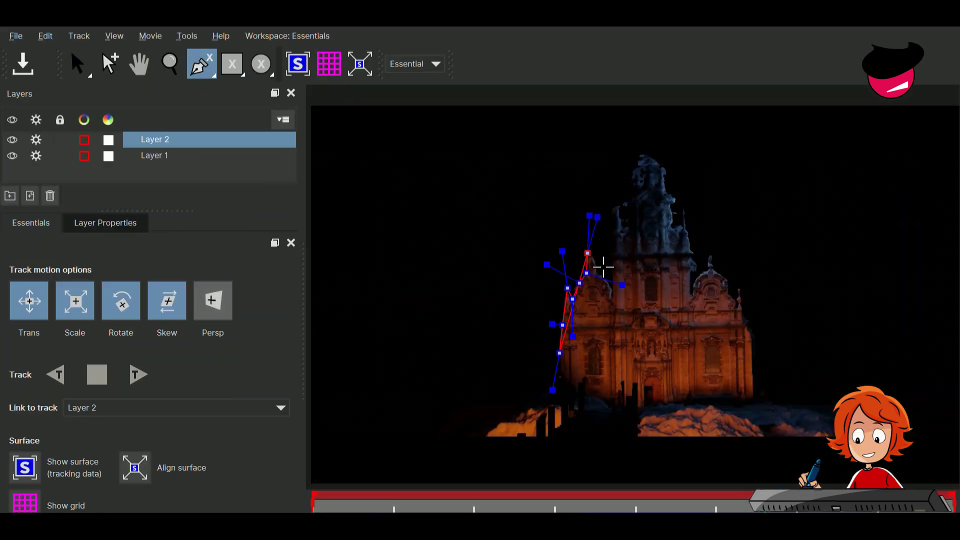
Outline the church with the Layer 2 X-spline, going over the tower and right turret and back along the base.
left_click(630, 200)
left_click(643, 190)
left_click(633, 170)
left_click(642, 157)
left_click(654, 158)
left_click(668, 175)
left_click(670, 191)
left_click(675, 209)
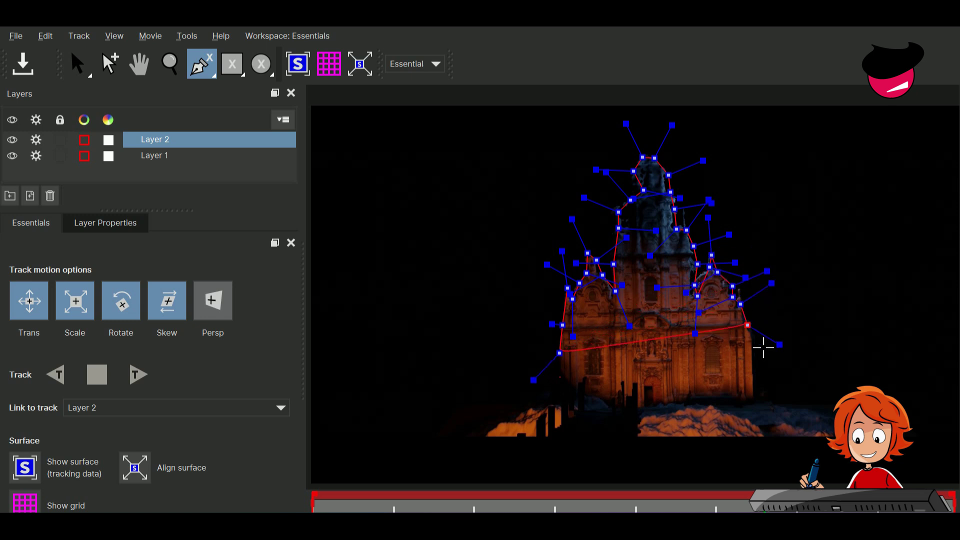
left_click(553, 398)
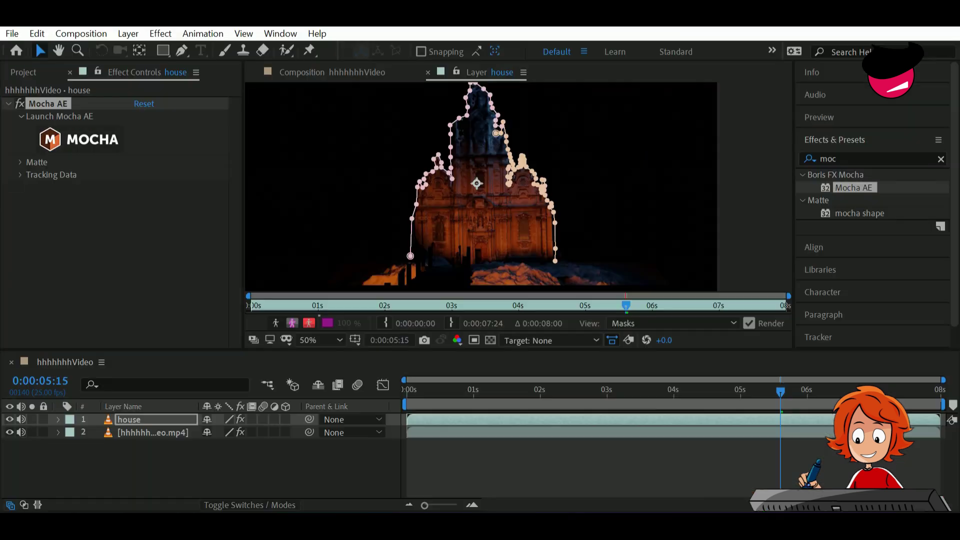
Create AE masks on the house layer from the Mocha matte and toggle the visibility of the video layer below.
left_click(28, 174)
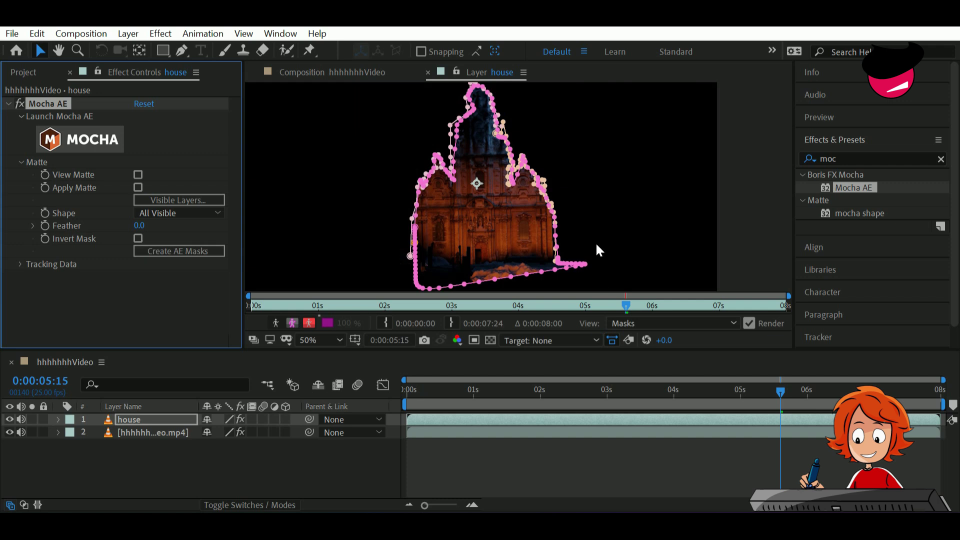
left_click(9, 433)
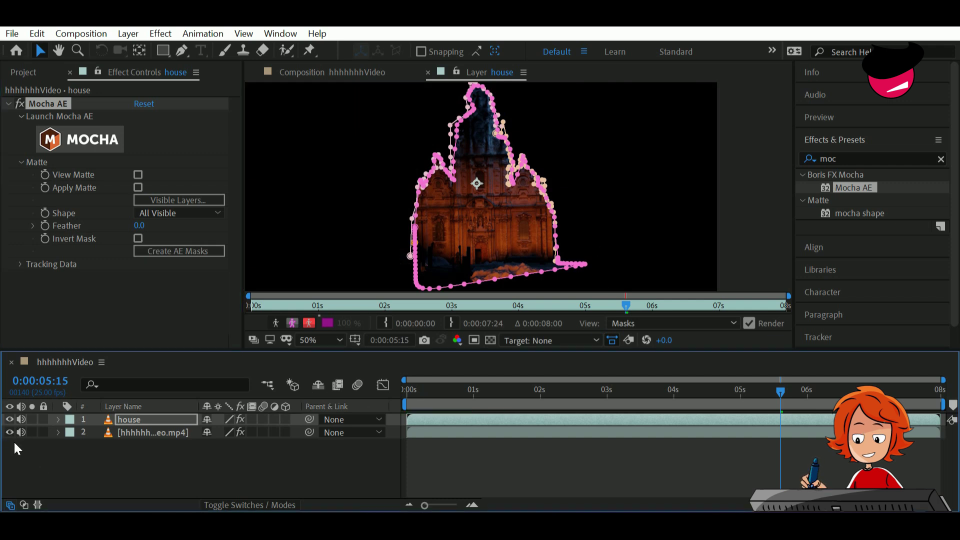
Preview the masked church, then reveal the house layer's mask properties and set the Layer 1 mask feather to 90 pixels.
key("space")
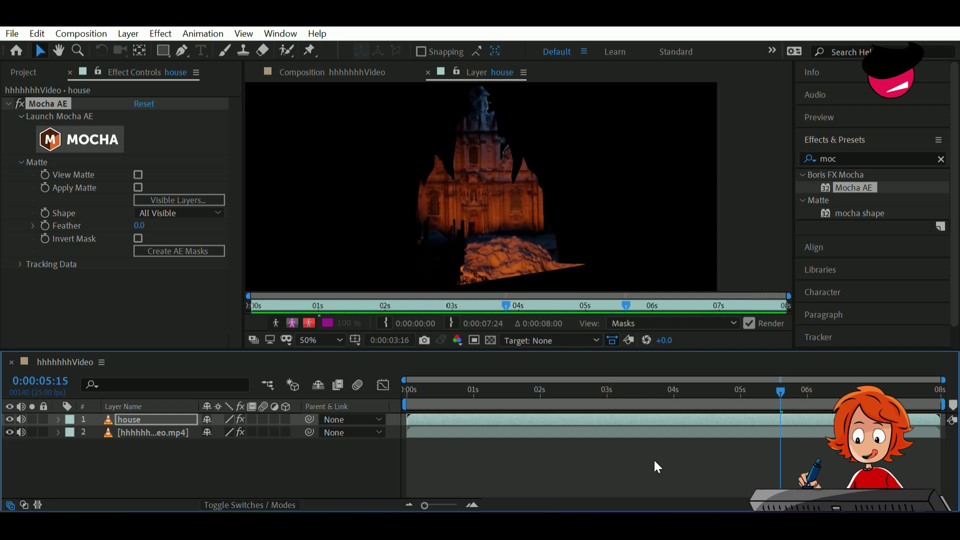
left_click(131, 422)
key("m")
key("m")
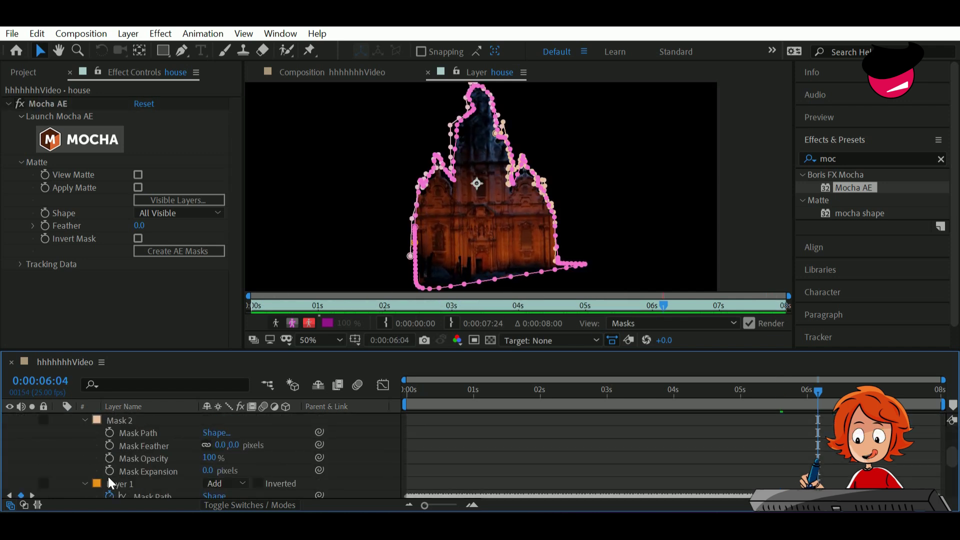
scroll(142, 481, "down", 2)
scroll(142, 481, "down", 3)
left_click_drag(208, 433, 328, 461)
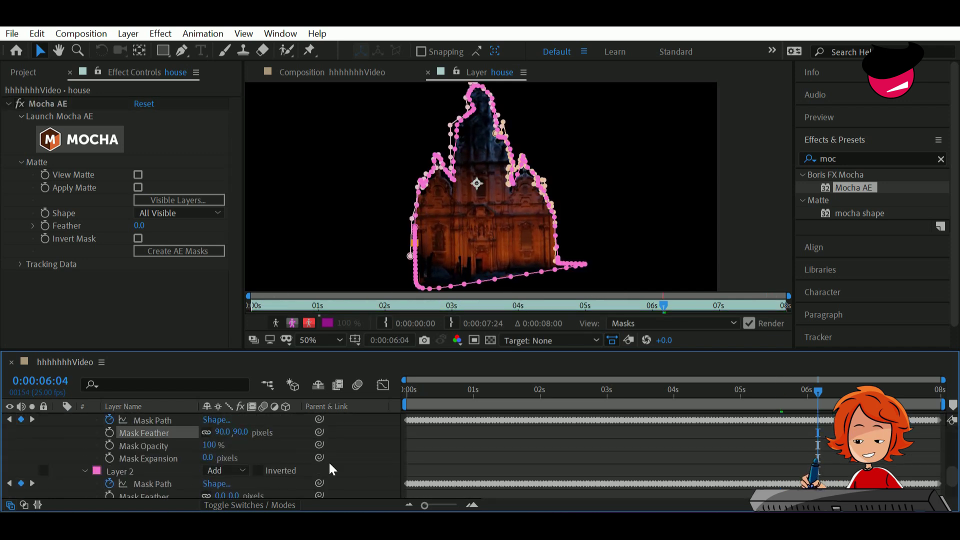
Collapse the mask properties, move the video layer above the house layer, and go to 0:00:05:19.
key("u")
left_click_drag(155, 432, 165, 416)
left_click(139, 434)
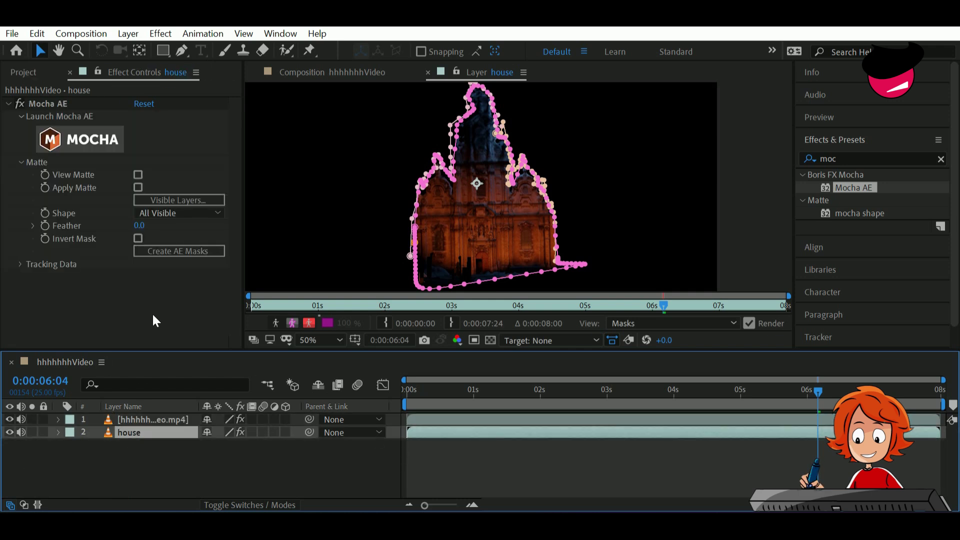
left_click_drag(811, 407, 795, 444)
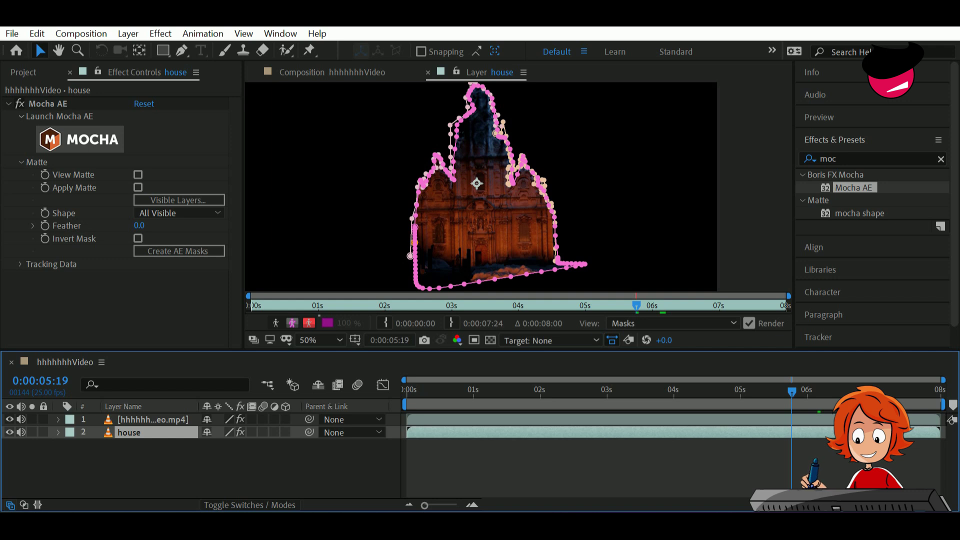
Add the smoke clip to the composition between the house layer and the bottom video layer, and preview it.
left_click(15, 74)
left_click_drag(50, 207, 135, 416)
left_click_drag(150, 419, 152, 449)
left_click_drag(152, 419, 152, 424)
key("space")
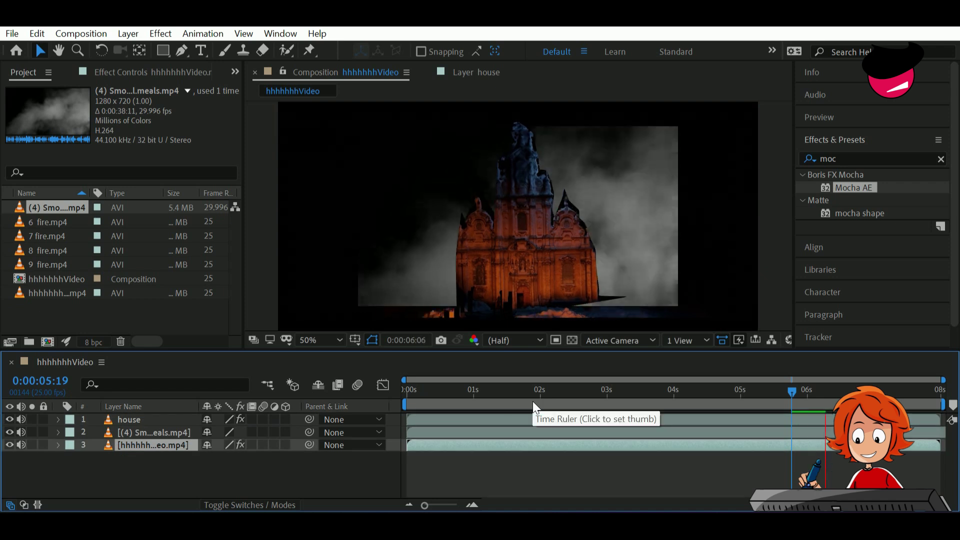
Shift the smoke layer in time to start at about 3.6 seconds and preview from 0:00:03:12.
left_click_drag(533, 432, 858, 433)
key("space")
left_click_drag(757, 433, 669, 445)
left_click(638, 394)
key("space")
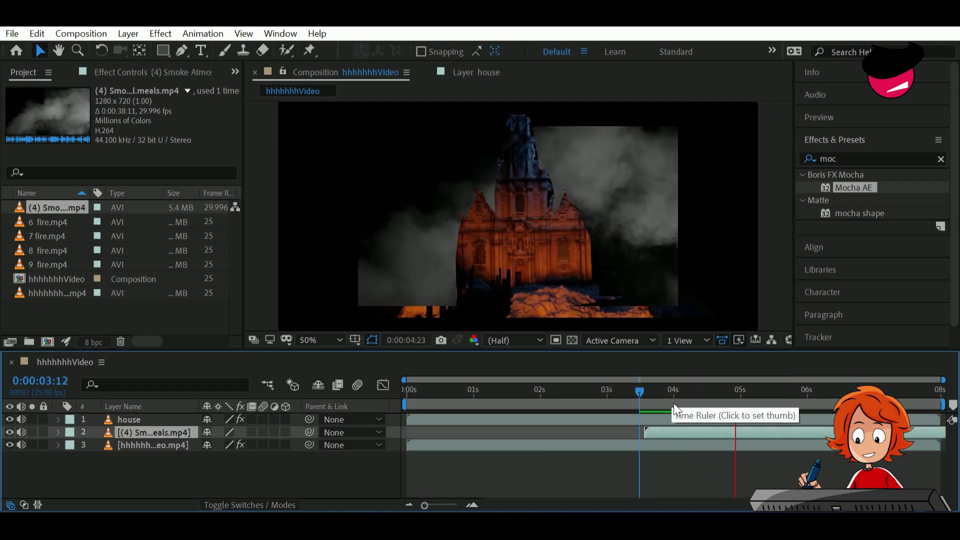
Stretch the smoke layer wider beyond its right edge in the frame and preview the composite.
key("space")
left_click_drag(677, 216, 833, 229)
key("space")
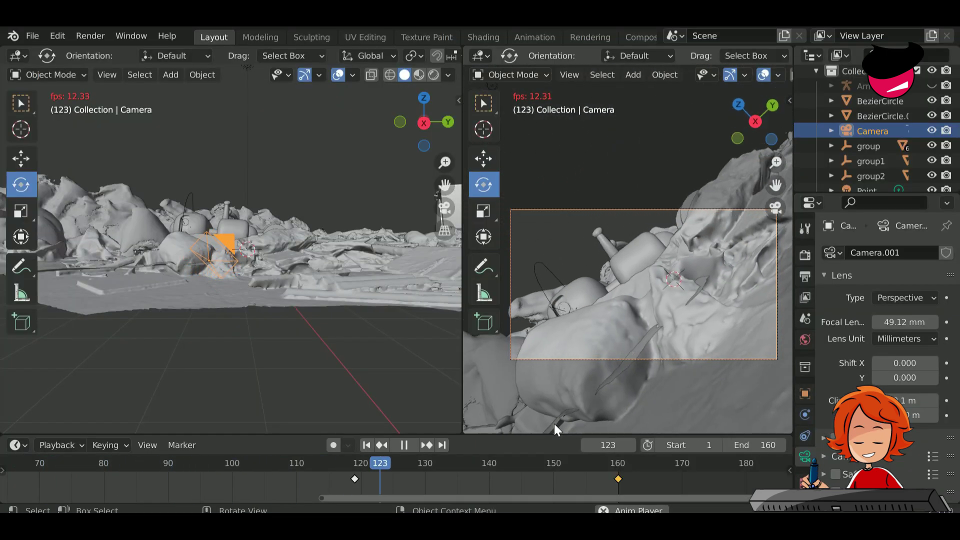
In Blender, set the vertical render resolution of the rubble scene to 816 px.
left_click(806, 253)
left_click(805, 277)
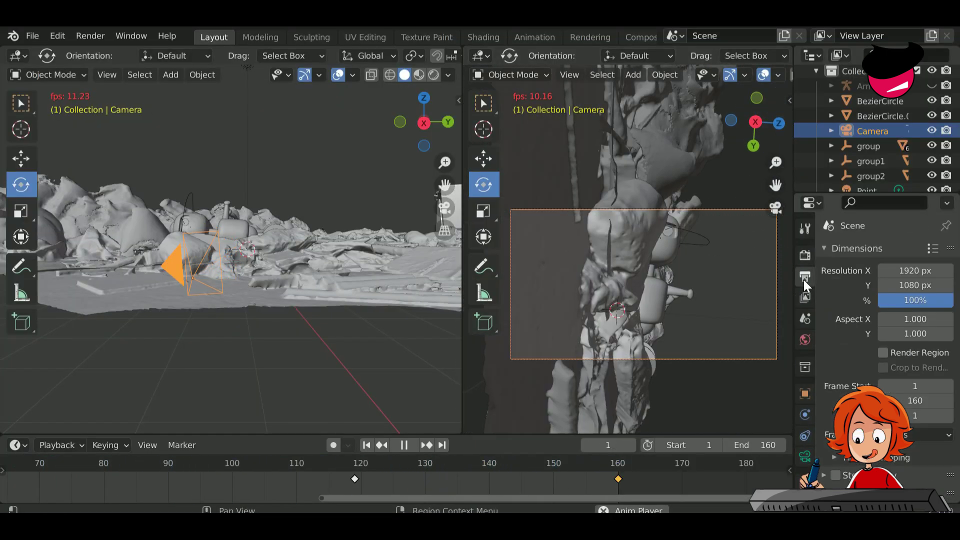
left_click(924, 285)
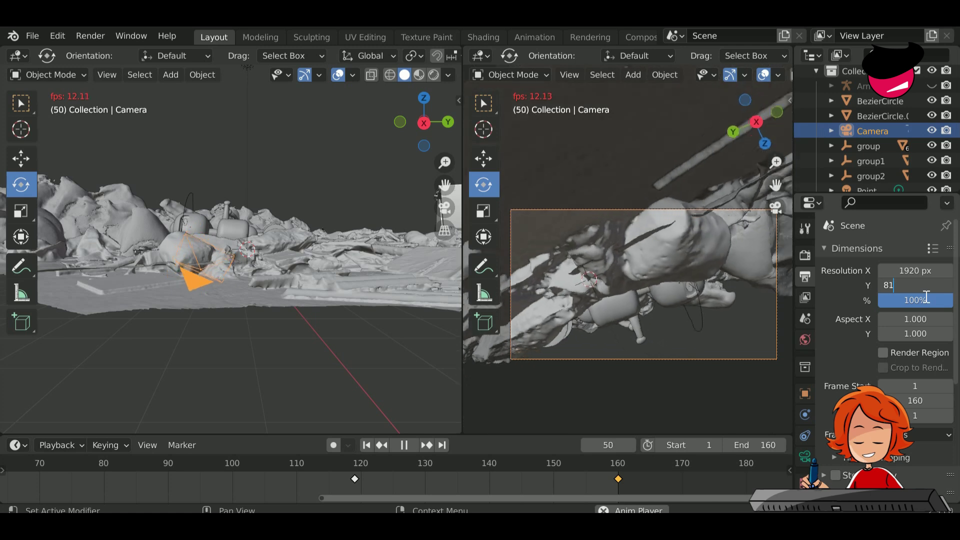
type("816")
key("Return")
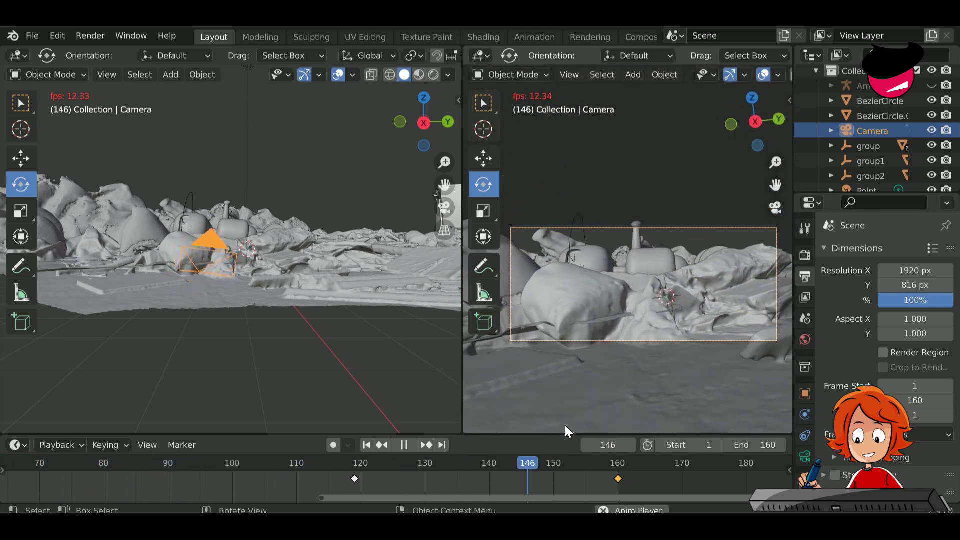
Reframe the camera with walk navigation at the last frame, 160, keyframe it, and play the animation.
key("space")
left_click(441, 445)
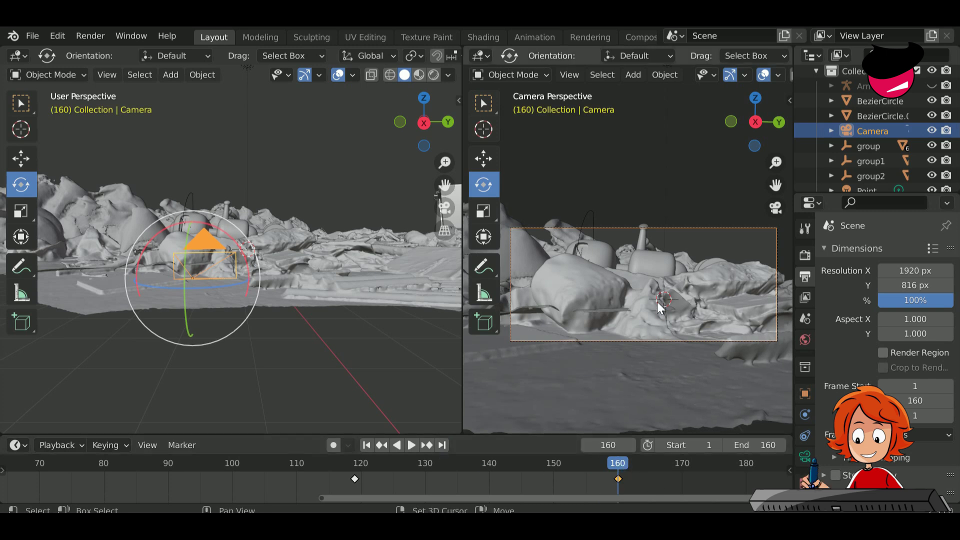
key("shift+grave")
left_click(628, 249)
key("i")
left_click(628, 249)
key("space")
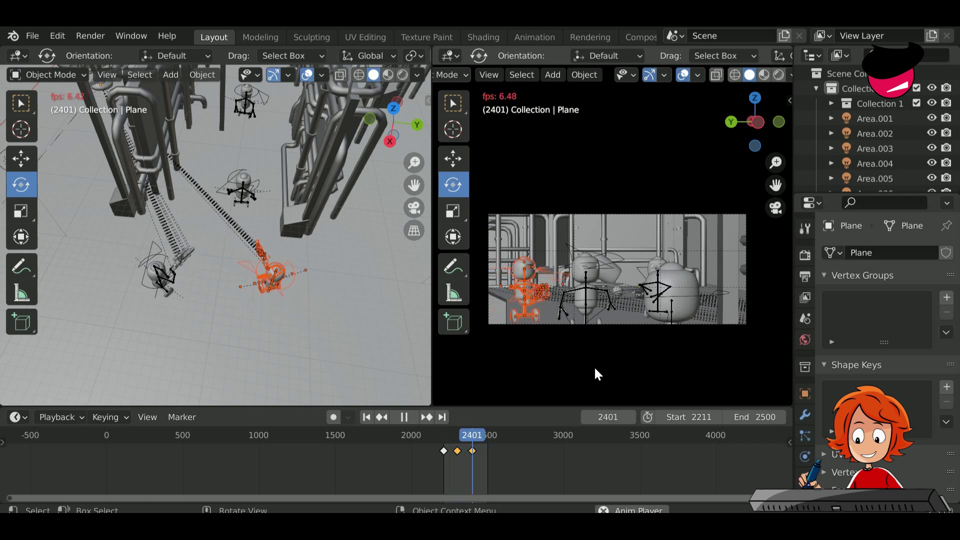
Go to frame 2310, select BezierCircle.002 on the middle character, and try rotating it about the Z axis.
key("space")
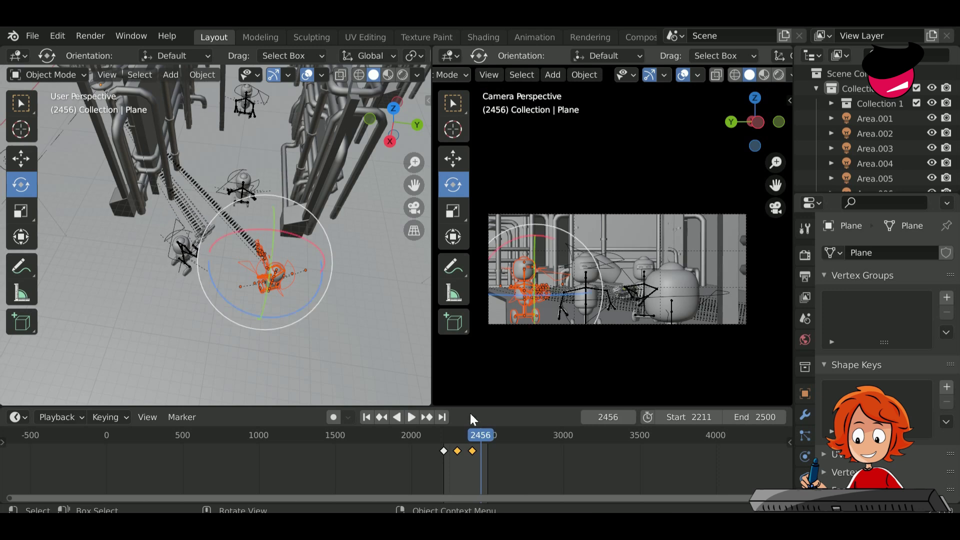
left_click(459, 435)
scroll(611, 273, "up", 2)
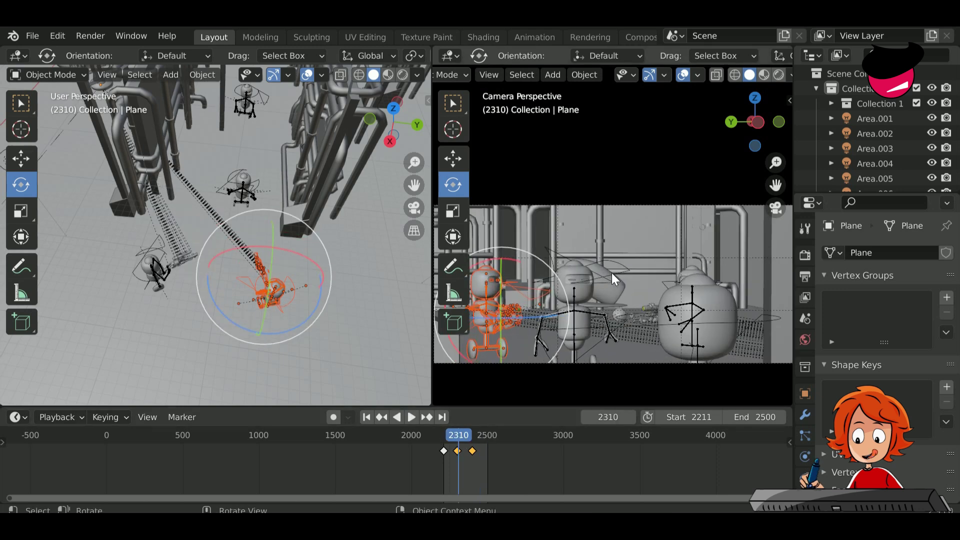
left_click(611, 273)
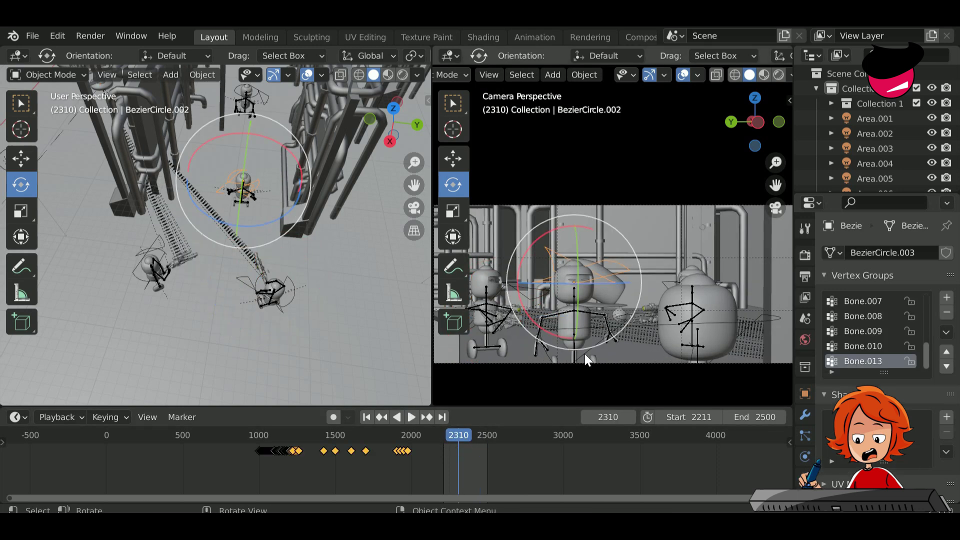
key("r")
key("z")
left_click(585, 354)
Keyframe BezierCircle.002 at start frame 2211 and delete its keyframes between about frames 1900 and 2000.
left_click(367, 419)
key("i")
left_click(564, 290)
left_click_drag(418, 467, 389, 438)
key("Delete")
Rotate BezierCircle.002 about the Z axis at frame 2297 and insert a keyframe.
left_click(456, 436)
key("r")
key("z")
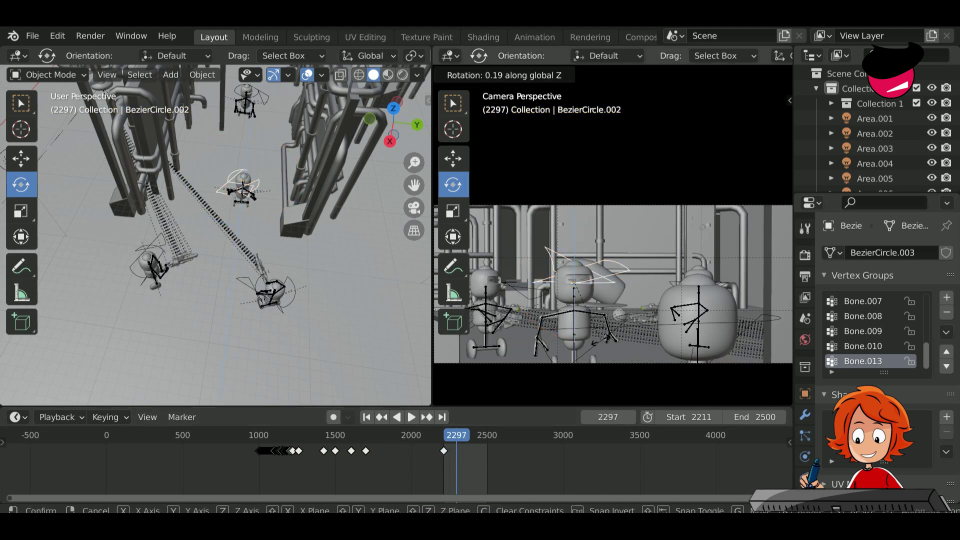
left_click(593, 314)
key("i")
left_click(570, 286)
Rotate BezierCircle.002 about -66 degrees around Z at frame 2336 and insert a keyframe.
left_click(463, 438)
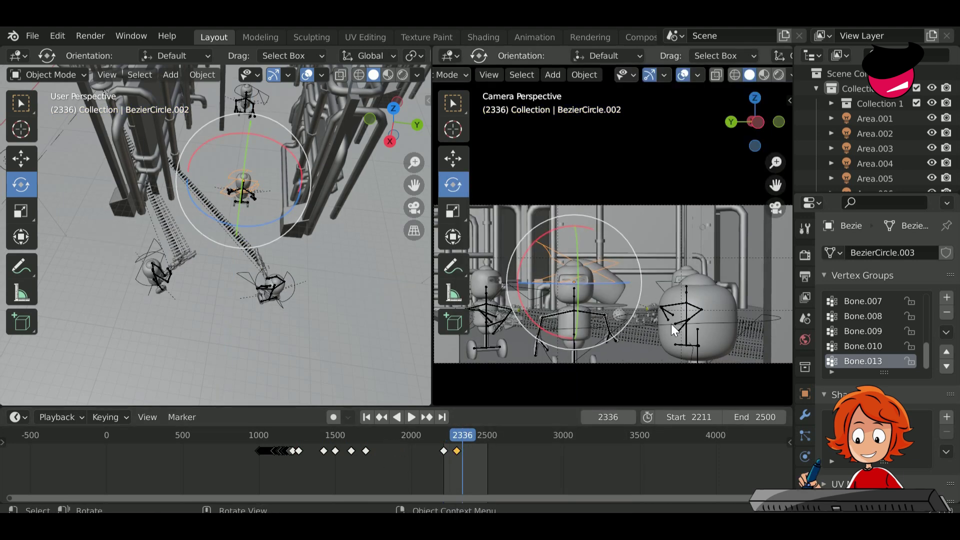
key("r")
key("z")
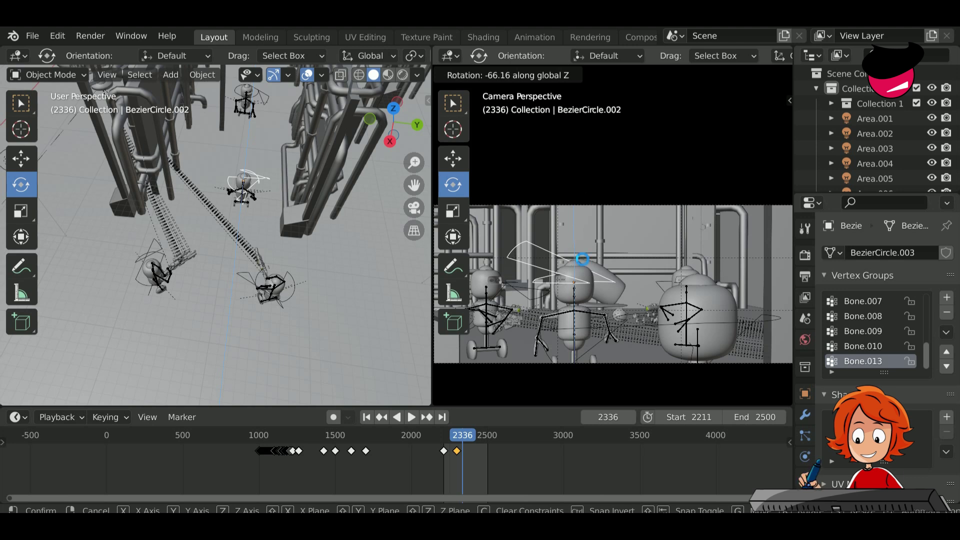
left_click(571, 247)
key("i")
left_click(571, 247)
Rotate BezierCircle.002 about the Z axis at frame 2379, keyframe it, and play the turn.
left_click(469, 434)
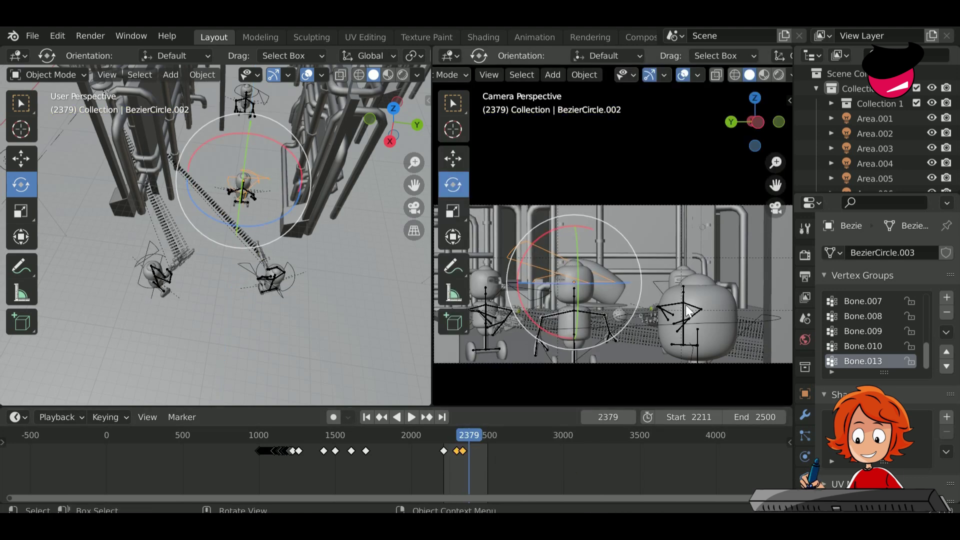
key("r")
key("z")
left_click(515, 251)
key("i")
left_click(515, 251)
key("space")
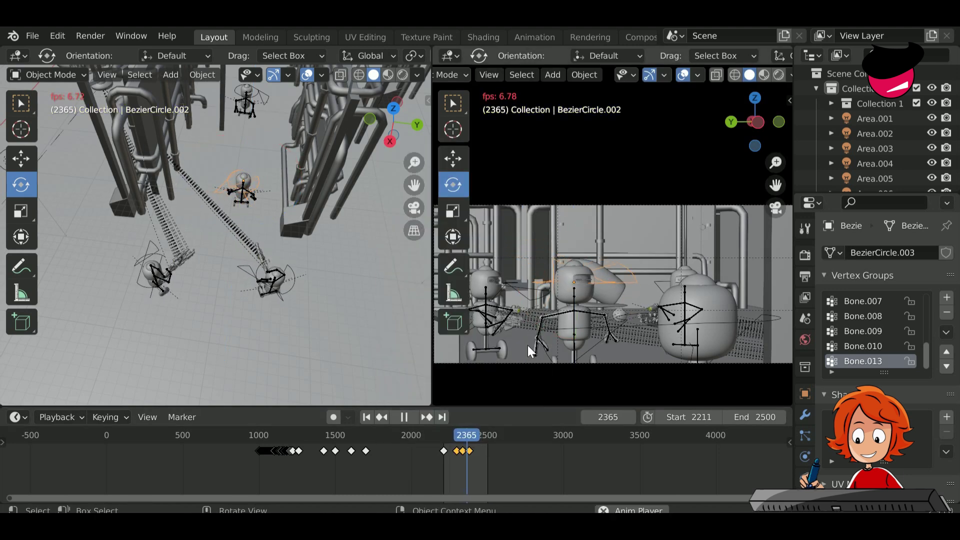
Stop at frame 2424, rotate BezierCircle.002 about the Z axis, and insert a keyframe.
key("space")
key("r")
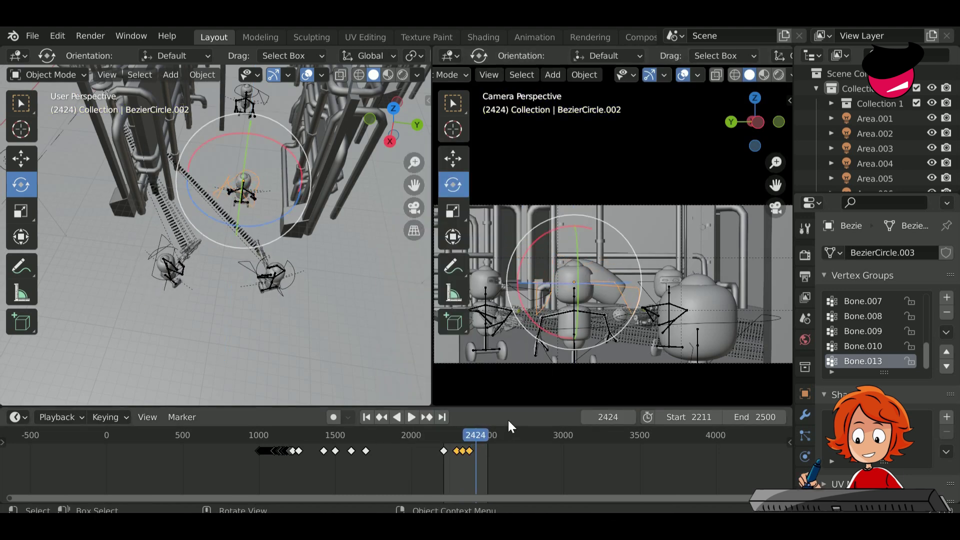
key("z")
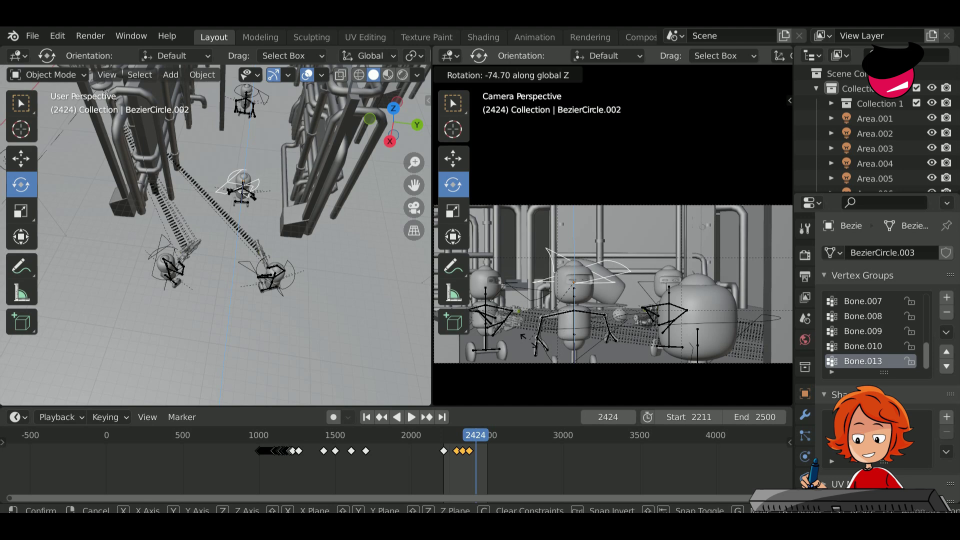
left_click(569, 300)
key("i")
left_click(568, 290)
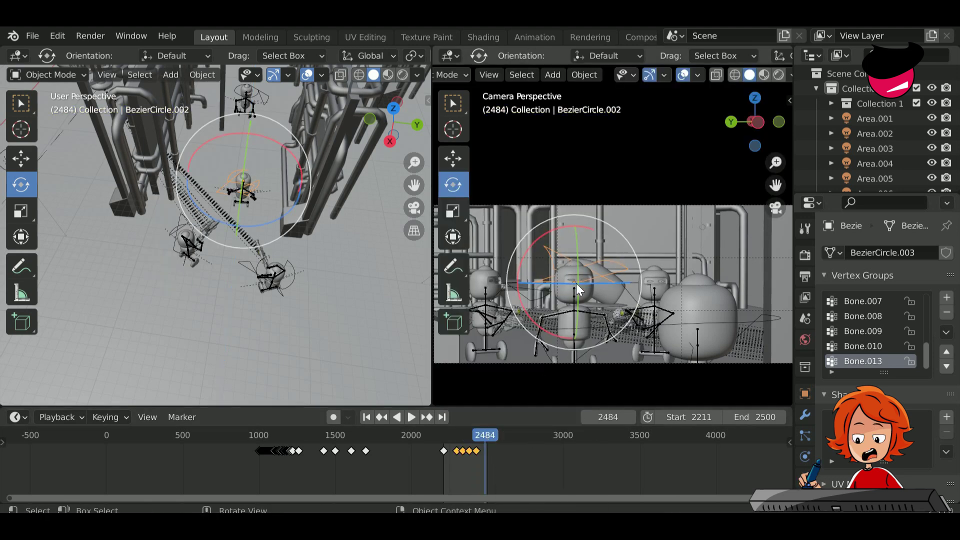
Select the middle character's eyes, scale them along Z by about 2 at frame 2343, and insert a keyframe.
left_click(576, 283)
left_click(464, 435)
key("s")
key("z")
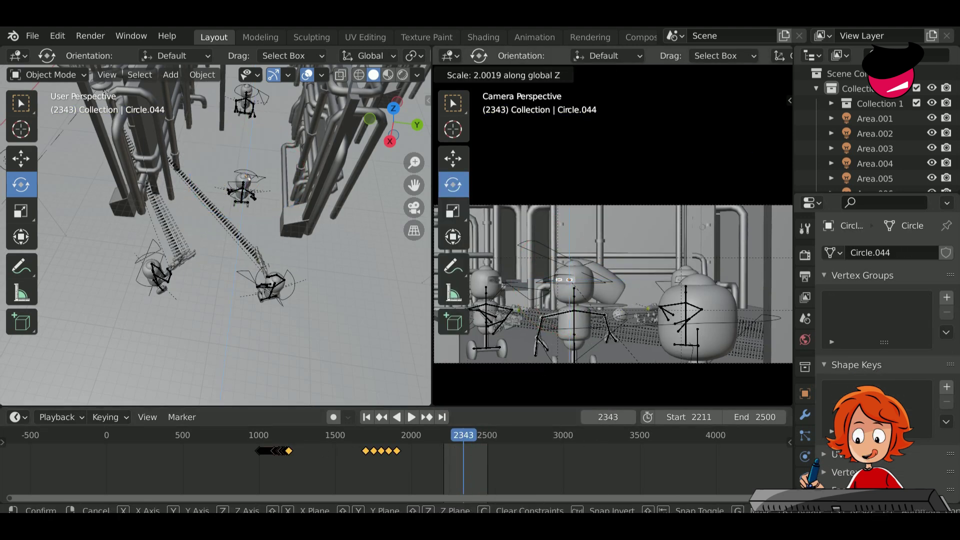
left_click(568, 236)
key("i")
left_click(568, 236)
Scale the middle character's eyes along Z by about 0.67 at frame 2464 and insert a keyframe.
left_click(482, 437)
key("s")
key("z")
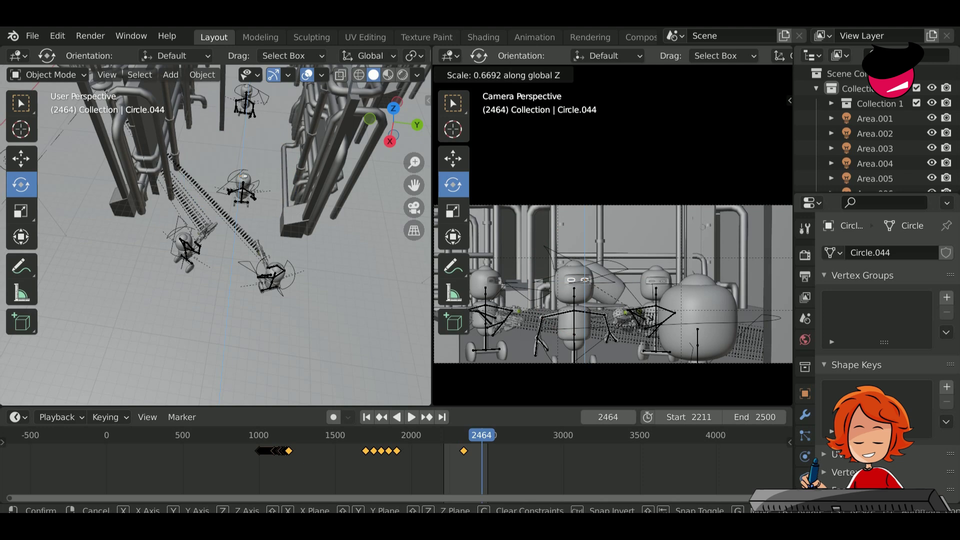
left_click(634, 307)
key("i")
left_click(635, 307)
Scale the middle character's eyes along Z at frame 2290, keyframe them, and play the animation.
left_click(455, 435)
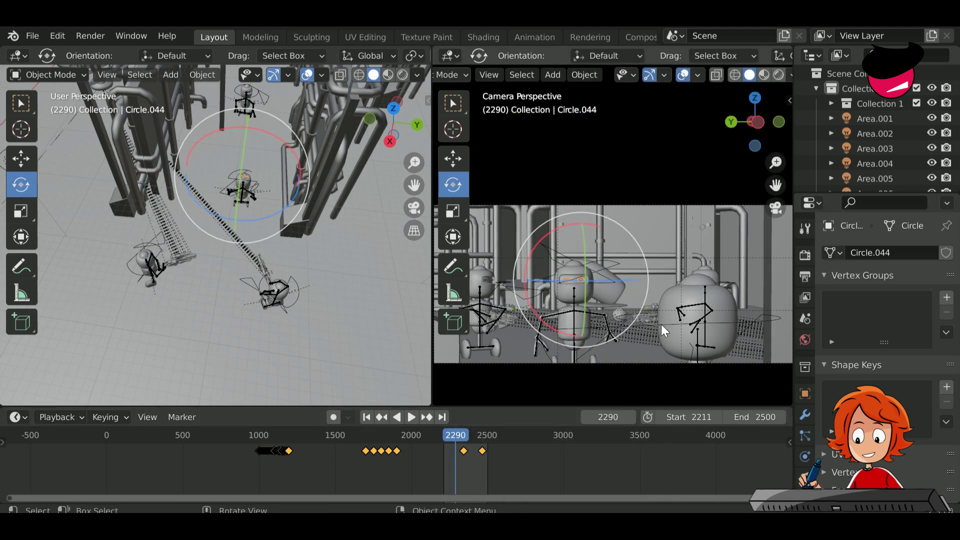
key("s")
key("z")
left_click(654, 298)
key("i")
left_click(654, 300)
key("space")
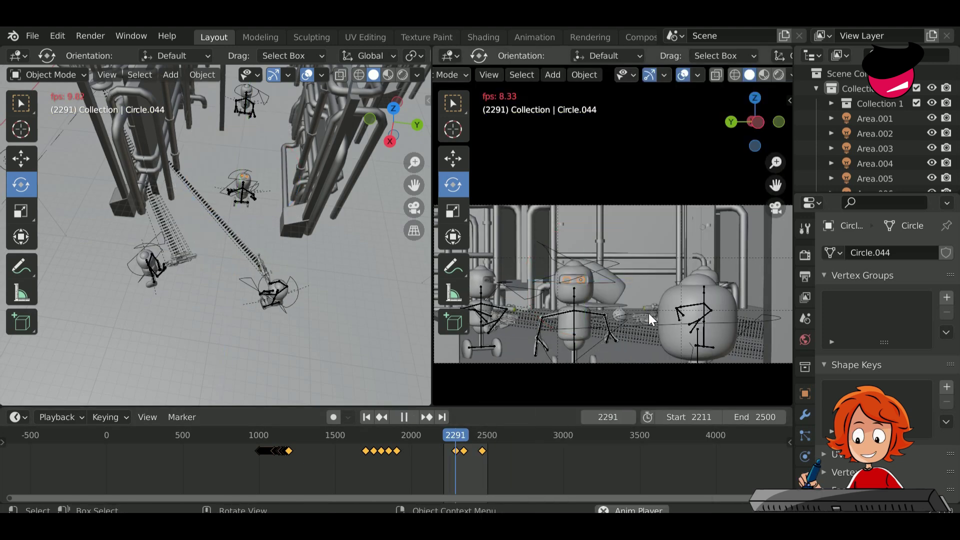
Select BezierCircle.006, rotate it about Z at frame 2313, and insert a Location, Rotation & Scale keyframe.
key("space")
left_click(773, 319)
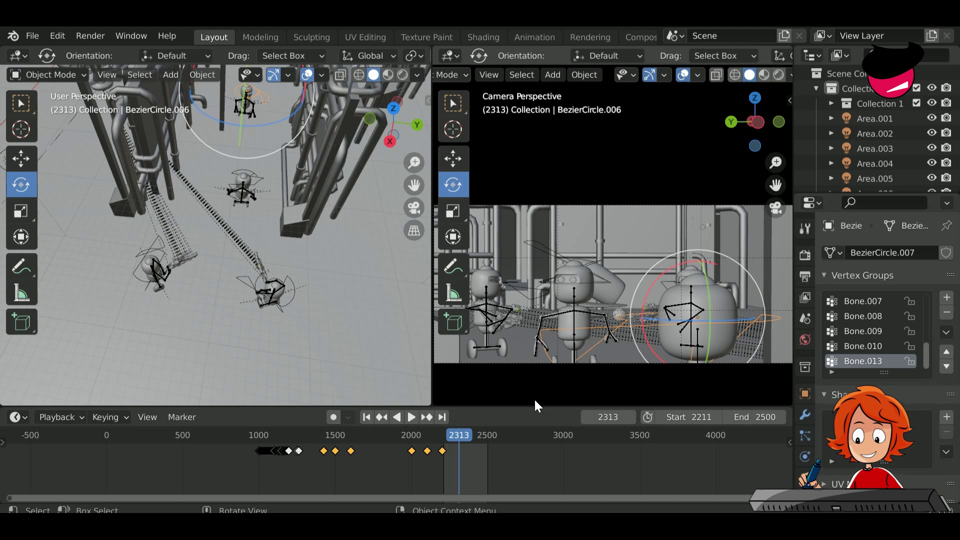
key("r")
key("z")
left_click(560, 361)
key("i")
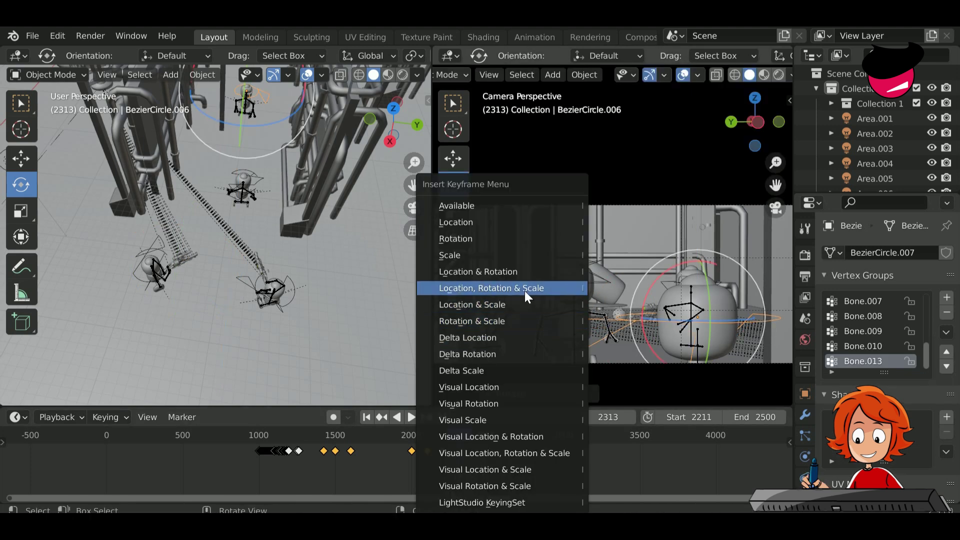
left_click(524, 290)
Advance to frame 2448, rotate BezierCircle.006 about the Z axis, keyframe it, and play the result.
key("space")
key("space")
key("r")
key("z")
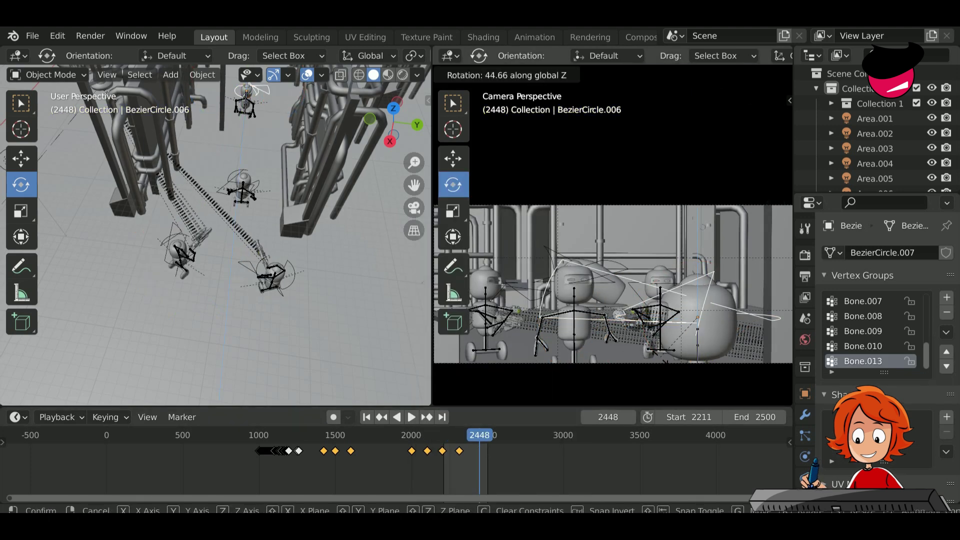
left_click(672, 308)
key("i")
left_click(664, 290)
key("space")
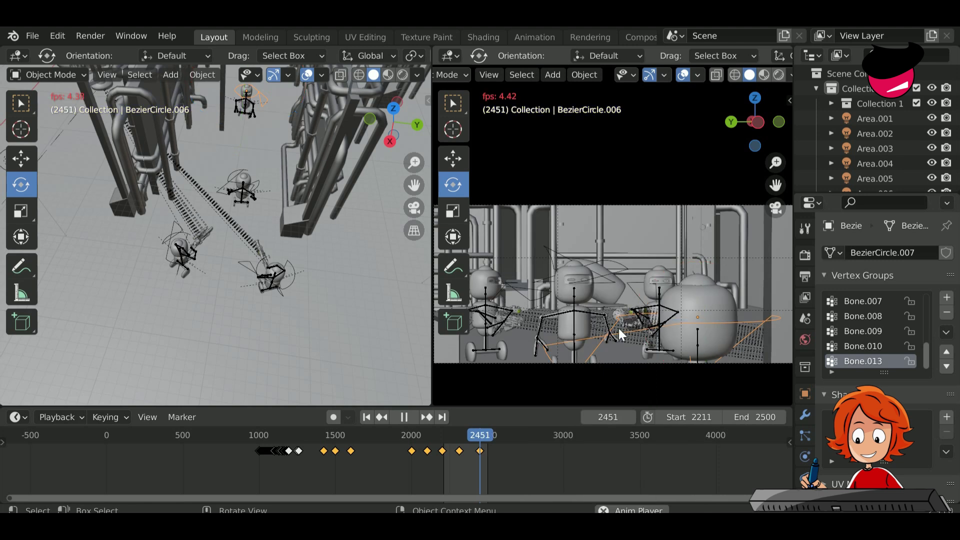
Select the camera and review the animation from the start frame, scrubbing from around frame 2000 to 2330.
key("space")
left_click(550, 364)
left_click(550, 364)
left_click(542, 360)
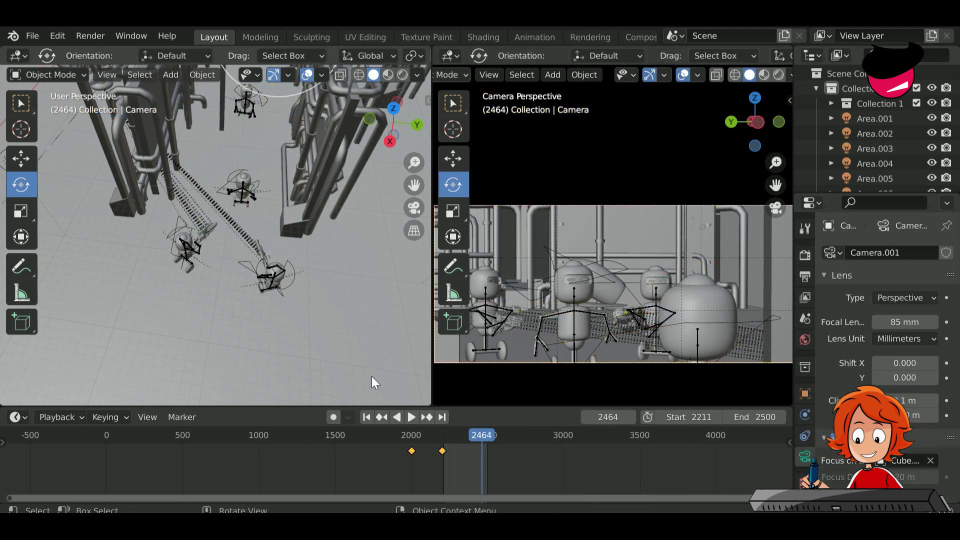
left_click(366, 417)
key("space")
left_click(407, 433)
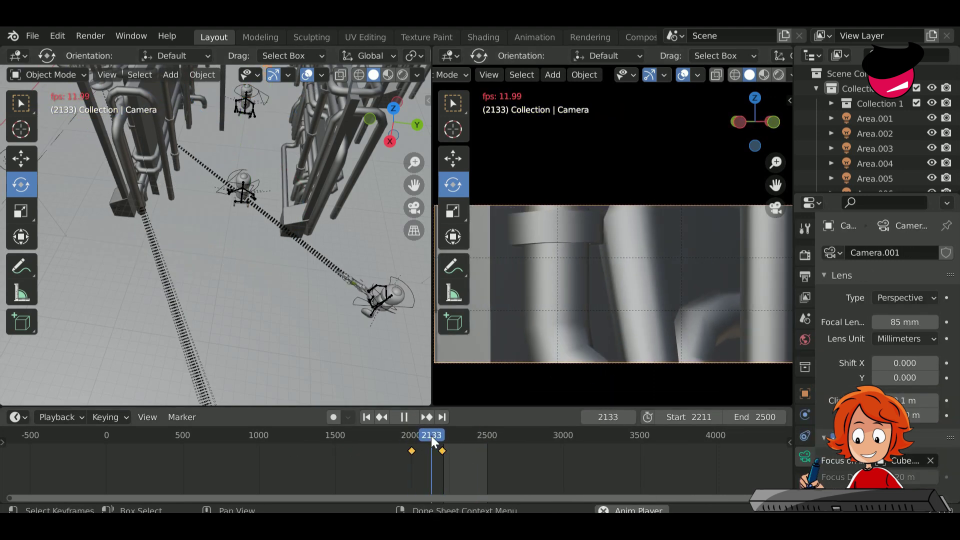
left_click(461, 437)
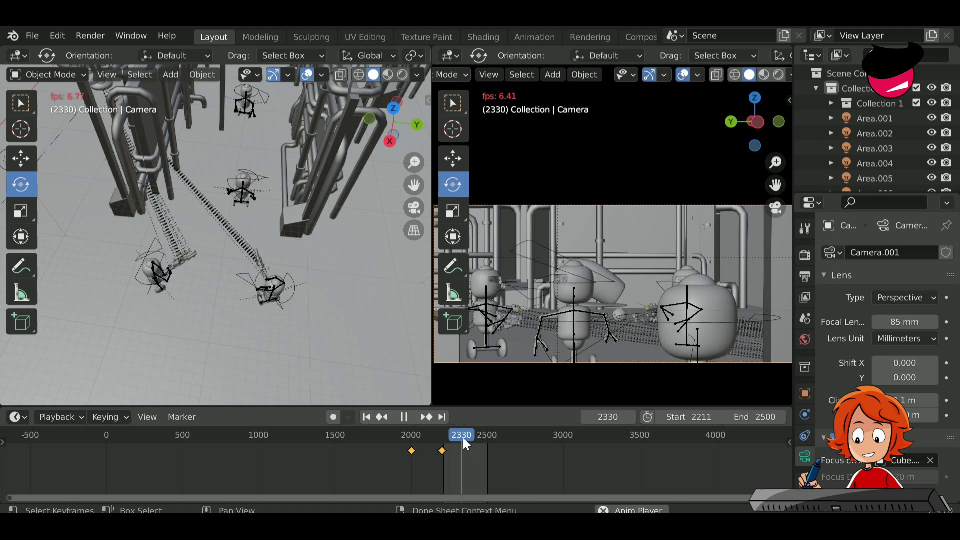
Reframe the camera at frame 2330 with walk navigation and insert a keyframe for it.
key("space")
mouse_move(460, 440)
left_mouse_down()
mouse_move(446, 437)
mouse_move(460, 437)
left_mouse_up()
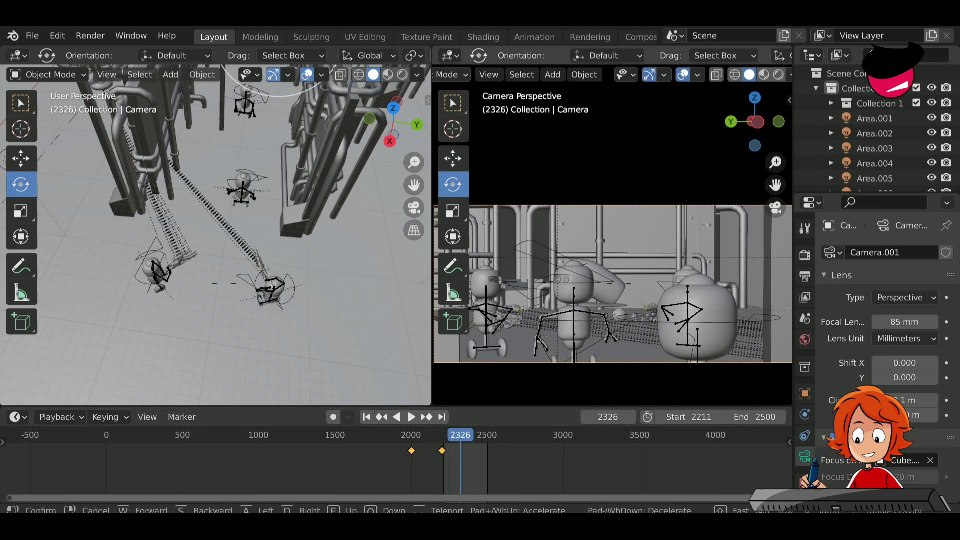
key("space")
key("space")
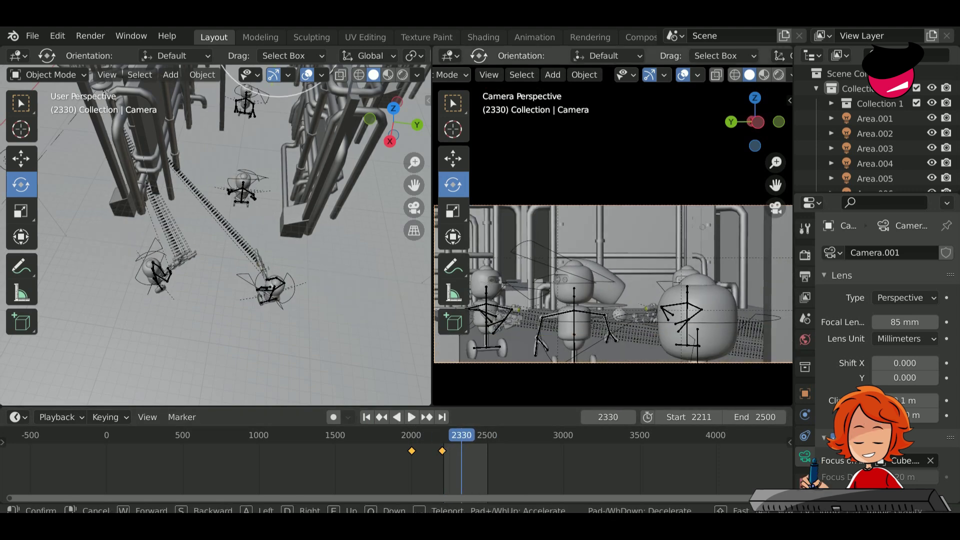
key("i")
left_click(613, 235)
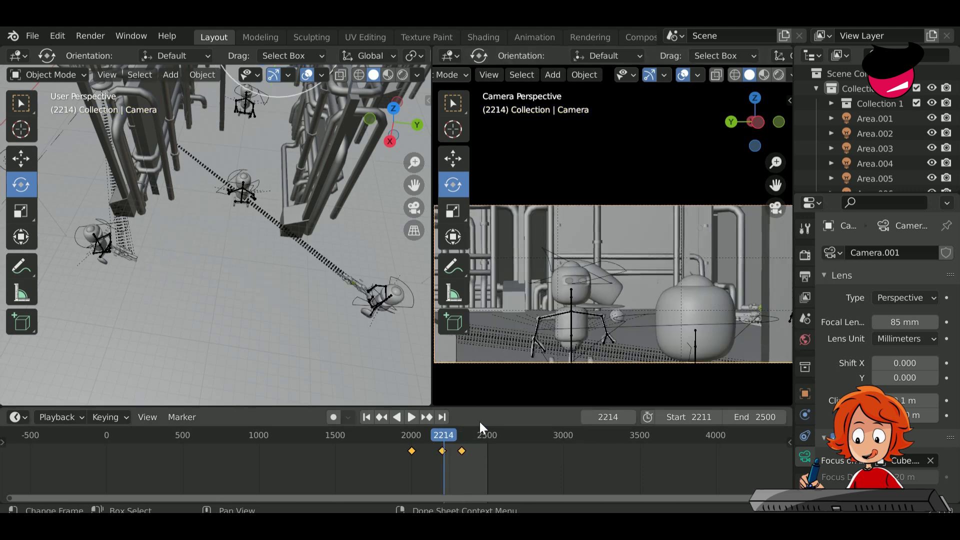
Play the camera move from the start of the shot to around frame 2325.
key("shift+Left")
key("space")
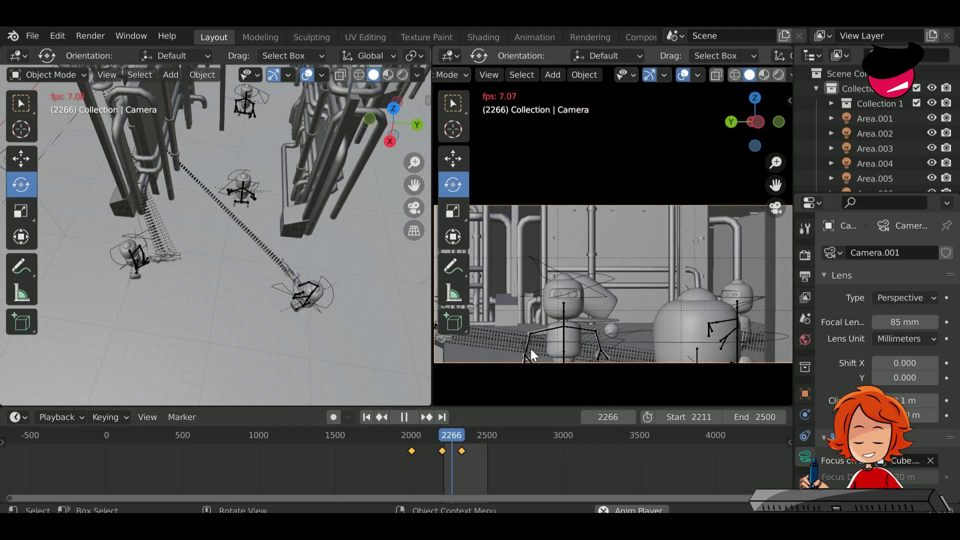
key("space")
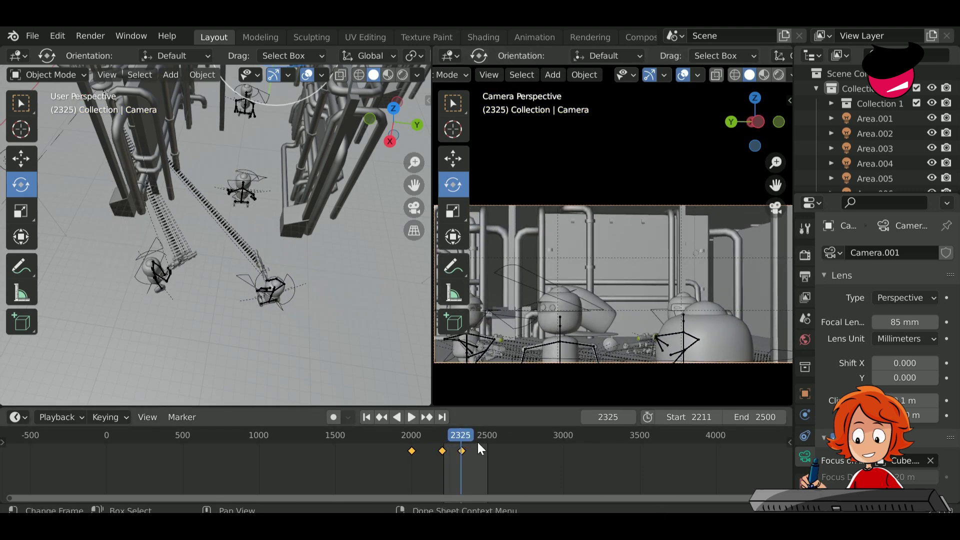
Reframe the camera at frame 2500 with walk navigation and insert a Location, Rotation & Scale keyframe.
key("shift+Right")
key("shift+grave")
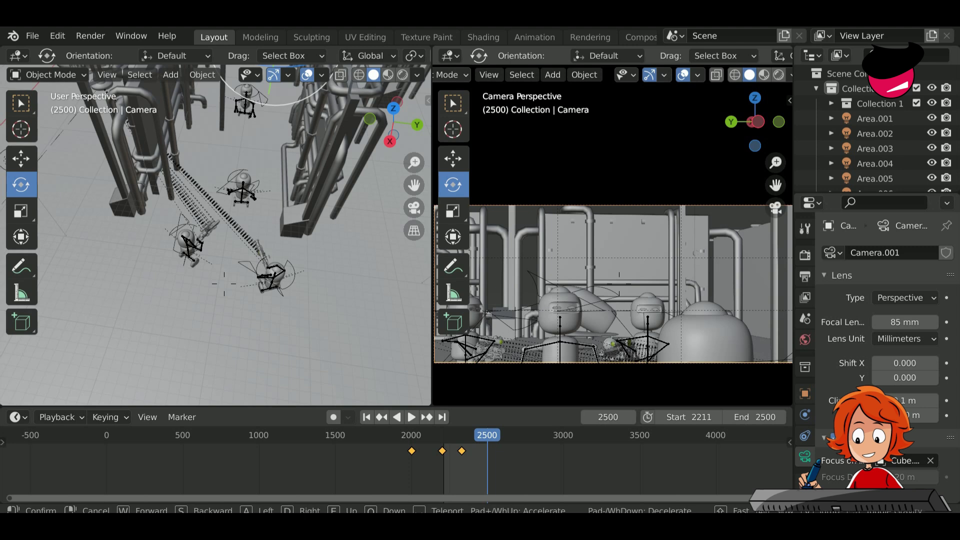
left_click(613, 234)
key("i")
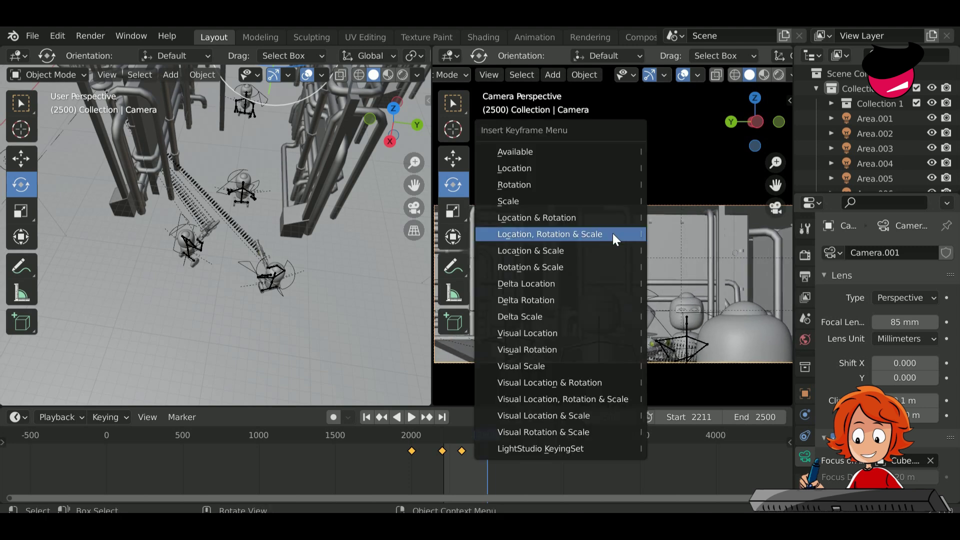
left_click(612, 233)
Preview the camera move and change the interpolation mode of the selected camera keyframes.
key("space")
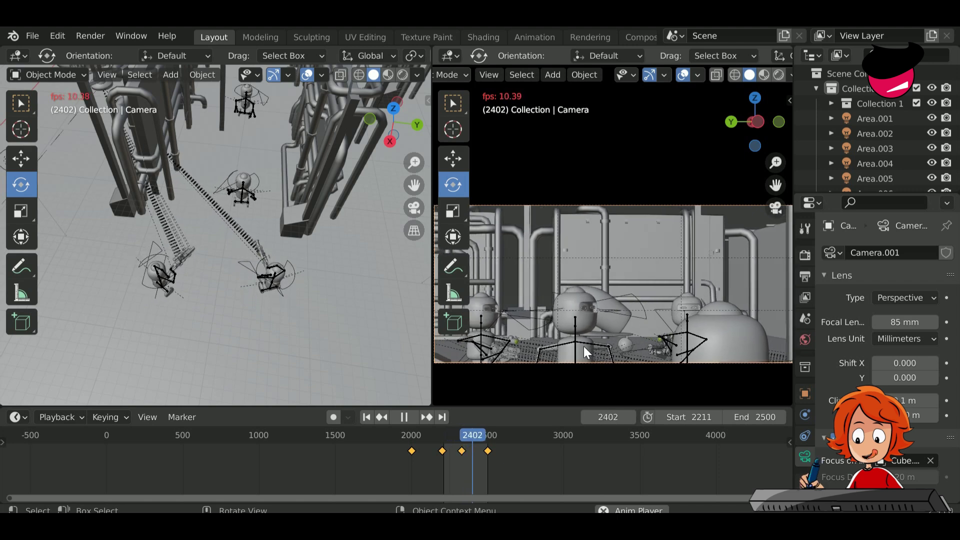
key("space")
right_click(472, 450)
mouse_move(462, 399)
left_click(531, 310)
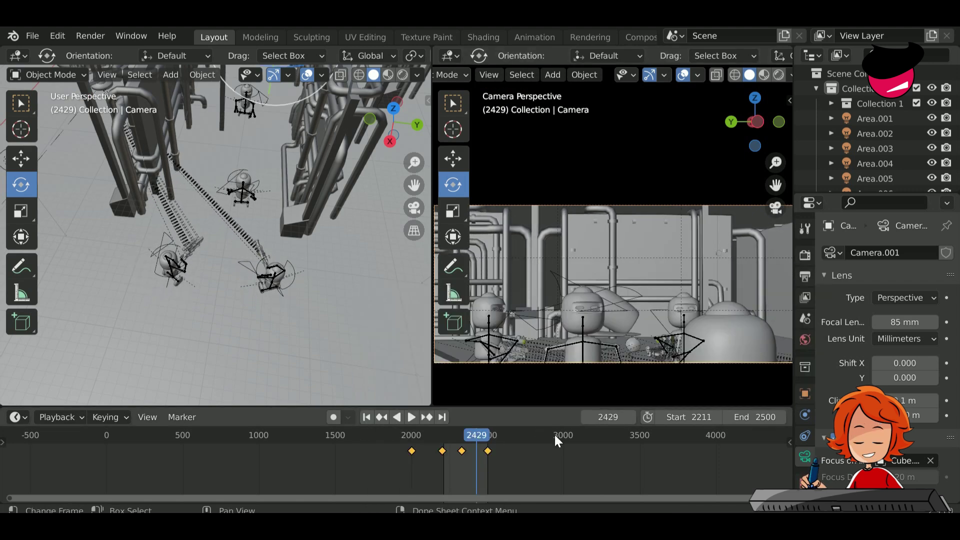
key("space")
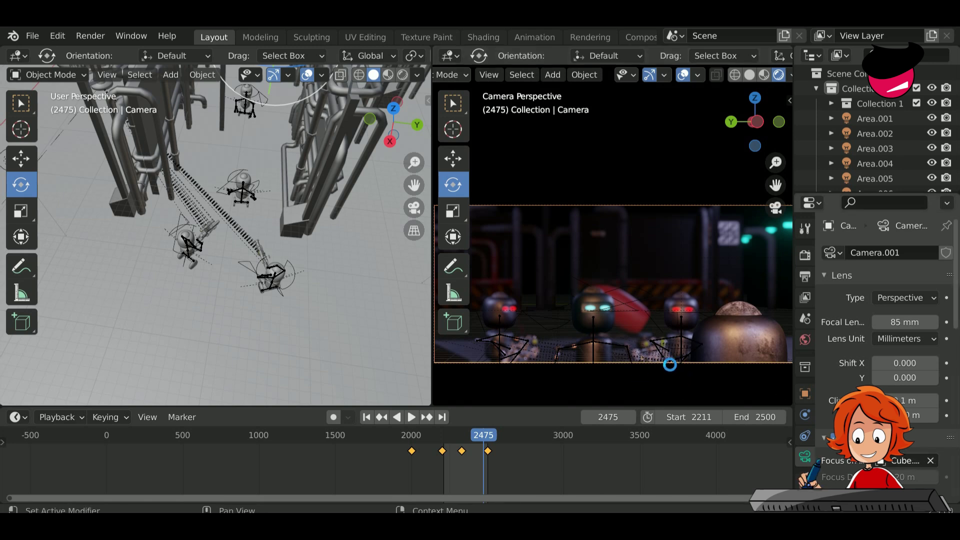
Try an armature as the camera's depth-of-field focus object and compare the focus at frames 2208 and 2484.
key("ctrl+z")
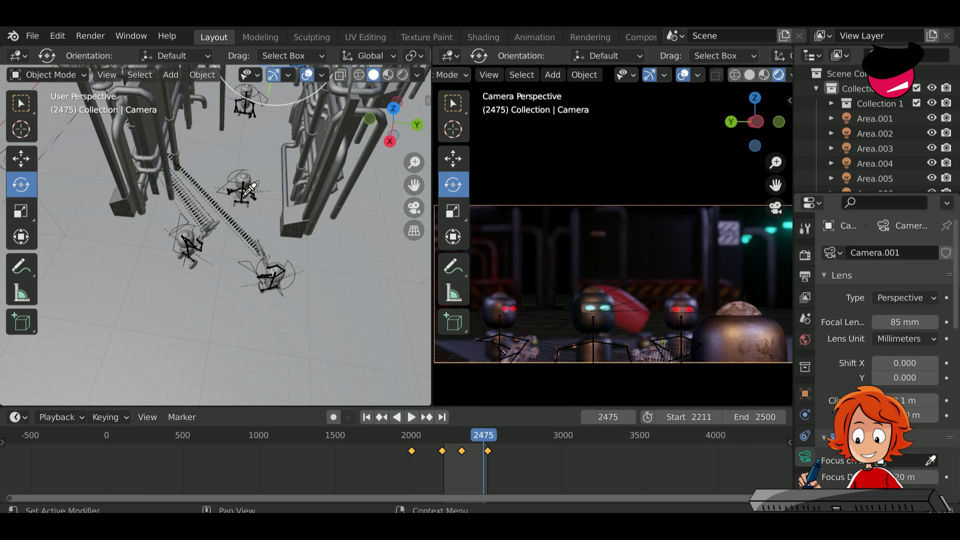
left_click(296, 288)
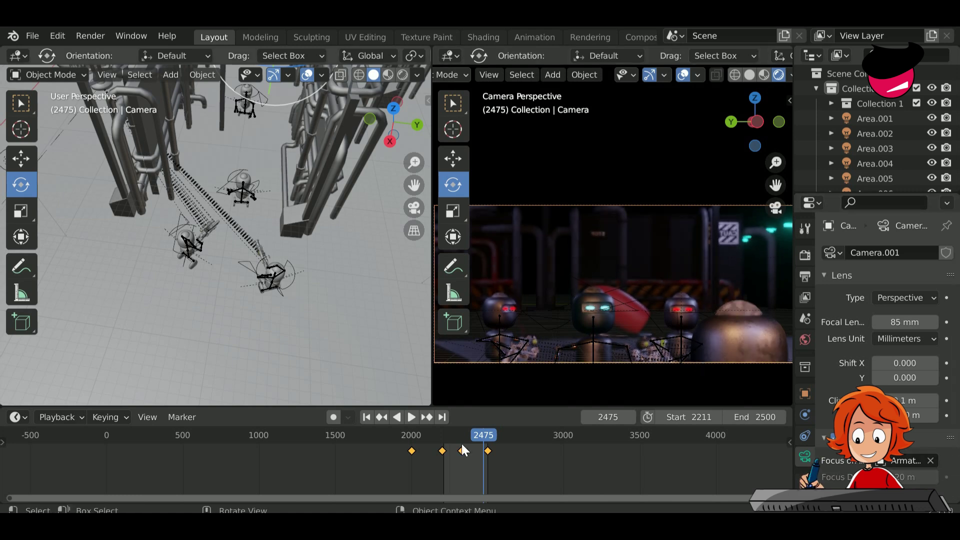
left_click(444, 444)
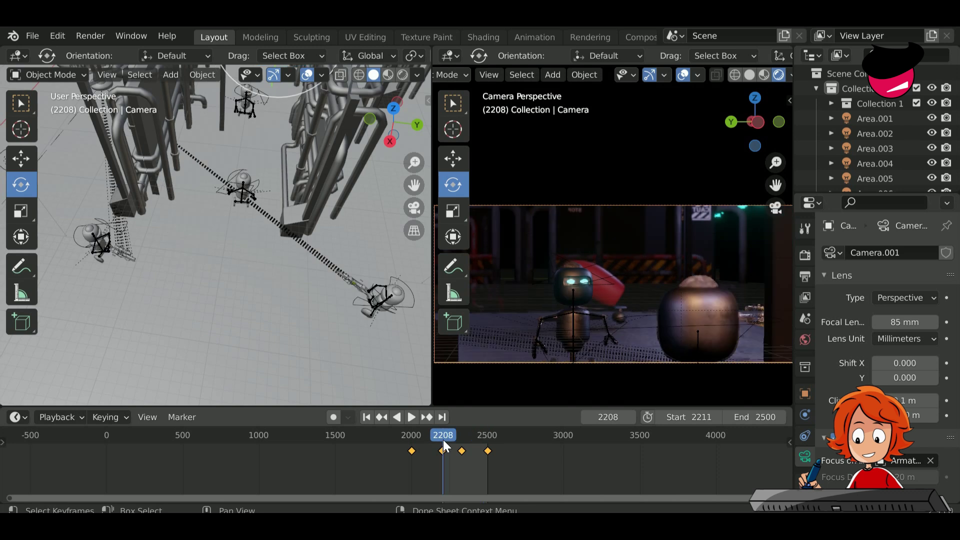
left_click(485, 442)
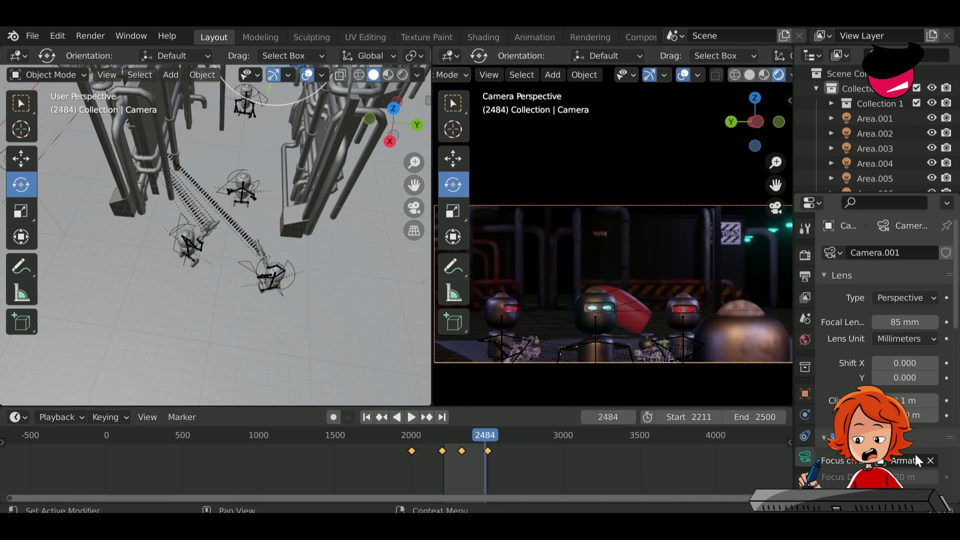
Clear the armature from the camera's depth-of-field focus and pick an object on the middle character instead.
left_click(930, 461)
left_click(931, 460)
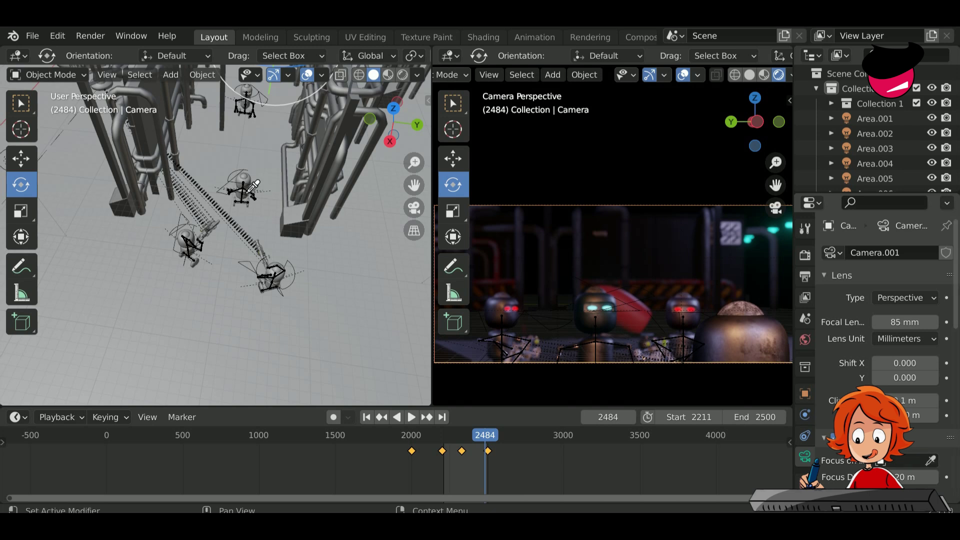
left_click(220, 182)
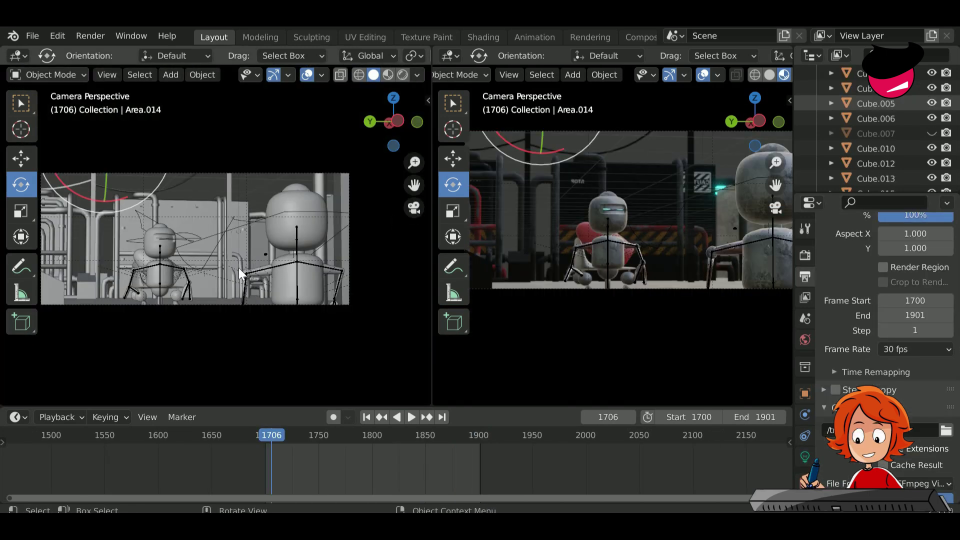
Play the shot from frame 1700 and compare solid, material preview and rendered shading in the camera view.
left_click(366, 417)
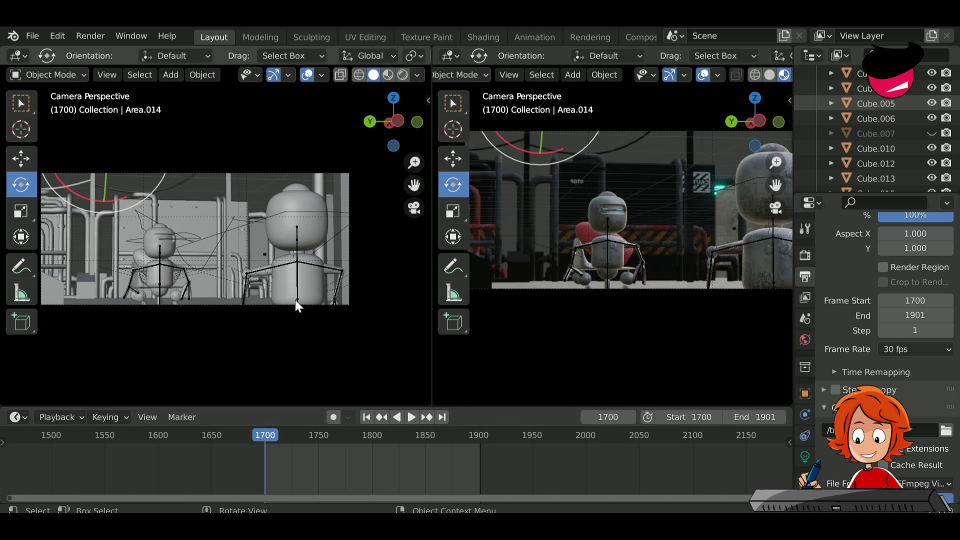
key("space")
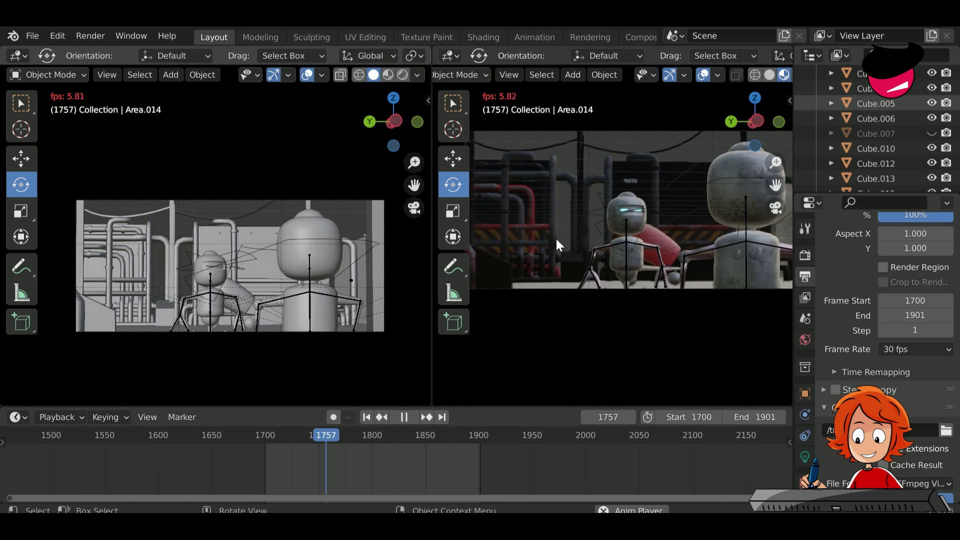
left_click(769, 75)
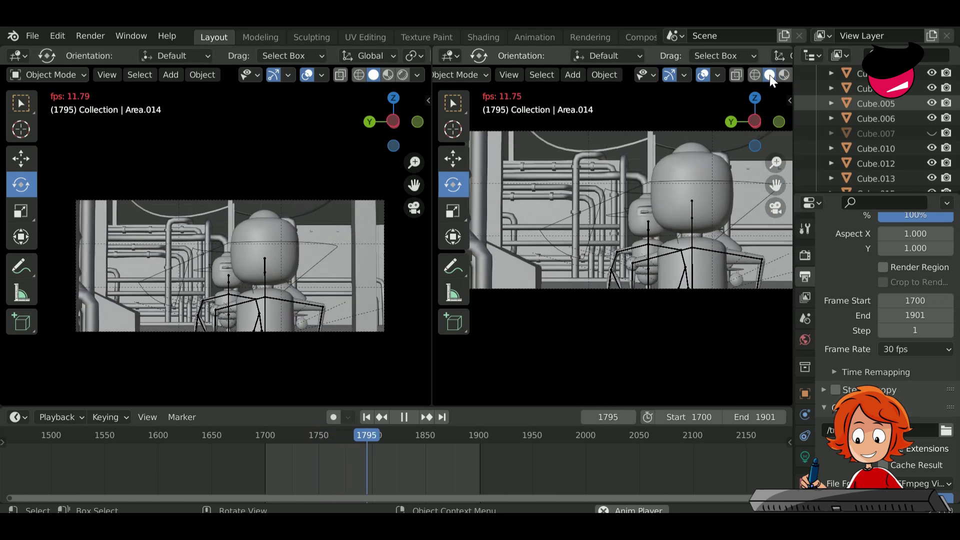
left_click(784, 75)
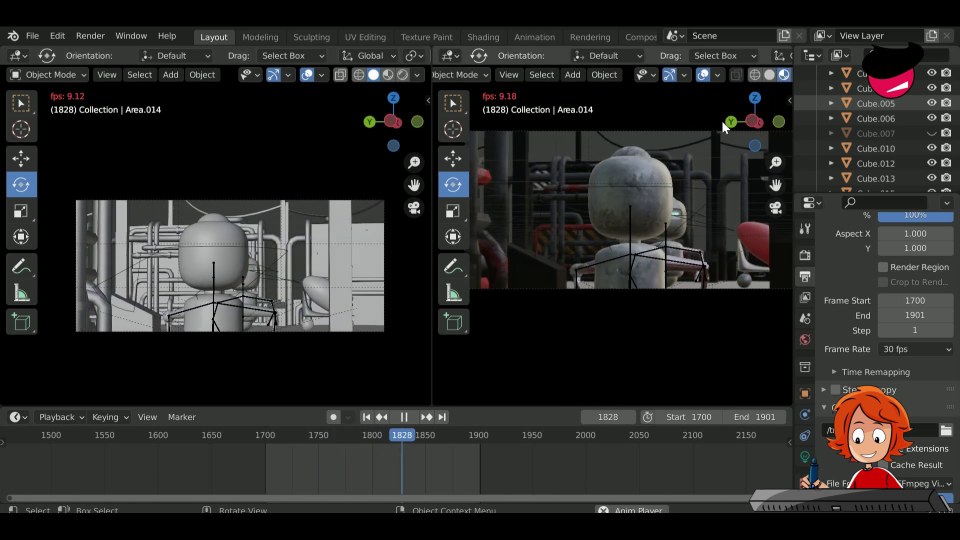
scroll(768, 75, "down", 3)
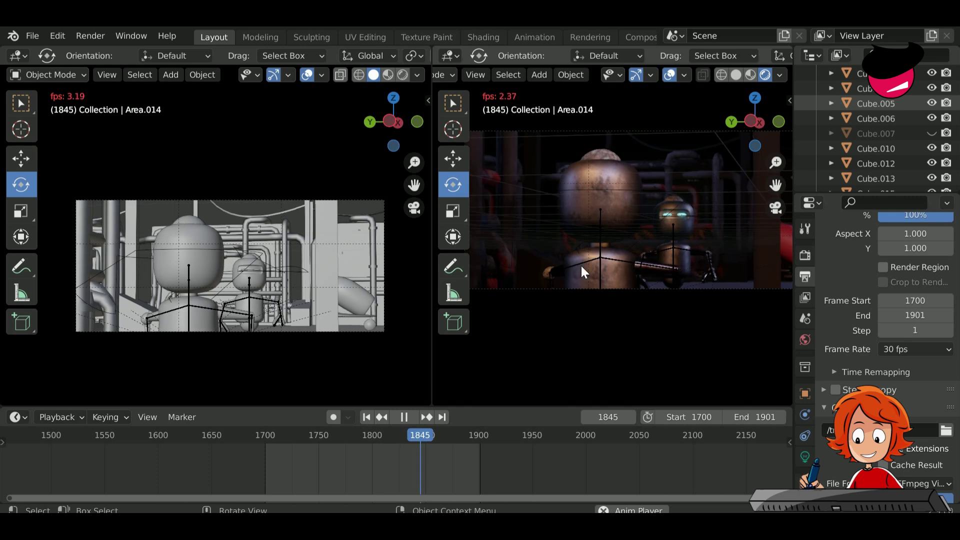
scroll(583, 266, "down", 1)
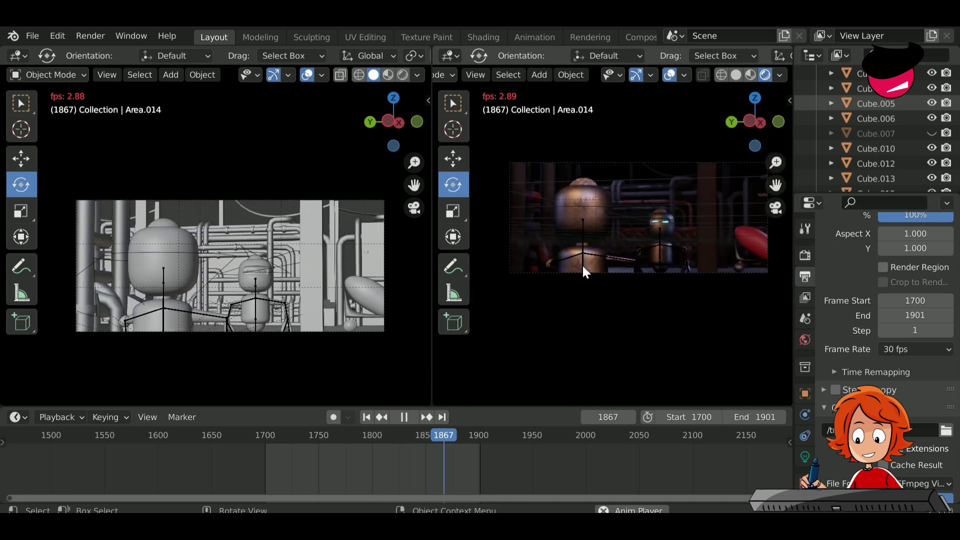
Select the camera and pick the smaller robot in the background as its depth-of-field focus object.
left_click(383, 314)
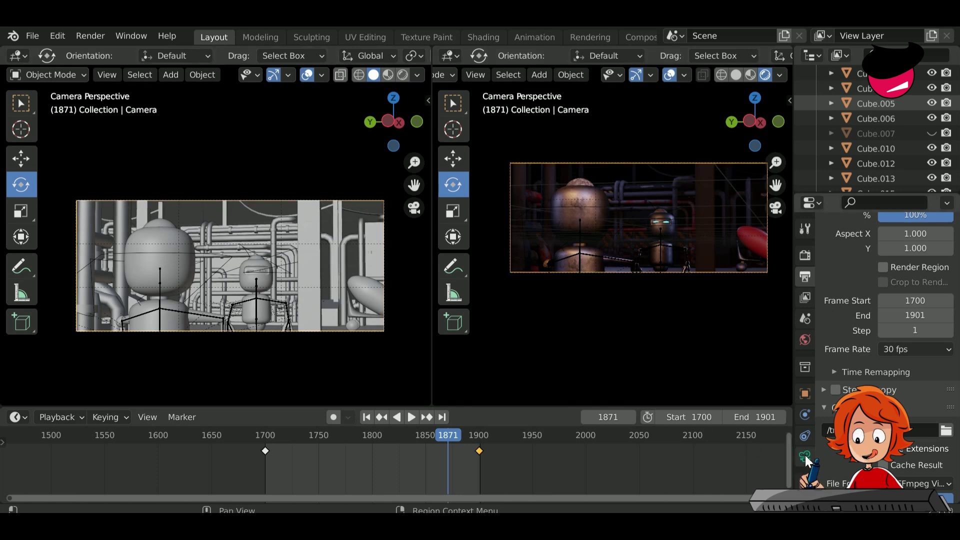
left_click(805, 456)
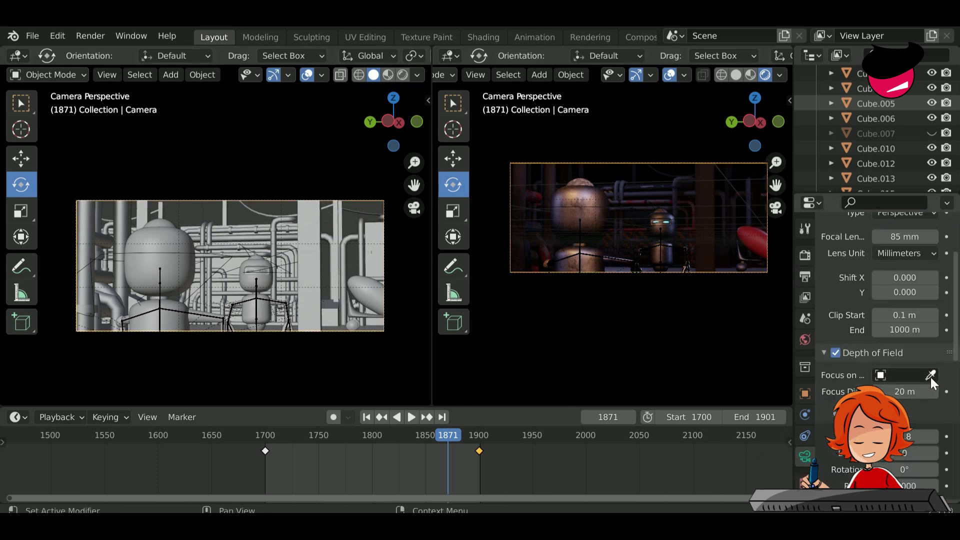
left_click(256, 280)
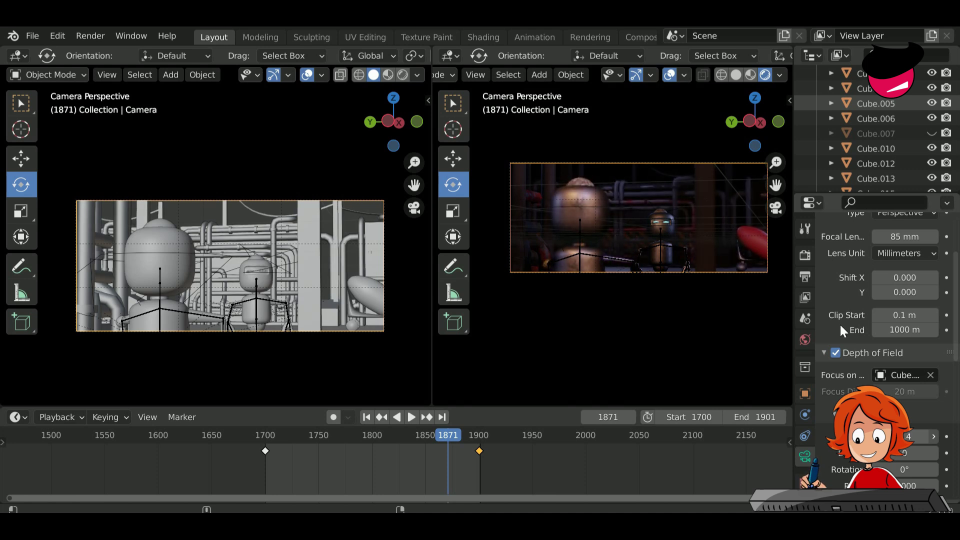
Examine the depth-of-field blur on both robots in the rendered camera view at frame 1871.
scroll(698, 243, "up", 3)
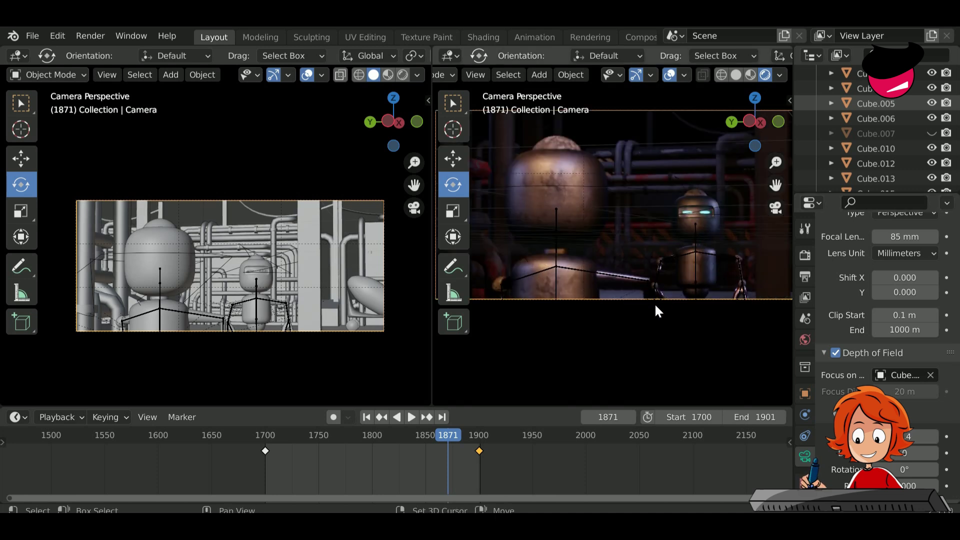
middle_click_drag(655, 302, 554, 334, "shift")
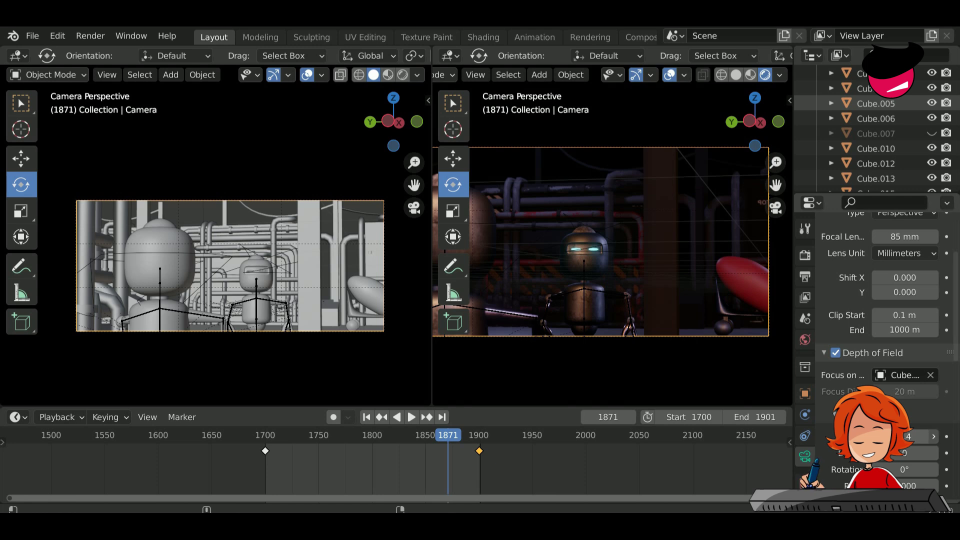
scroll(649, 245, "down", 4)
middle_click_drag(640, 268, 653, 293, "shift")
scroll(638, 289, "up", 2)
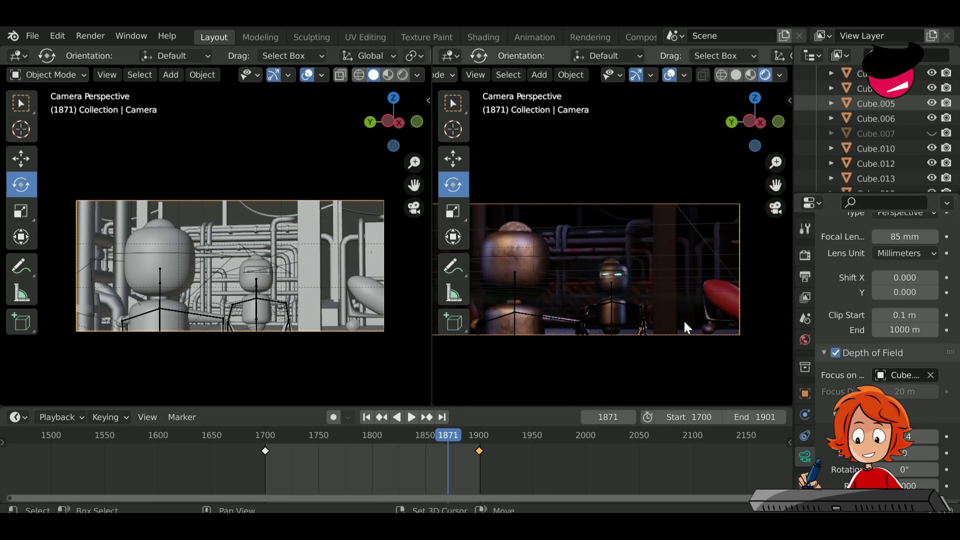
middle_click_drag(685, 325, 718, 332, "shift")
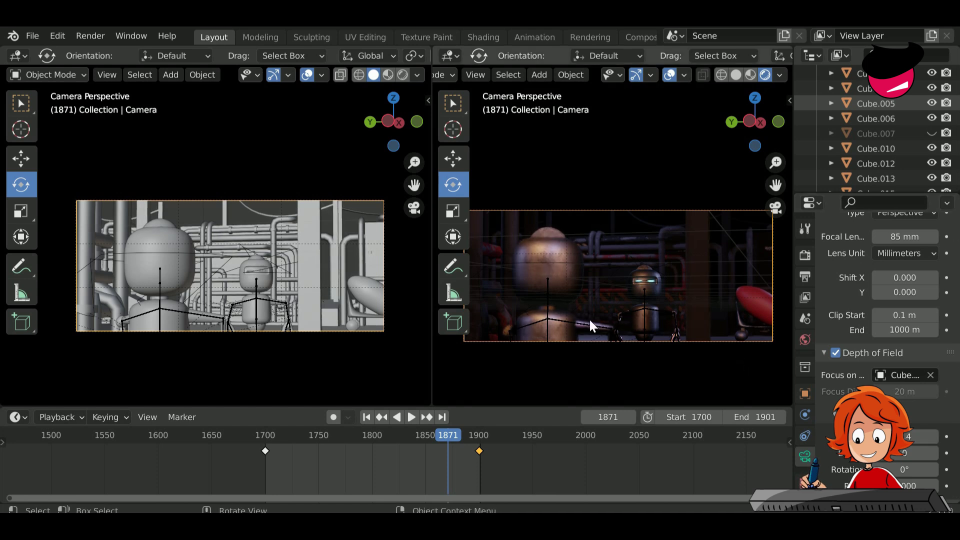
scroll(495, 248, "up", 4)
scroll(503, 256, "down", 5)
scroll(703, 326, "up", 1)
scroll(849, 310, "up", 2)
scroll(700, 345, "up", 2)
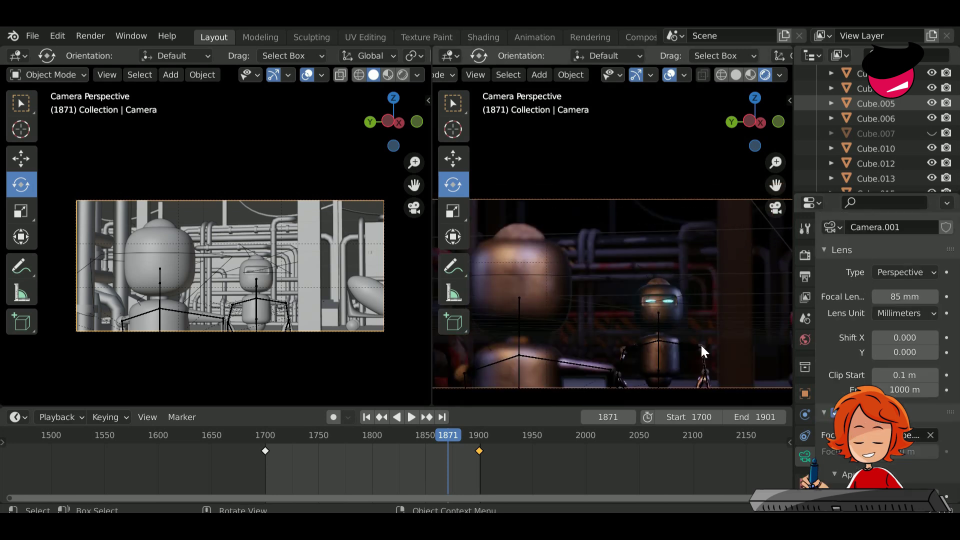
scroll(693, 342, "down", 2)
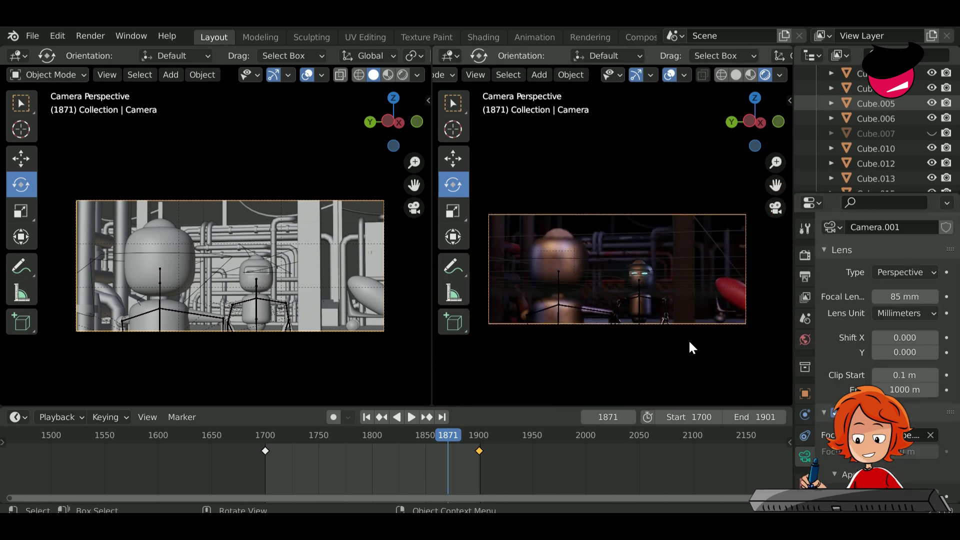
Play the shot up to frame 1879 and set the camera's depth-of-field F-stop to 0.8.
key("space")
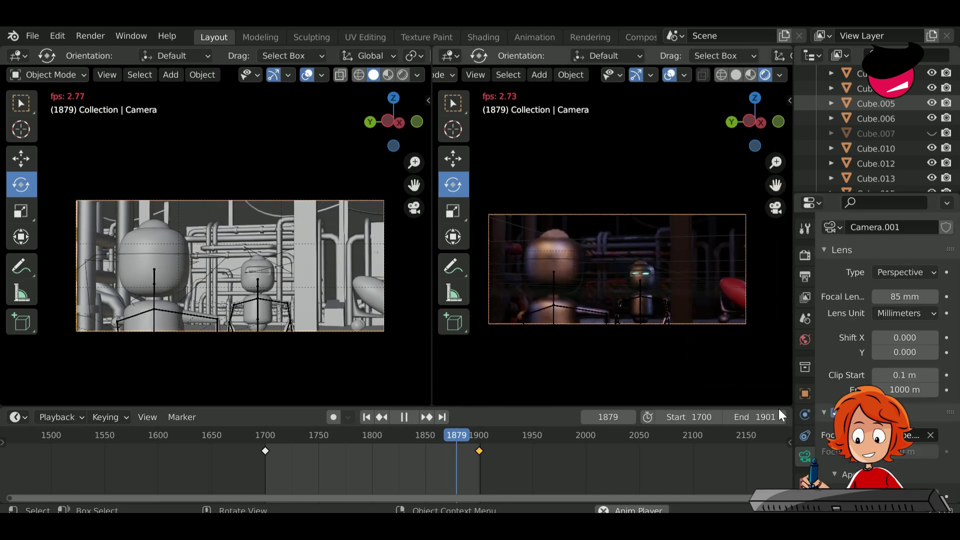
key("space")
scroll(908, 486, "down", 1)
scroll(922, 475, "down", 1)
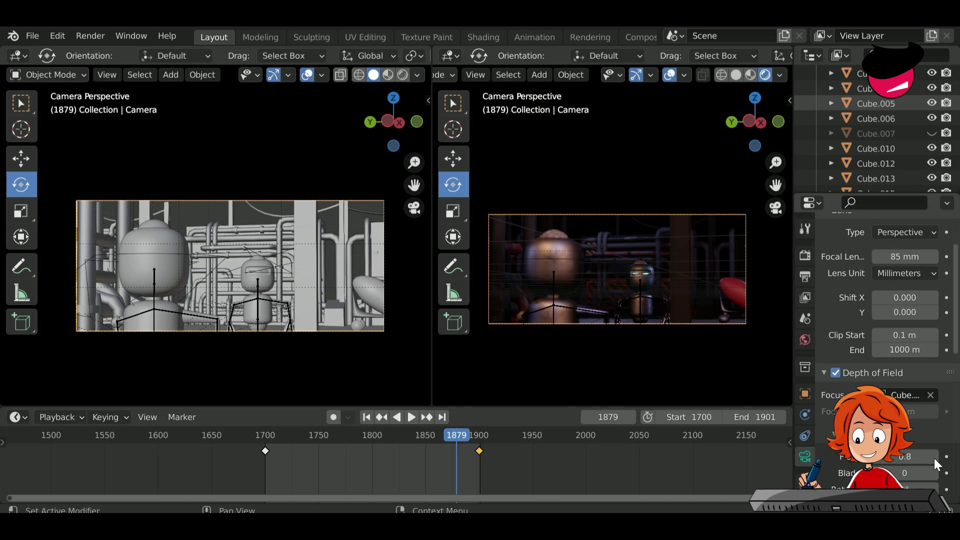
key("space")
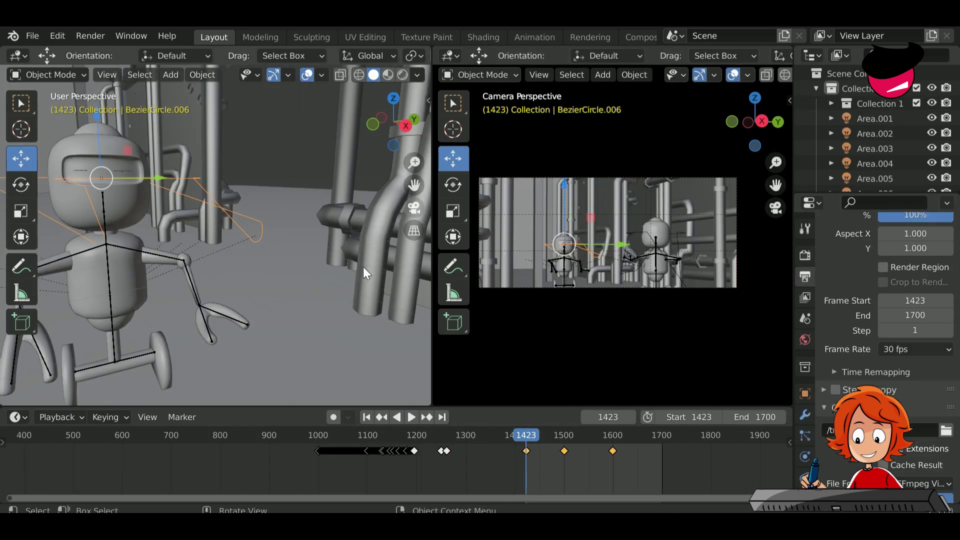
Select BezierCircle.002 around the larger character's head and insert a keyframe for it at frame 1423.
scroll(254, 280, "up", 4)
left_click(178, 255)
key("i")
left_click(291, 270)
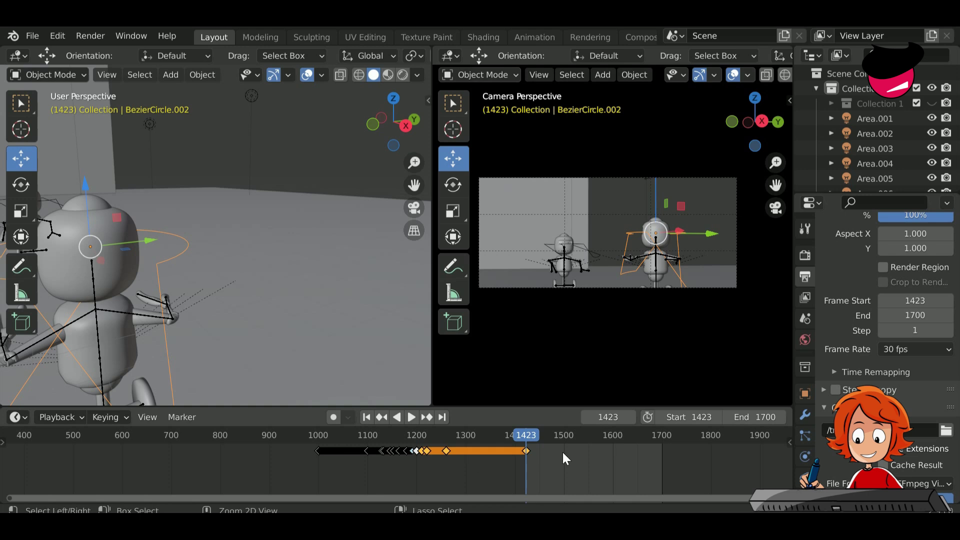
Undo the last keyframe, rotate BezierCircle.002 about the global Z axis and key it at frame 1423.
key("ctrl+z")
scroll(247, 292, "down", 4)
middle_click_drag(248, 292, 231, 273)
key("r")
key("z")
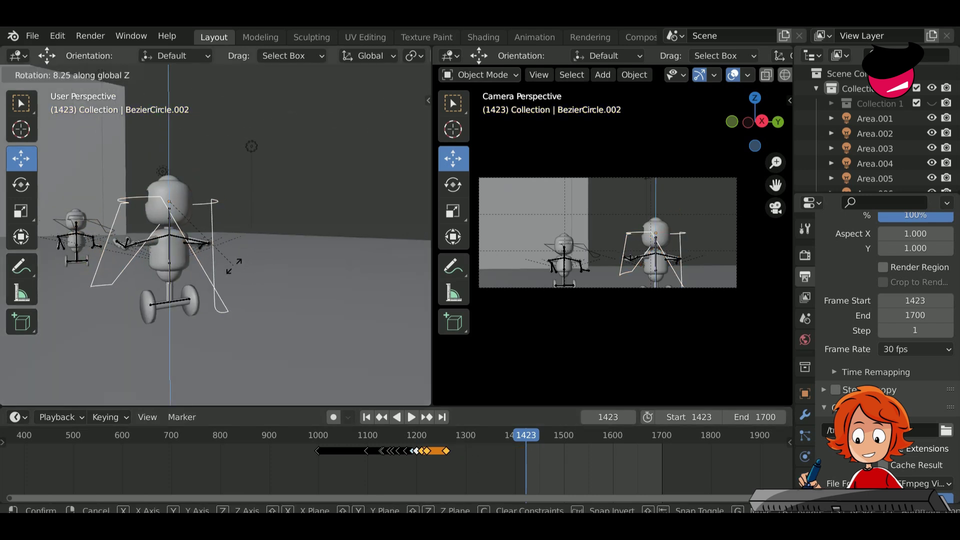
left_click(240, 254)
key("i")
left_click(251, 249)
Rotate BezierCircle.002 around the larger robot's head further at frame 1499 and insert a keyframe.
left_click(563, 437)
key("r")
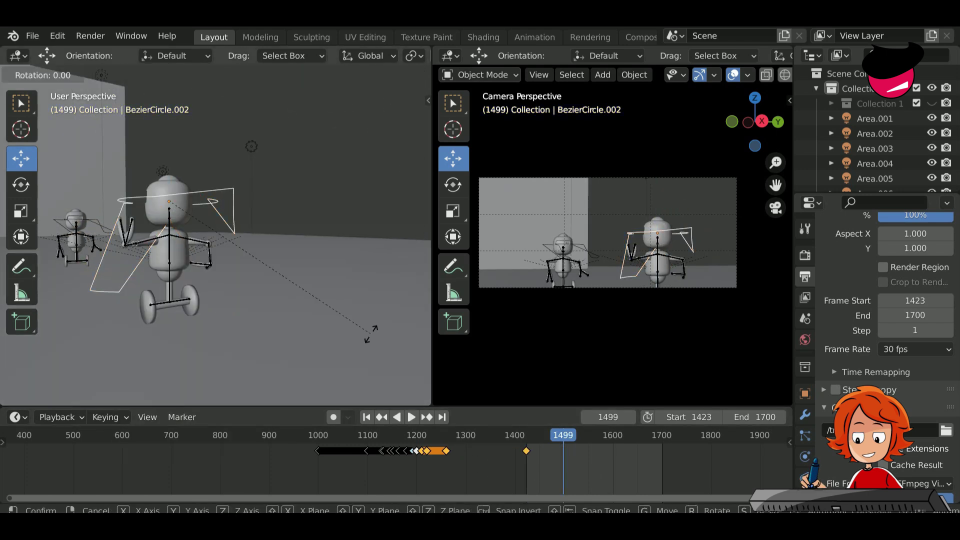
left_click(405, 294)
key("i")
left_click(380, 279)
Rotate BezierCircle.002 again at frame 1603 and insert a keyframe for it.
left_click(614, 436)
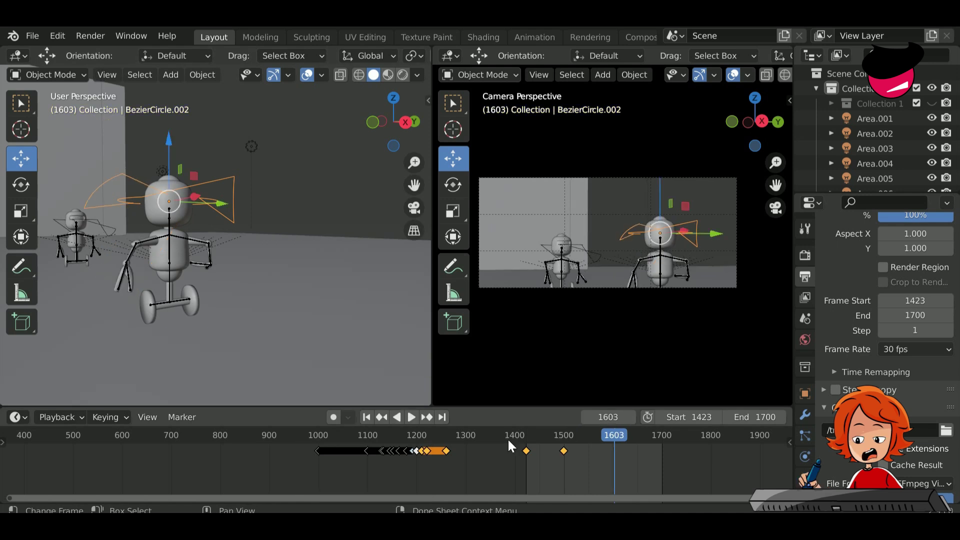
key("r")
left_click(296, 270)
middle_click_drag(290, 283, 287, 324)
scroll(287, 324, "up", 4)
scroll(287, 324, "up", 2)
key("i")
left_click(312, 288)
Rotate BezierCircle.002 at the shot's last frame, 1700, and insert a keyframe.
left_click(442, 417)
key("r")
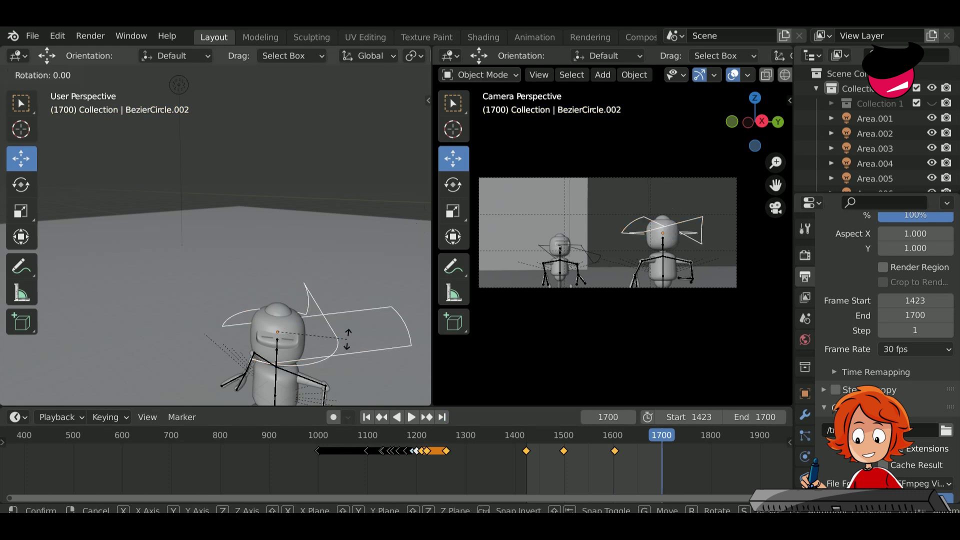
left_click(344, 355)
key("i")
left_click(344, 355)
Set the interpolation of BezierCircle.002's keyframes to Linear and play the shot up to frame 1539.
right_click(587, 464)
mouse_move(586, 400)
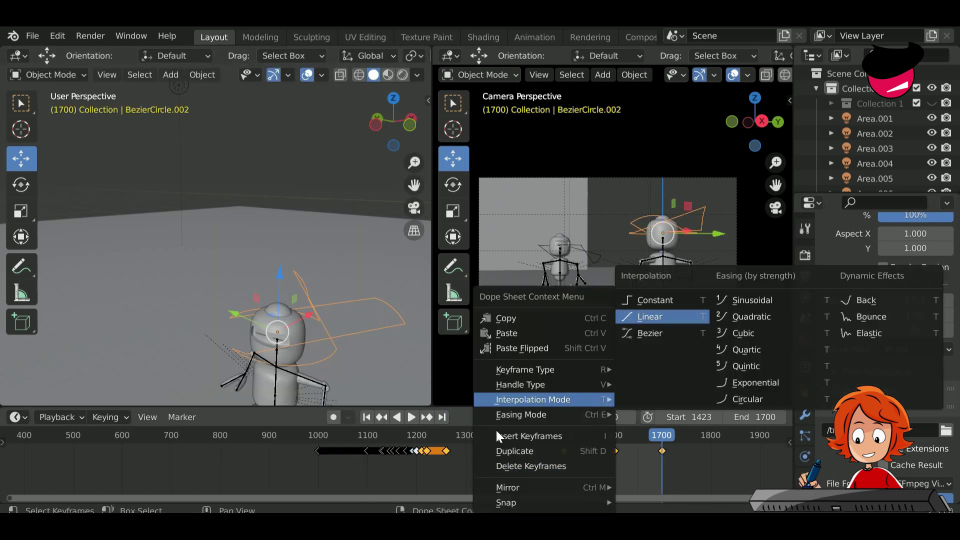
left_click(652, 317)
key("space")
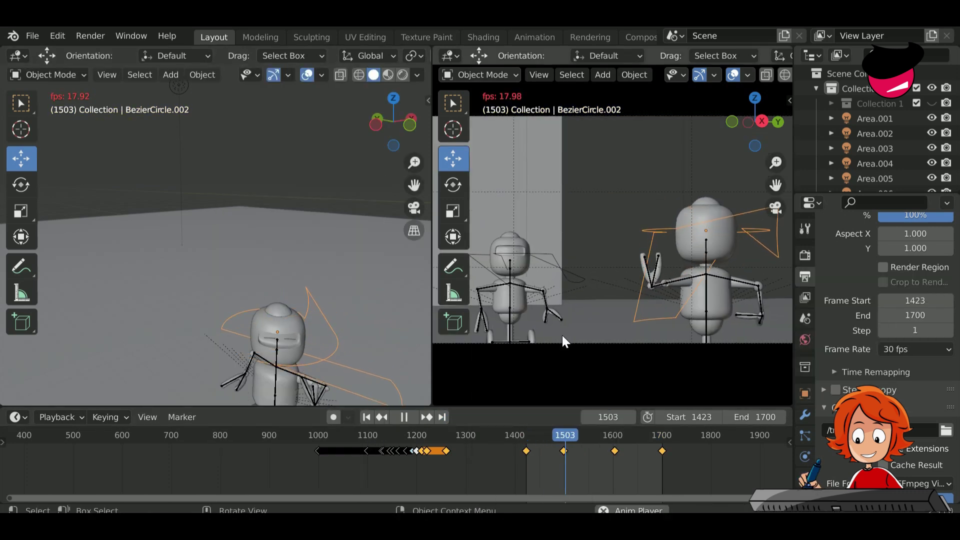
key("space")
Select Circle.008, the smaller robot's eyes, and return to the shot's first frame, 1423.
middle_click_drag(225, 348, 95, 339)
middle_click_drag(162, 336, 350, 313, "shift")
scroll(158, 317, "up", 1)
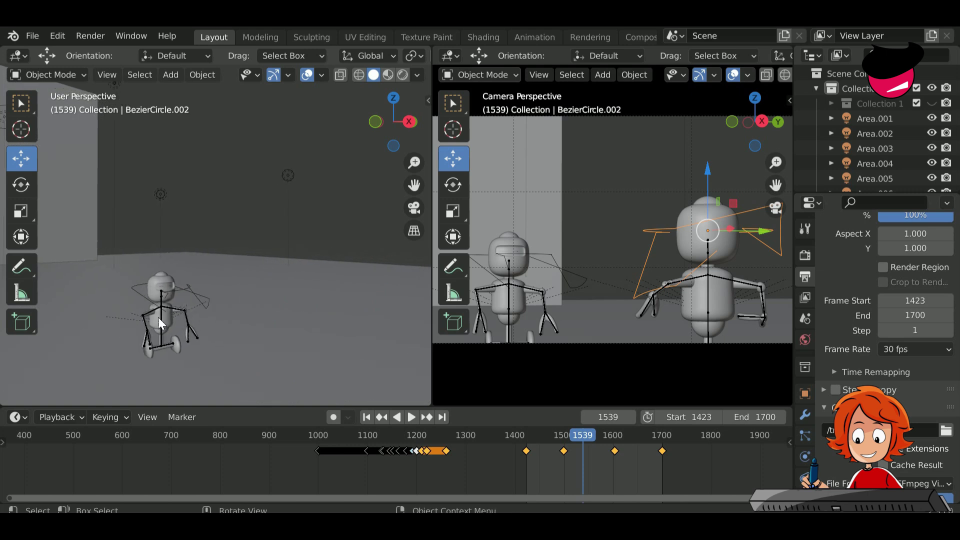
scroll(158, 317, "up", 2)
left_click(129, 314)
scroll(376, 469, "up", 20)
scroll(527, 470, "down", 6)
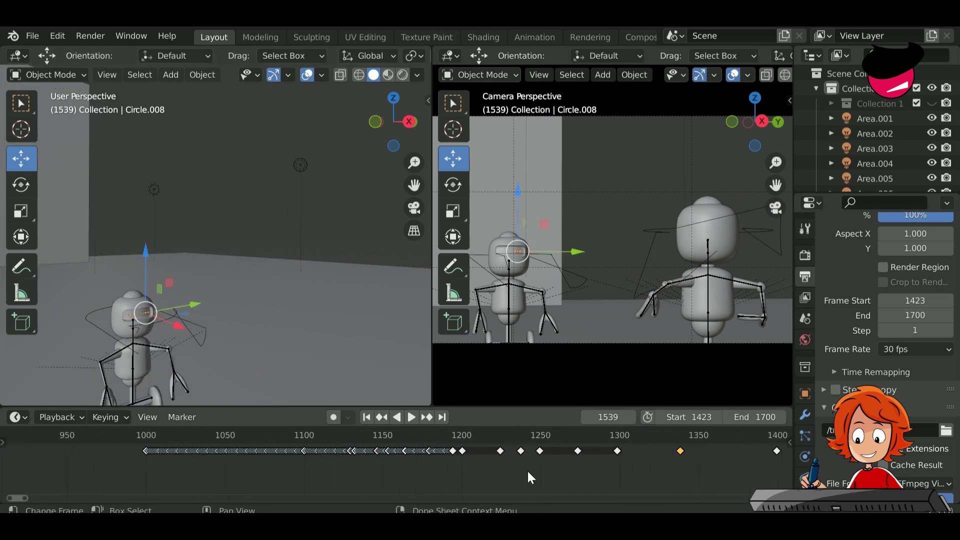
scroll(527, 470, "down", 3)
key("shift+Left")
key("space")
key("Escape")
middle_click_drag(650, 472, 204, 500)
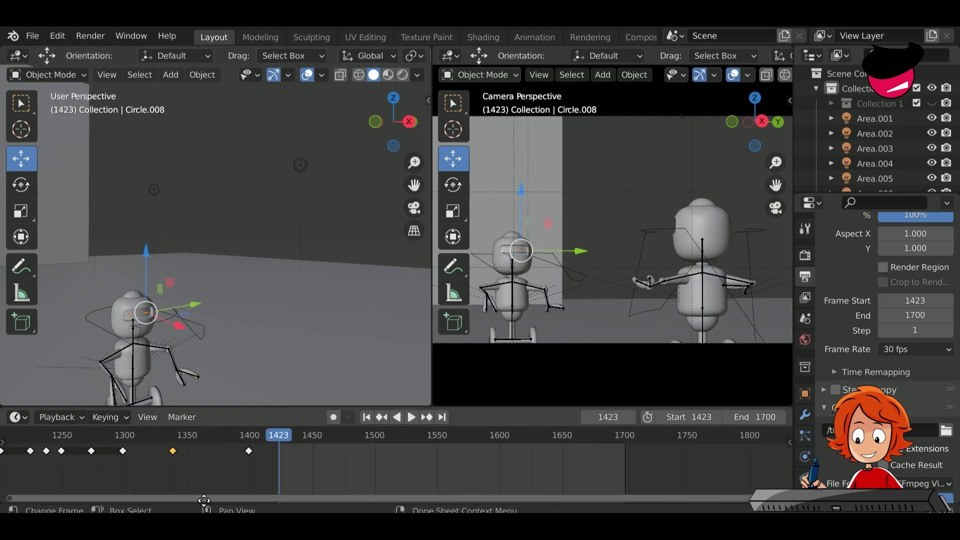
Scale the smaller robot's eyes, Circle.008, and insert a keyframe at frame 1423.
scroll(204, 500, "up", 2)
middle_click_drag(157, 325, 188, 255)
key("s")
left_click(207, 200)
key("i")
left_click(277, 238)
Scale the smaller robot's eyes along Z at frame 1500 and insert a keyframe.
left_click(334, 436)
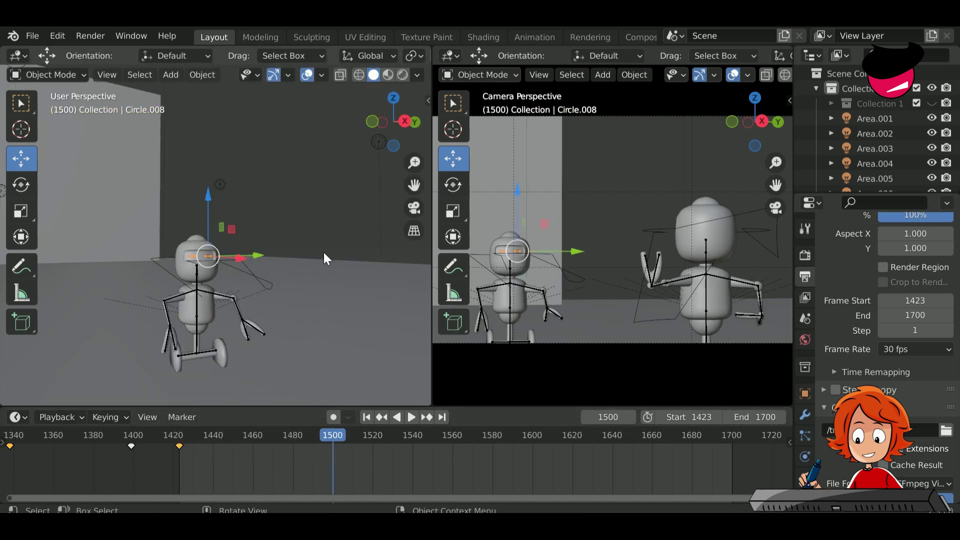
key("s")
key("z")
left_click(274, 215)
key("i")
left_click(275, 215)
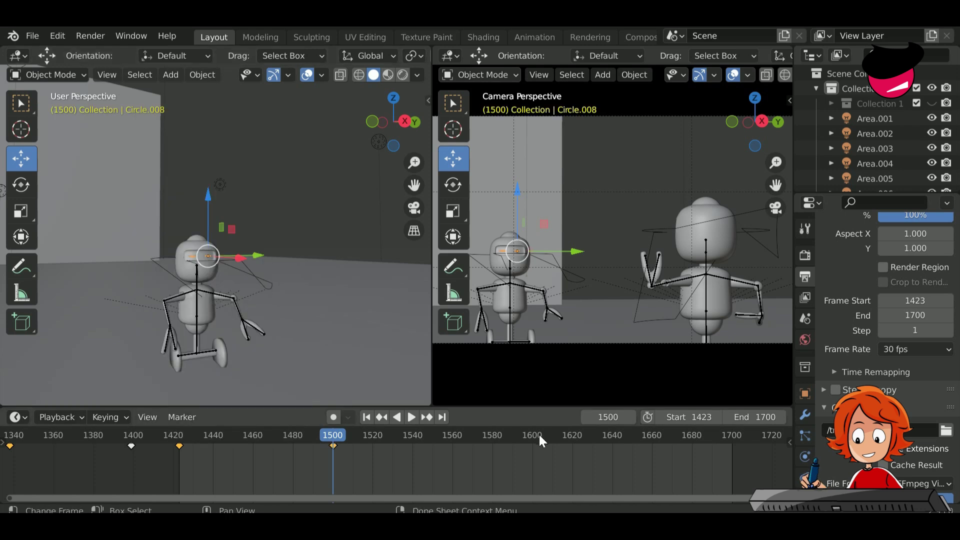
Scale the smaller robot's eyes at frame 1600 and insert a keyframe.
left_click(532, 435)
key("s")
left_click(409, 242)
key("i")
left_click(409, 243)
Scale the smaller robot's eyes along Z at the last frame, 1700, and insert a keyframe.
left_click(442, 417)
key("s")
key("z")
left_click(332, 233)
key("i")
left_click(332, 233)
Play back the shot and review both robots' head and eye animation in the camera view.
right_click(383, 440)
key("Escape")
key("space")
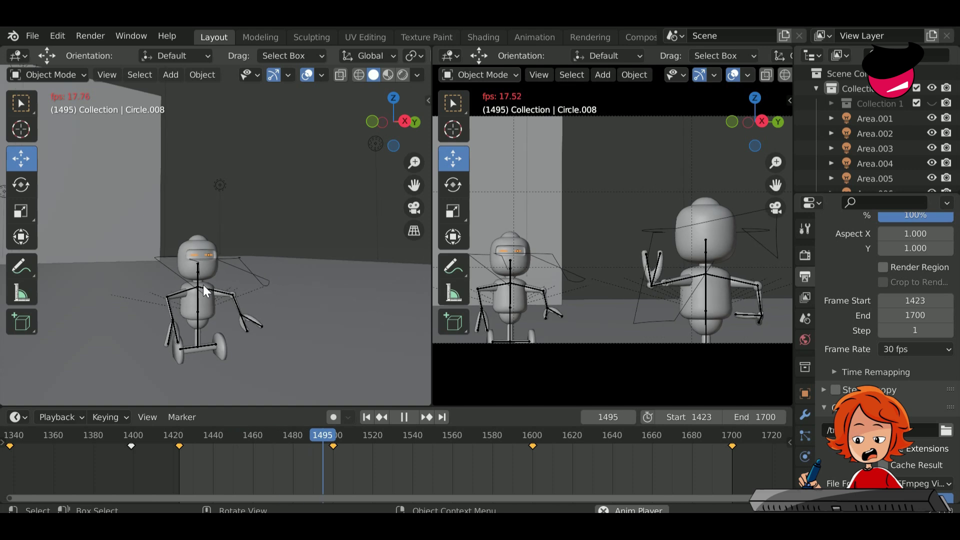
scroll(250, 275, "down", 4)
middle_click_drag(250, 275, 167, 248)
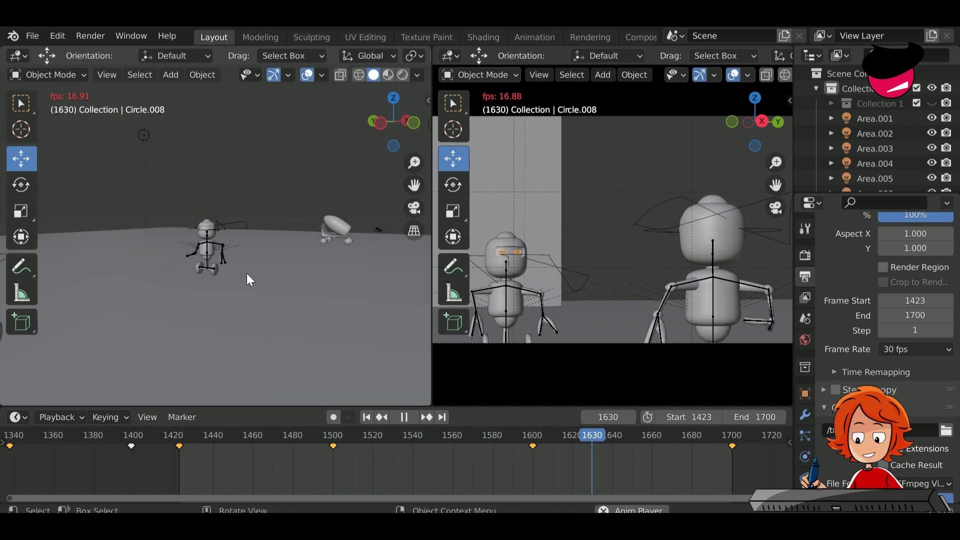
left_click(410, 207)
left_click(413, 207)
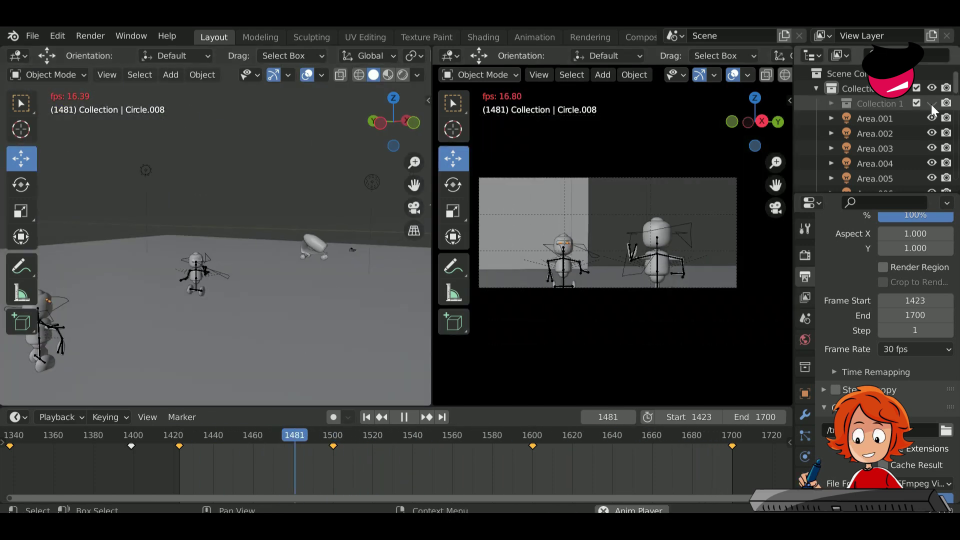
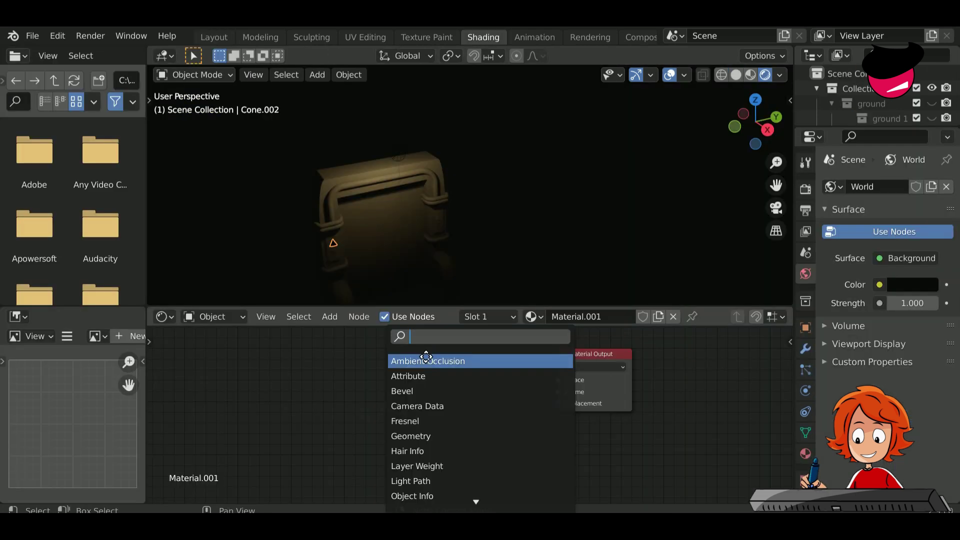
left_click(418, 360)
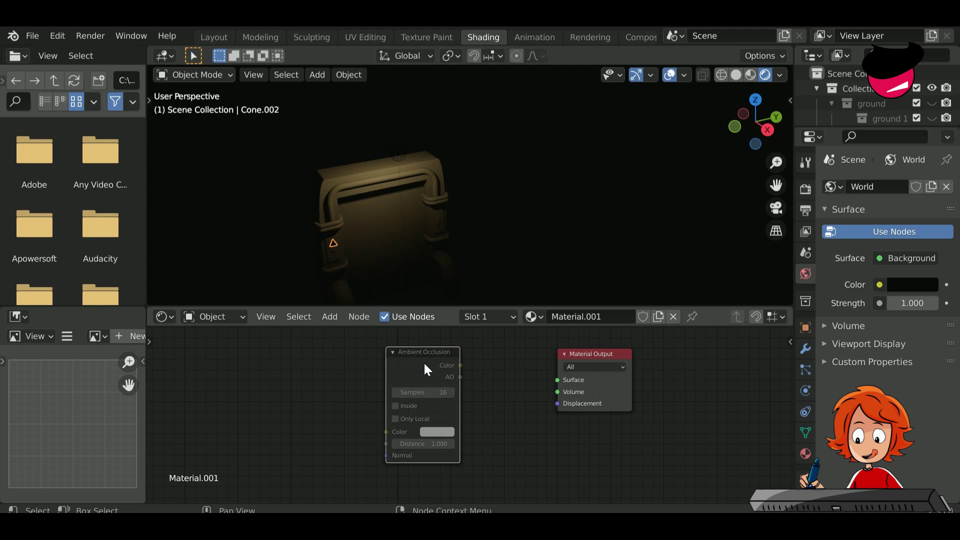
key("x")
key("shift+a")
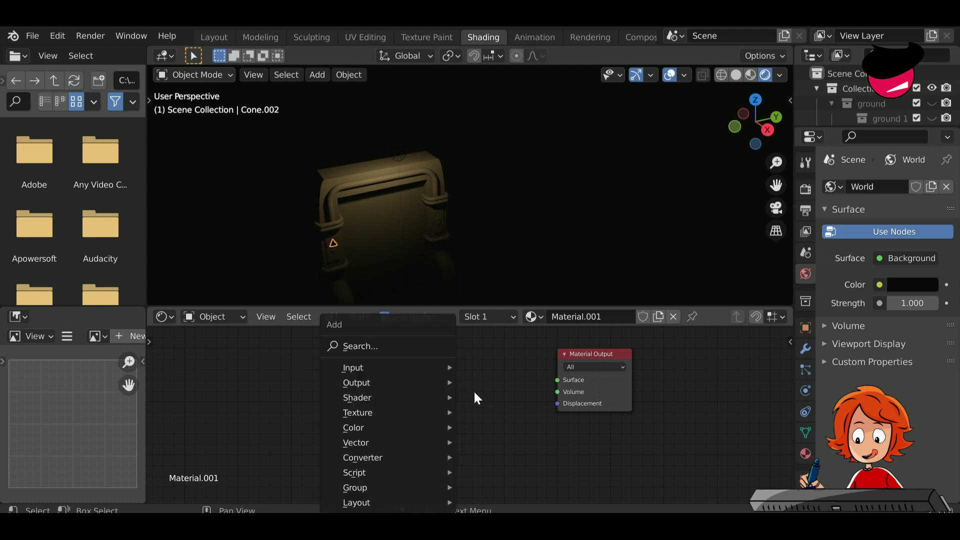
left_click(373, 350)
left_click(373, 357)
left_click(375, 385)
key("x")
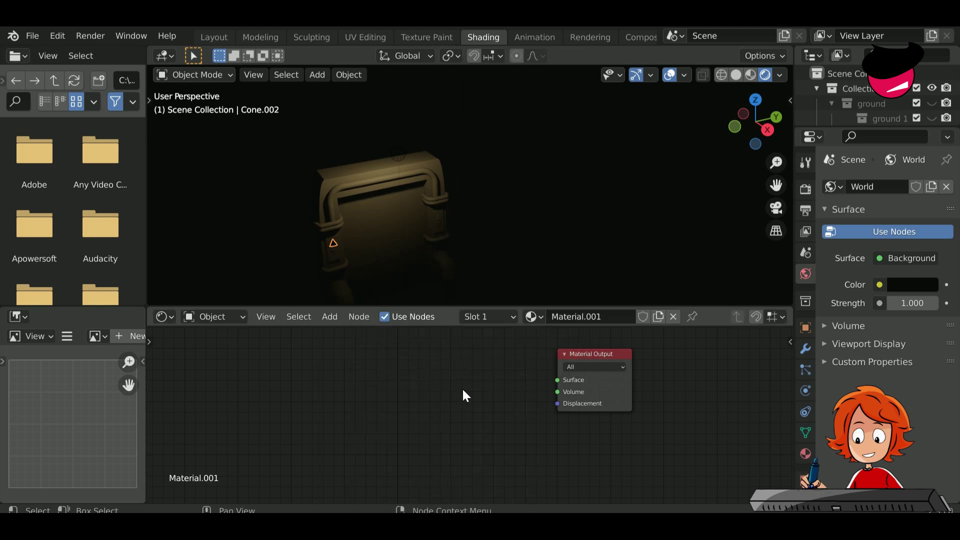
Add a red Emission node with strength 5 to Material.001 and connect it to the Material Output's Surface.
key("shift+a")
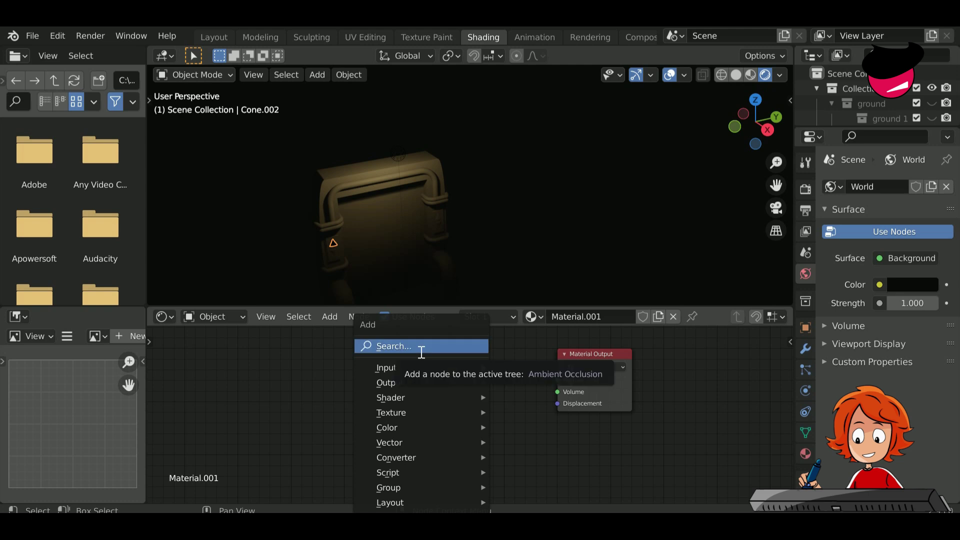
left_click(422, 350)
type("m")
key("Return")
left_click(487, 368)
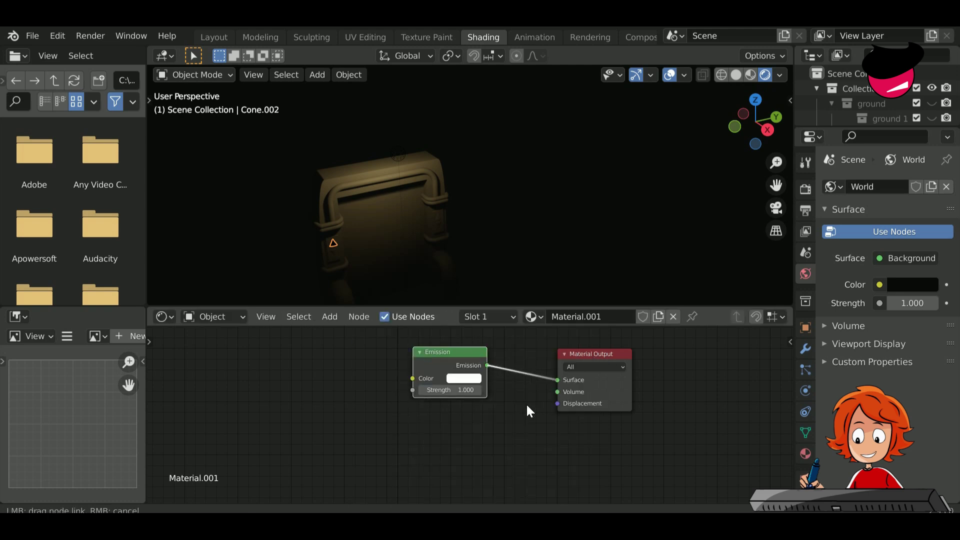
type("5")
key("Return")
left_click(469, 379)
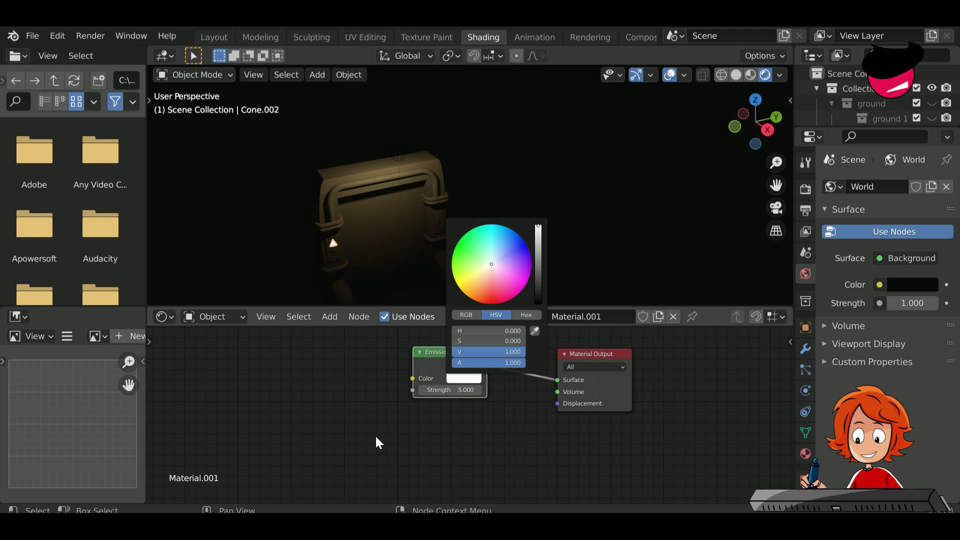
left_click(459, 380)
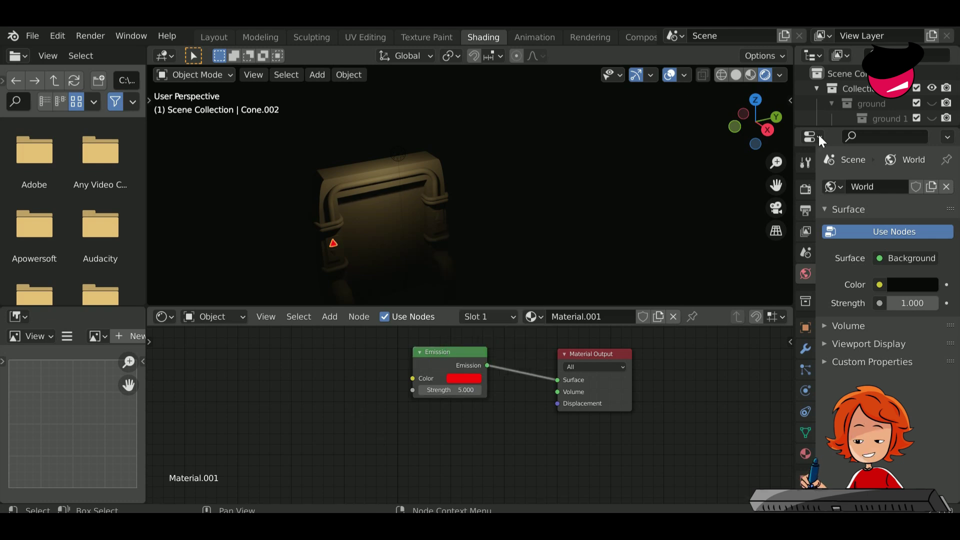
Hide the camera and the lights Point.001, Point.002 and Point.003 in the viewport of the Layout workspace.
left_click(217, 38)
left_click(615, 82)
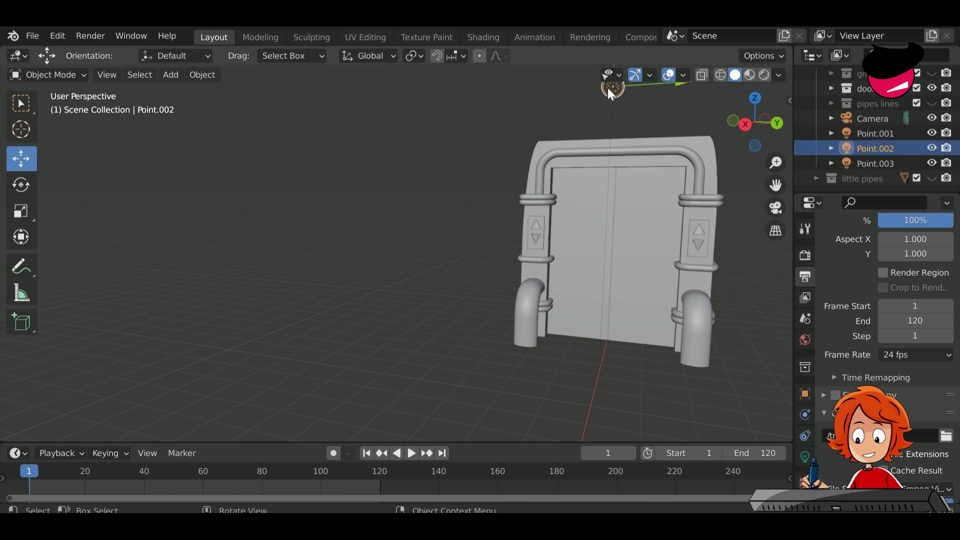
left_click(931, 118)
key("KP_0")
key("z")
left_click(931, 133)
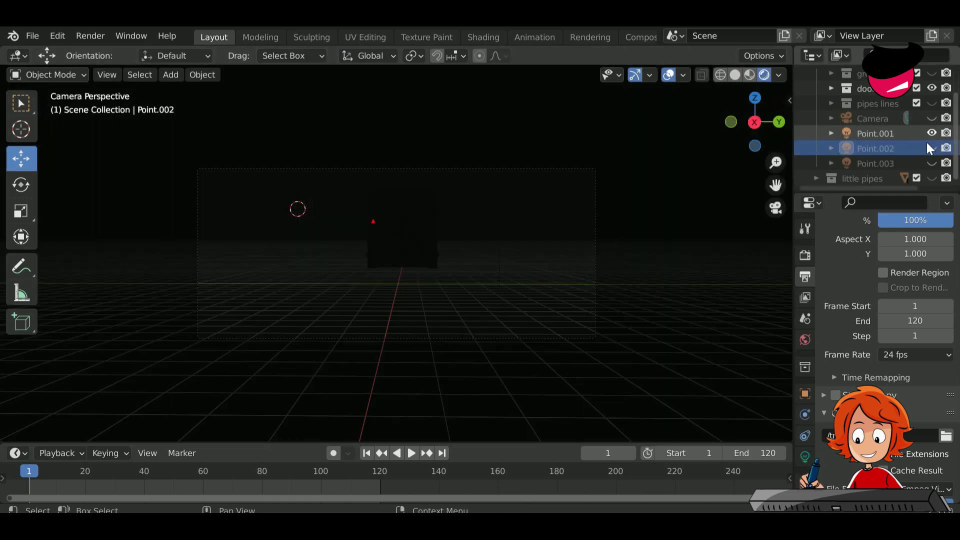
left_click(931, 133)
left_click(930, 148)
key("h")
Enable Bloom in the render settings and return the viewport to solid shading.
middle_click_drag(385, 254, 310, 280)
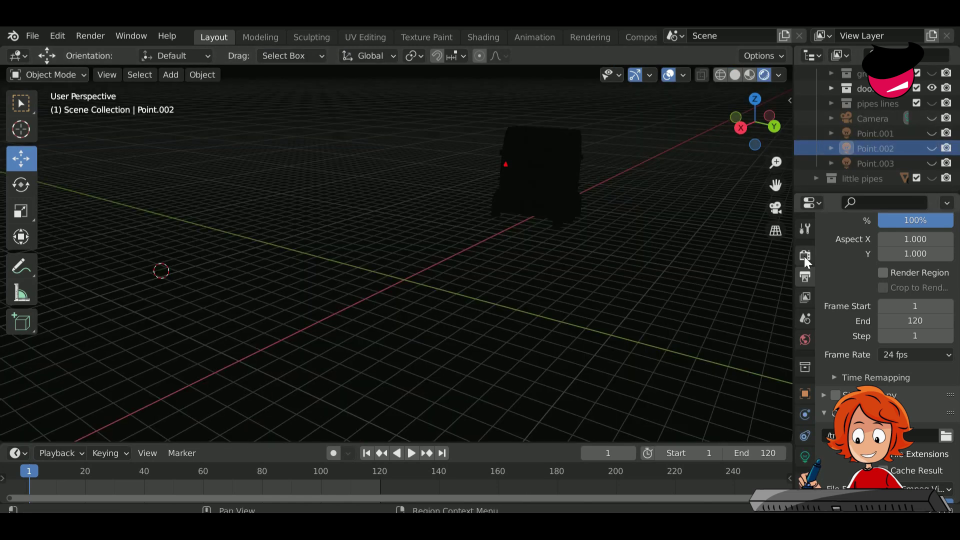
left_click(804, 256)
left_click(734, 75)
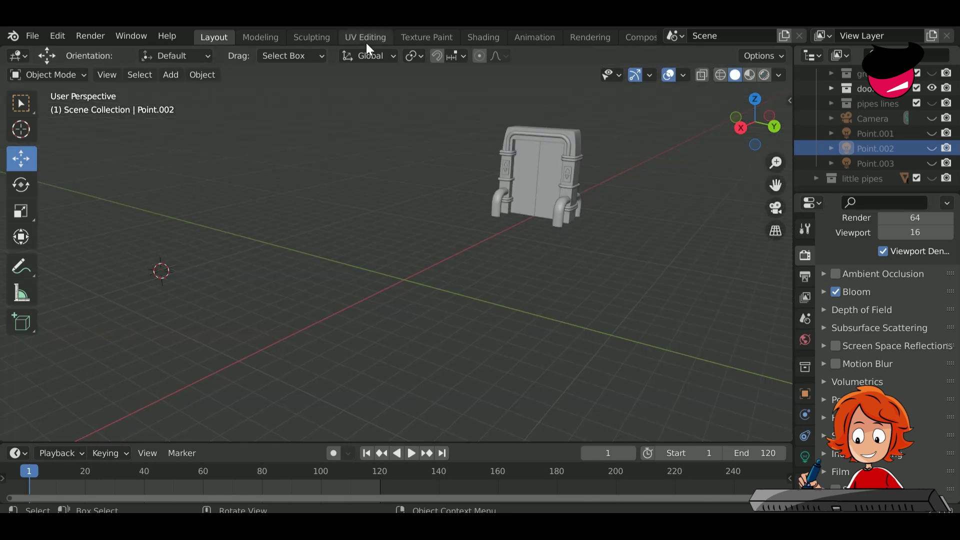
In the Shading workspace, assign the existing red Material.001 to Cone, the upper triangle on the other door pillar.
left_click(483, 37)
left_click(750, 74)
scroll(716, 90, "up", 1)
left_click(735, 74)
left_click(430, 224)
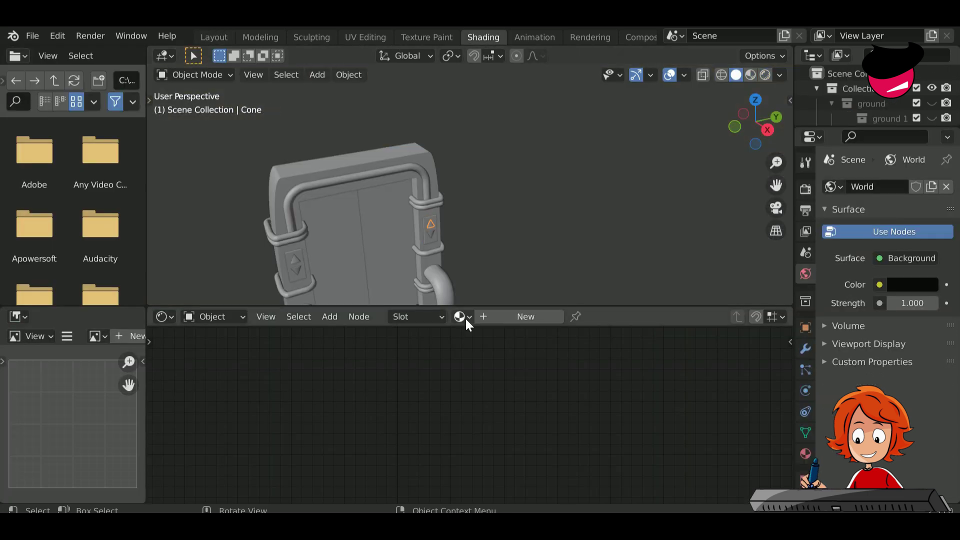
left_click(465, 317)
left_click(500, 354)
Create a new material with a green Emission node of strength 5 for the lower triangle Cone.003.
left_click(296, 269)
left_click(525, 317)
left_click(492, 368)
key("x")
key("shift+a")
left_click(478, 354)
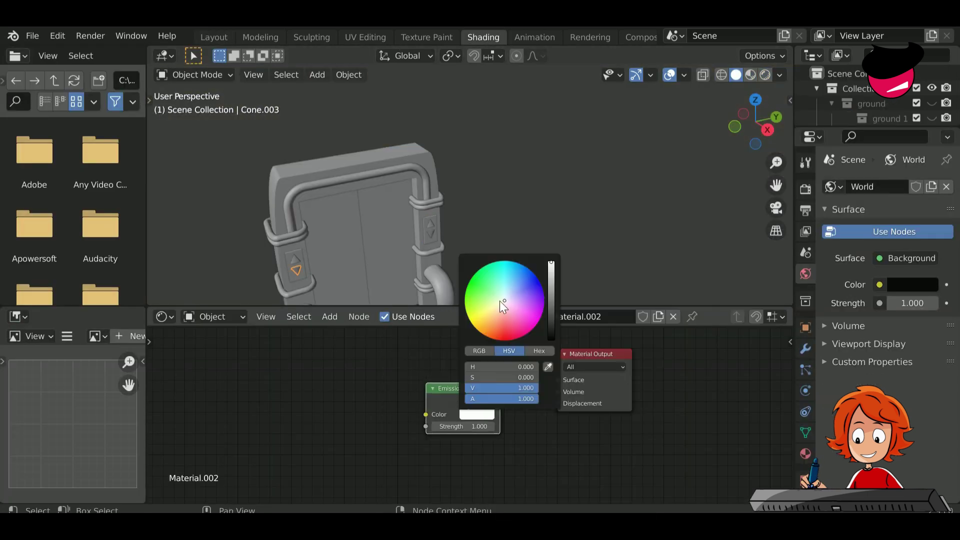
left_click(480, 290)
Assign the green Material.002 to the other lower triangle, Cone.001, and preview the glowing triangles in rendered shading.
left_click(429, 231)
left_click(460, 316)
left_click(469, 365)
left_click(764, 74)
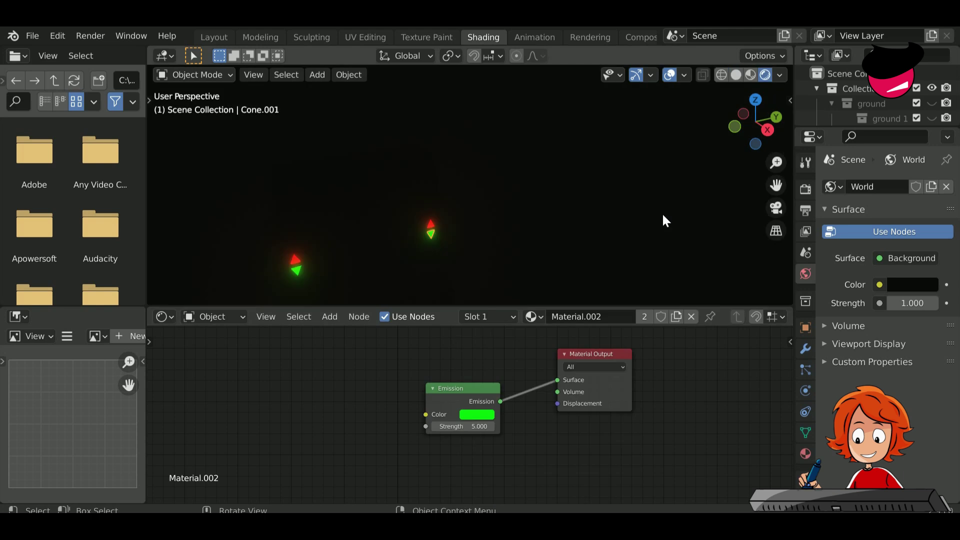
Return to solid shading in the Layout workspace, select the door frame Cube.007 and snap the 3D cursor to it.
left_click(735, 75)
scroll(668, 163, "down", 1)
mouse_move(557, 114)
middle_mouse_down("shift")
mouse_move(576, 78)
mouse_move(548, 251)
middle_mouse_up("shift")
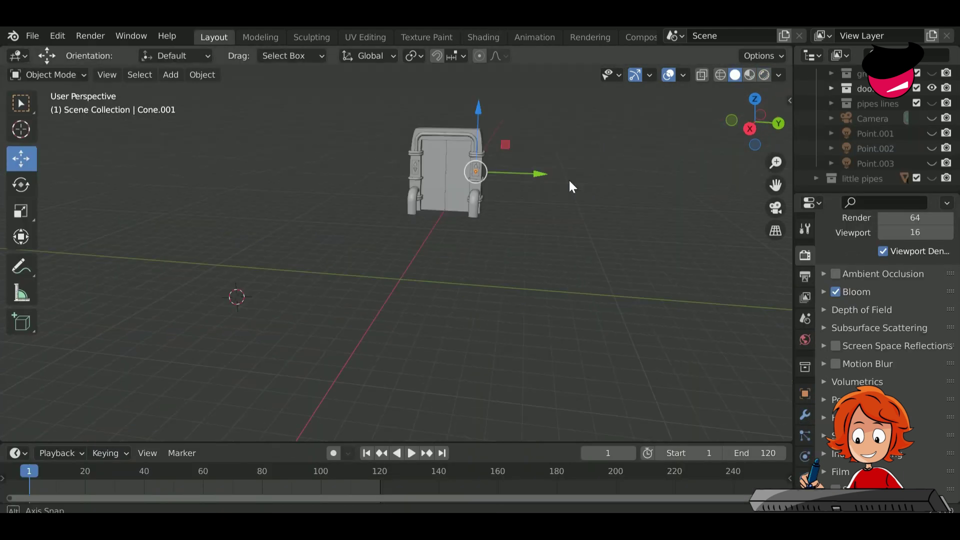
middle_click_drag(570, 184, 600, 385)
scroll(500, 349, "up", 3)
left_click(412, 305)
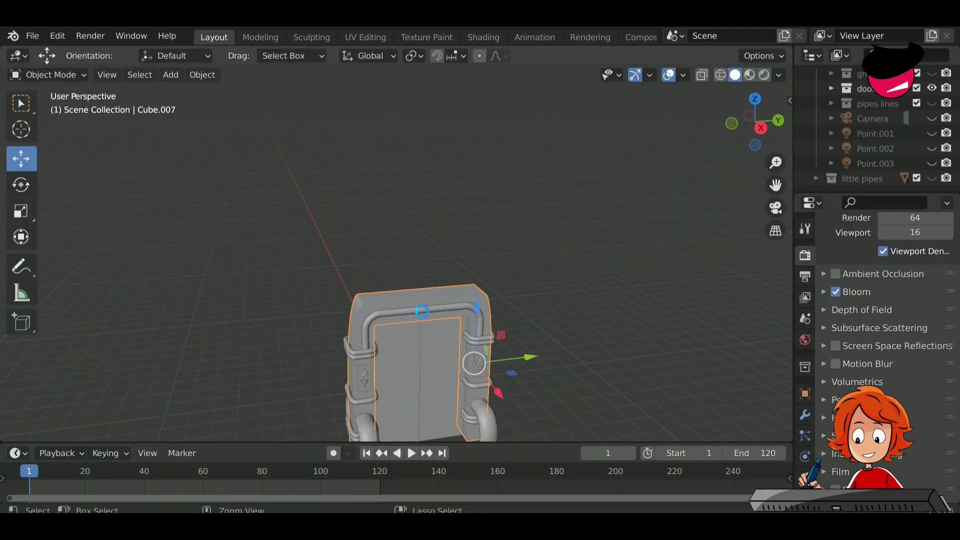
key("shift+s")
left_click(420, 401)
Add a cube at the 3D cursor, shift it towards the middle of the door and scale it down.
key("shift+a")
mouse_move(439, 216)
left_click(525, 232)
left_click_drag(504, 359, 450, 376)
key("s")
left_click(450, 364)
Raise the small cube above the door opening and stretch it along Y into a long bar.
key("g")
key("z")
left_click(429, 328)
scroll(428, 327, "up", 2)
key("s")
key("x")
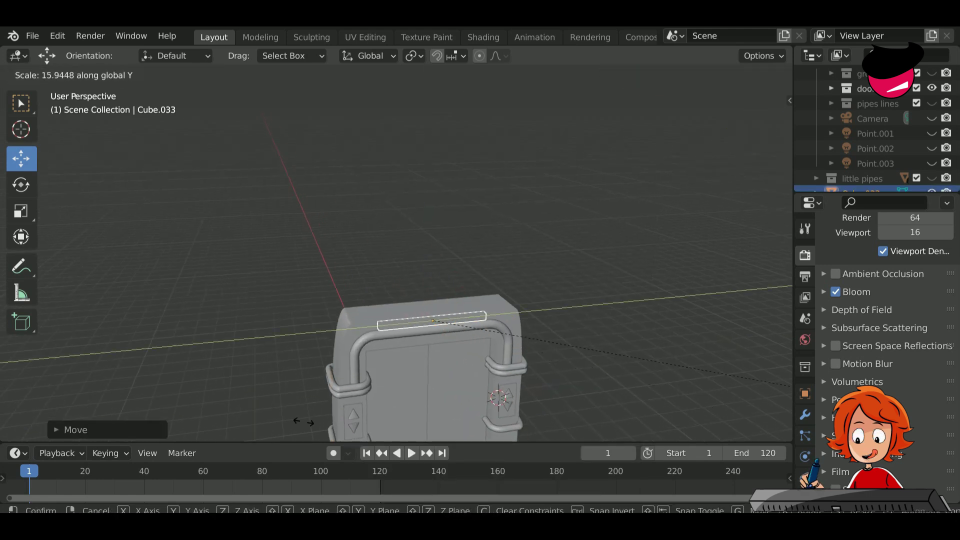
left_click(416, 118)
Move the bar along X onto the front of the door frame and raise it slightly above the pipe.
middle_click_drag(416, 118, 123, 285)
key("g")
key("x")
left_click(175, 307)
middle_click_drag(175, 308, 287, 488)
left_click_drag(401, 202, 400, 193)
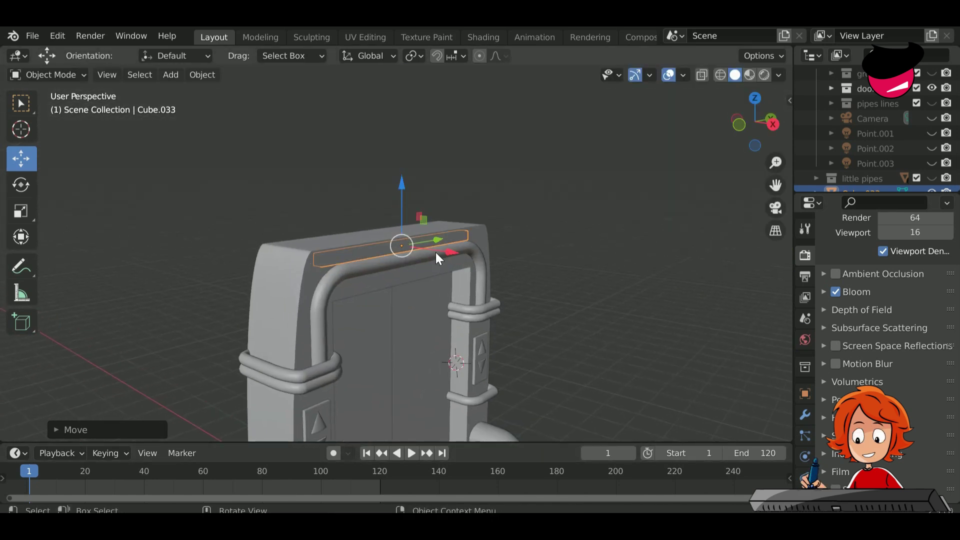
Push the long bar along X into the front of the door frame and fine-tune its height along Z.
key("g")
key("x")
left_click(451, 286)
key("g")
key("z")
left_click(458, 288)
Give the bar a new material in the Shading workspace, replacing the default shader with a cyan Emission shader.
left_click(482, 37)
left_click(523, 316)
key("x")
key("shift+a")
left_click(474, 354)
type("em")
left_click(474, 360)
left_click(479, 380)
left_click(492, 399)
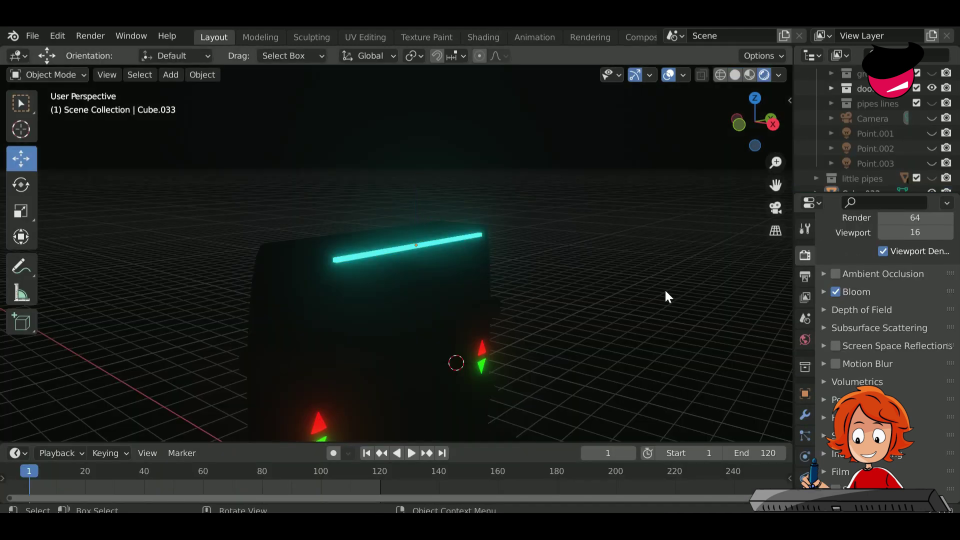
Return to solid shading and duplicate the light bar straight down along Z to the upper edge of the door opening.
middle_click_drag(665, 291, 505, 69)
scroll(631, 289, "down", 3)
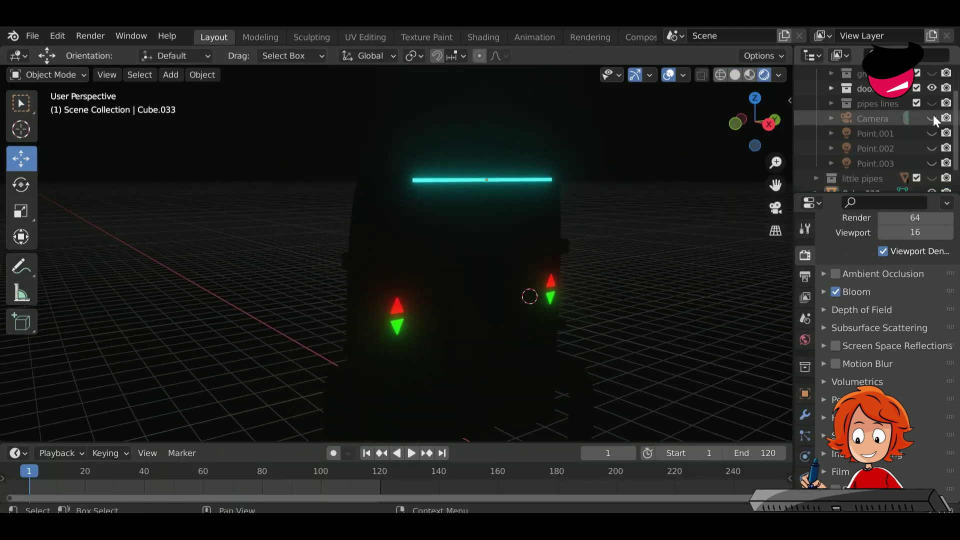
left_click(931, 149)
left_click(735, 75)
mouse_move(736, 76)
middle_mouse_down()
mouse_move(225, 275)
mouse_move(608, 151)
middle_mouse_up()
key("shift+d")
key("z")
left_click(606, 193)
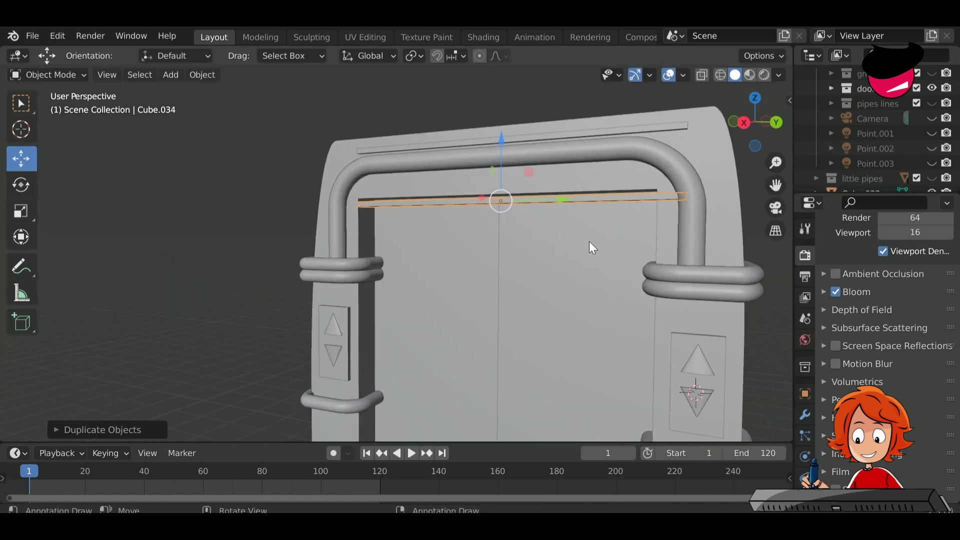
Position the copied light bar against the upper edge of the door opening and adjust its height along Z.
middle_click_drag(606, 193, 568, 278)
key("g")
left_click_drag(559, 224, 570, 224)
middle_click_drag(571, 224, 762, 157)
left_click_drag(418, 248, 411, 249)
scroll(407, 262, "up", 3)
key("g")
key("z")
left_click(406, 258)
left_click(628, 285)
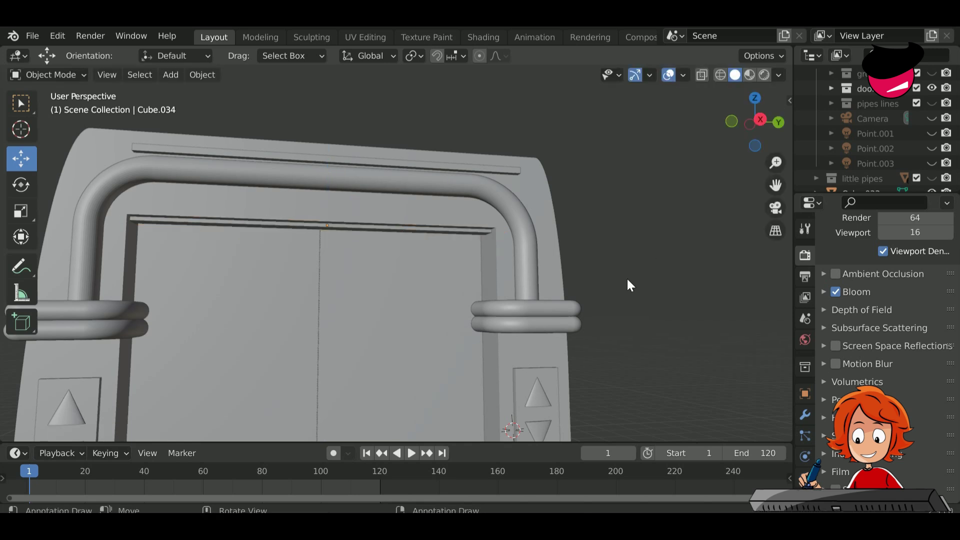
Duplicate the rectangular panel behind the triangle lights on one door post and enlarge the copy.
scroll(628, 285, "down", 3)
left_click(242, 382)
scroll(245, 378, "up", 2)
middle_click_drag(270, 345, 350, 285, "shift")
key("shift+d")
key("s")
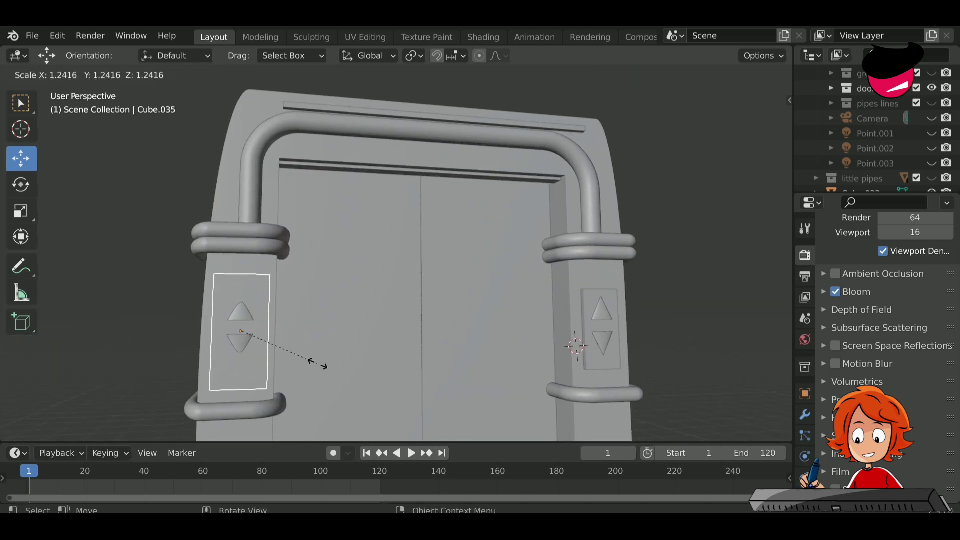
left_click(368, 368)
Compare the two light bars in rendered shading and remove the one above the pipe.
key("alt+a")
scroll(526, 315, "down", 5)
left_click(763, 74)
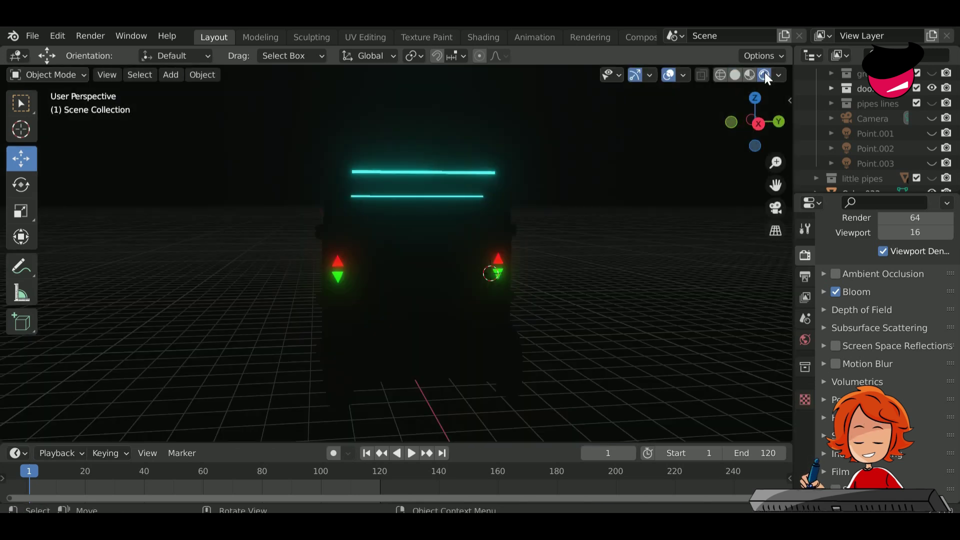
left_click(735, 74)
left_click(424, 172)
left_click(764, 75)
left_click(735, 74)
scroll(608, 287, "up", 4)
Try a white Emission material with strength 2 on the panel Cube.009 behind the triangle lights in the Shading workspace.
left_click(637, 288)
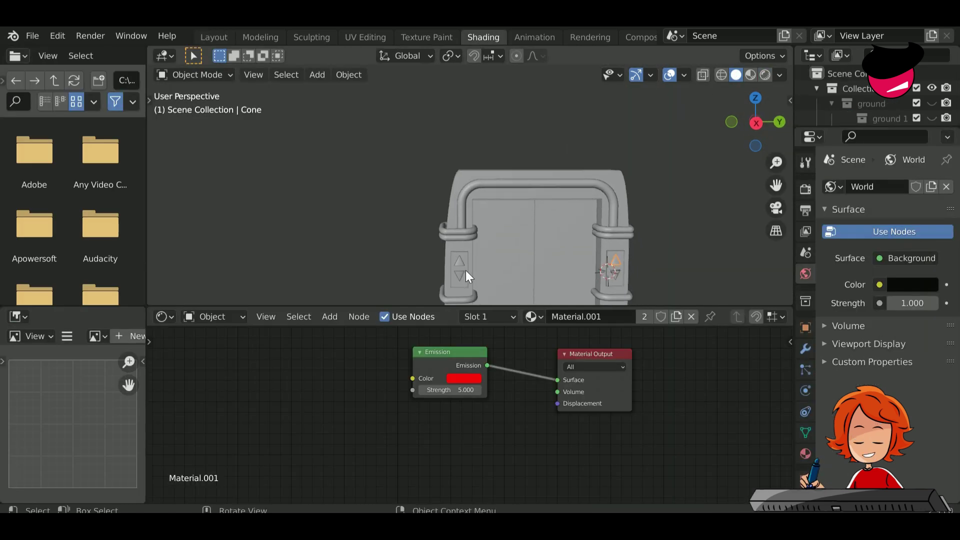
left_click(463, 274)
left_click(518, 321)
key("shift+a")
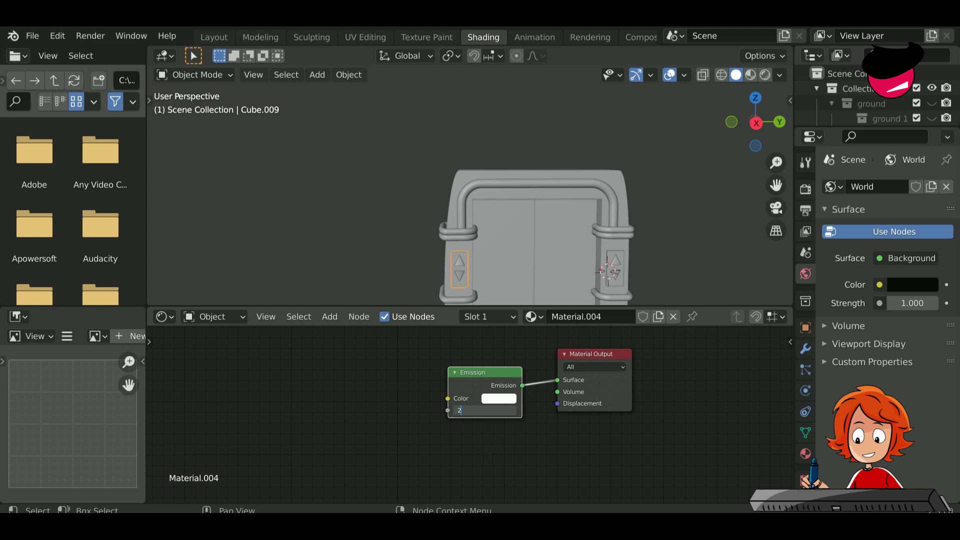
left_click(764, 74)
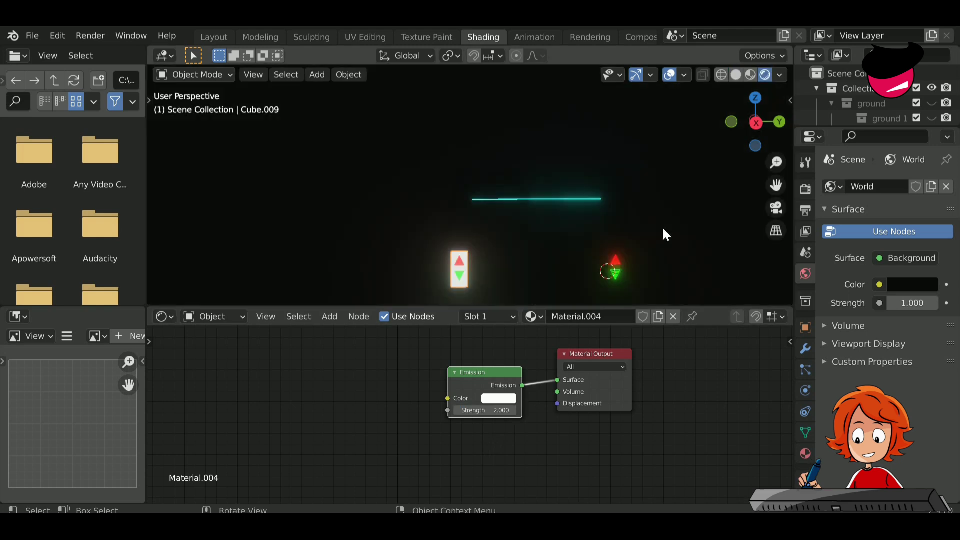
left_click(498, 399)
Undo the white emission material on the panel Cube.009.
key("ctrl+z")
key("ctrl+z")
key("ctrl+z")
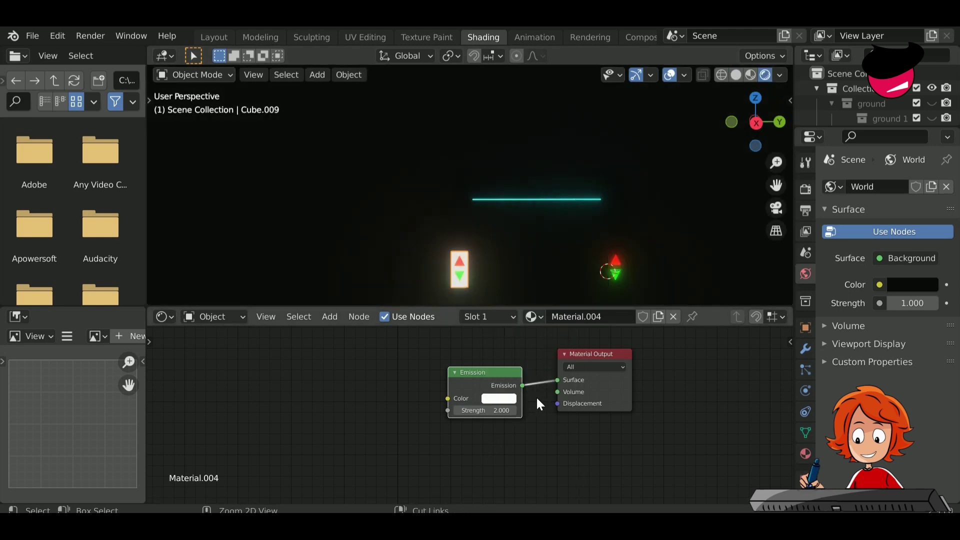
key("ctrl+z")
key("ctrl+z")
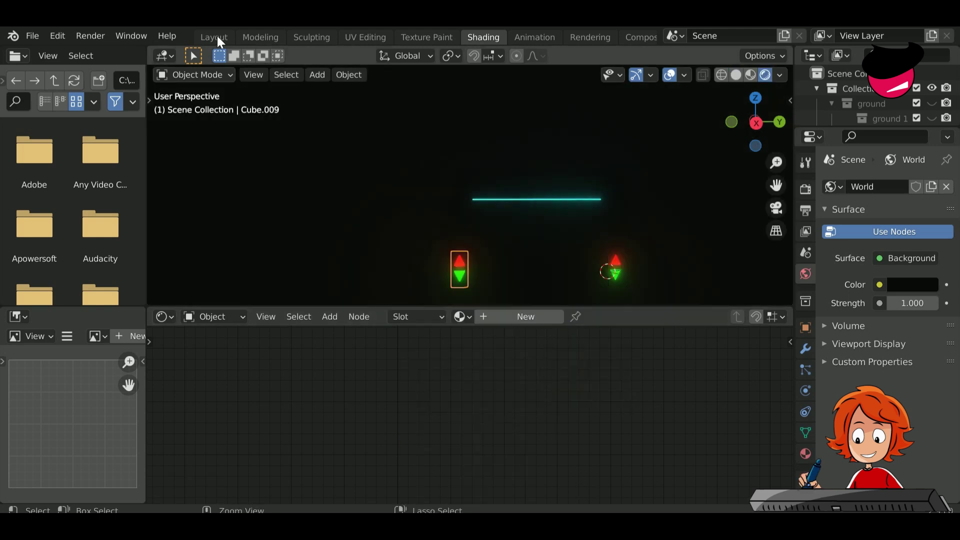
Preview the door in the Layout workspace with the Point.001 and Point.002 lights shown, and return to solid shading.
left_click(214, 37)
scroll(260, 273, "down", 4)
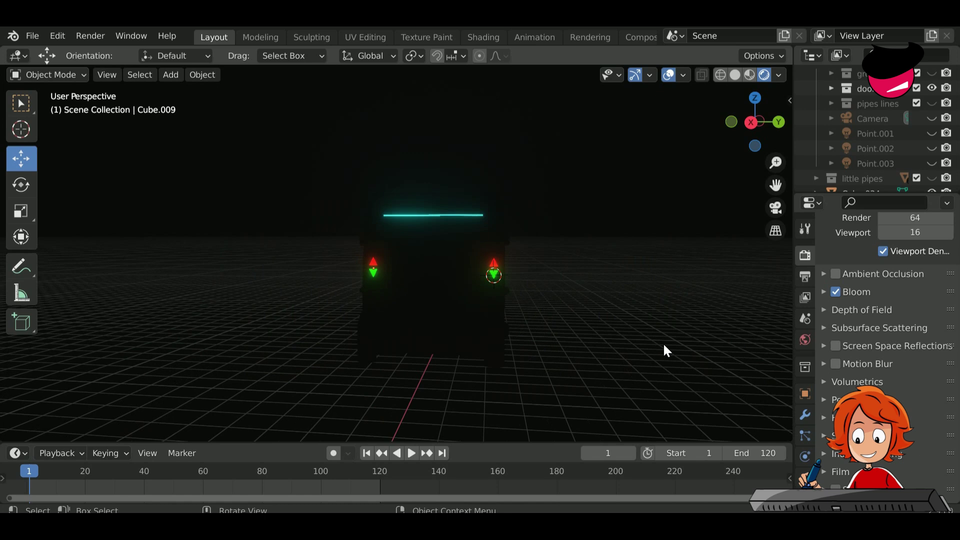
left_click(931, 149)
left_click(931, 133)
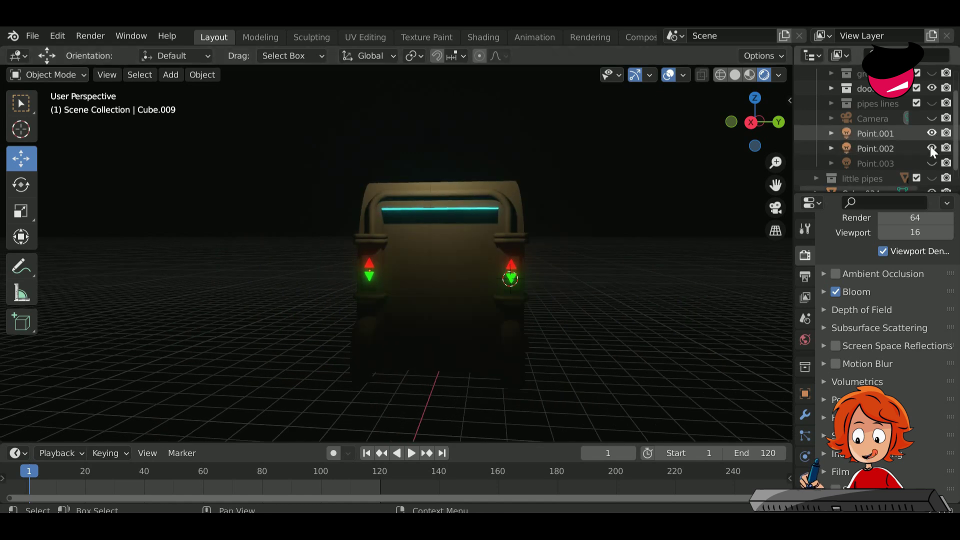
left_click(734, 75)
middle_click_drag(669, 253, 514, 280)
scroll(514, 280, "down", 4)
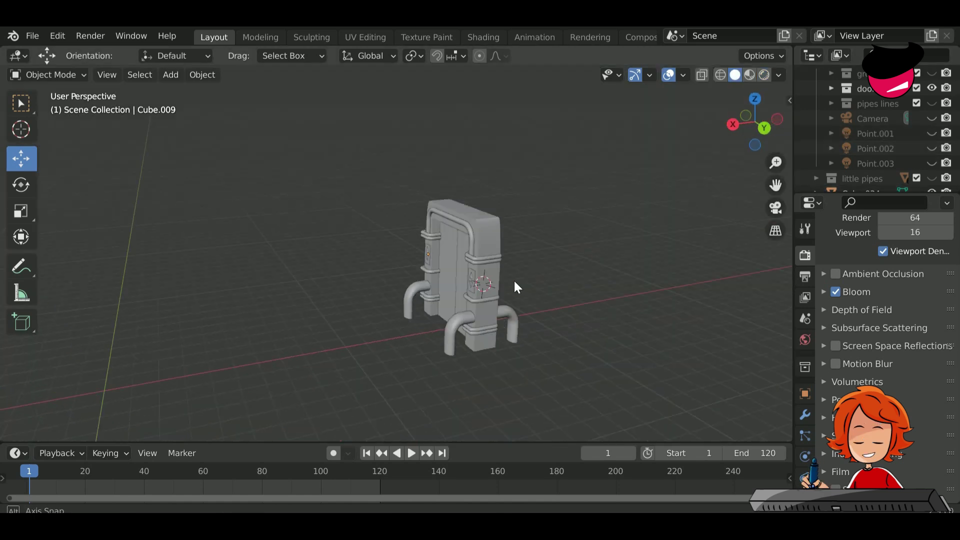
scroll(932, 118, "up", 1)
Show the ground and pipes lines collections and hide the door collection.
left_click(932, 118)
left_click(931, 103)
middle_click_drag(470, 360, 622, 348)
left_click(931, 133)
scroll(553, 346, "down", 4)
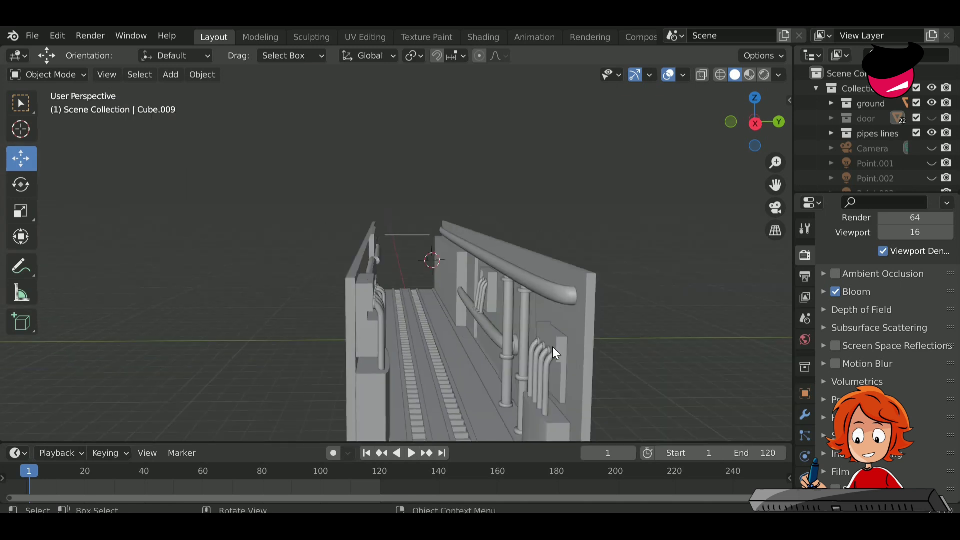
Duplicate the light bar at the door end and place the copy farther along the corridor.
middle_click_drag(553, 347, 535, 346)
middle_click_drag(450, 345, 421, 284, "shift")
middle_click_drag(574, 250, 598, 252)
left_click(468, 198)
middle_click_drag(484, 257, 441, 312)
key("shift+d")
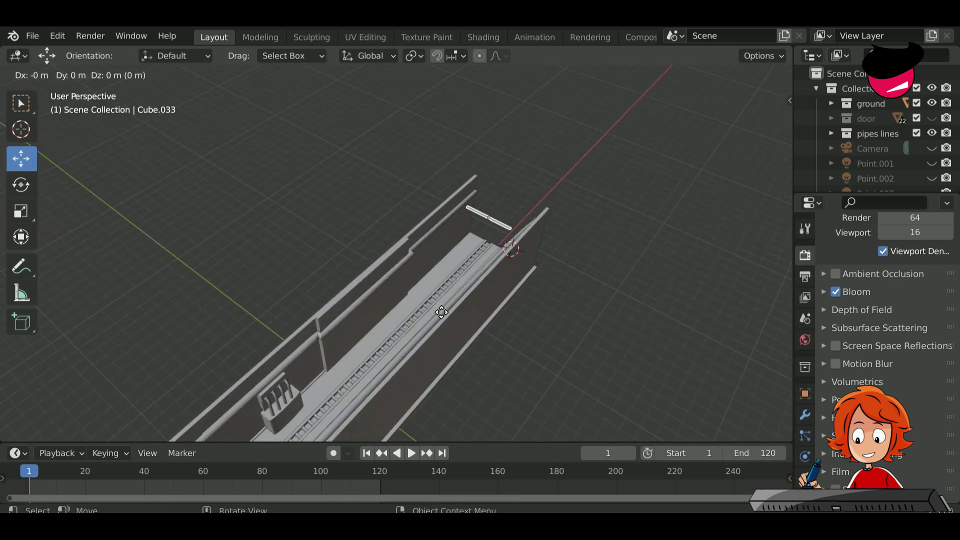
left_click(328, 94)
Rotate the copied light bar 90° about X and 90° about Y so it runs along the corridor wall.
middle_click_drag(418, 273, 470, 223)
key("r")
key("x")
key("9")
key("0")
key("Return")
key("r")
key("y")
key("9")
key("0")
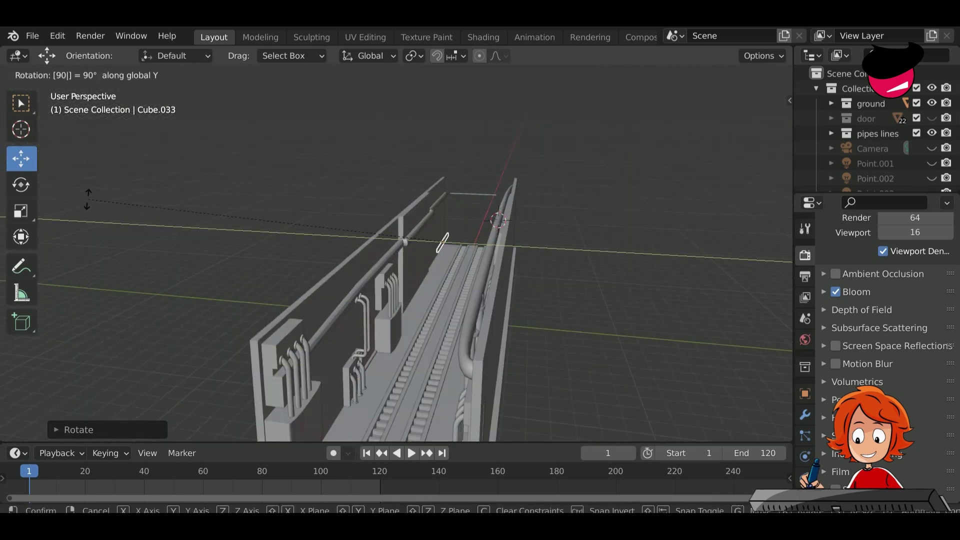
key("Return")
Move the rotated light bar along X to the wall section above the long pipe.
middle_click_drag(590, 278, 519, 287)
scroll(519, 286, "up", 2)
key("g")
key("x")
left_click(346, 331)
middle_click_drag(347, 330, 375, 319)
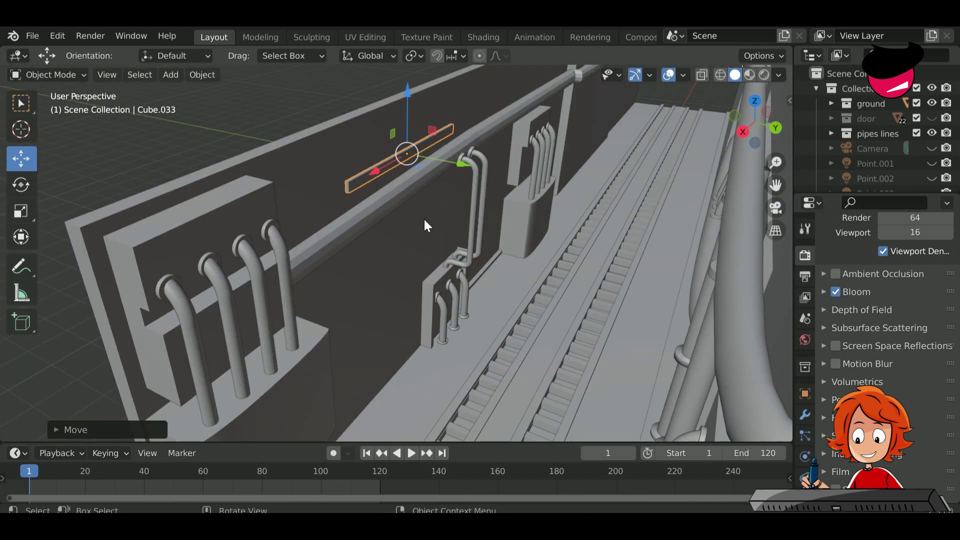
Show the Point.001, Point.002 and Point.003 lights to light the corridor in rendered shading.
left_click(931, 163)
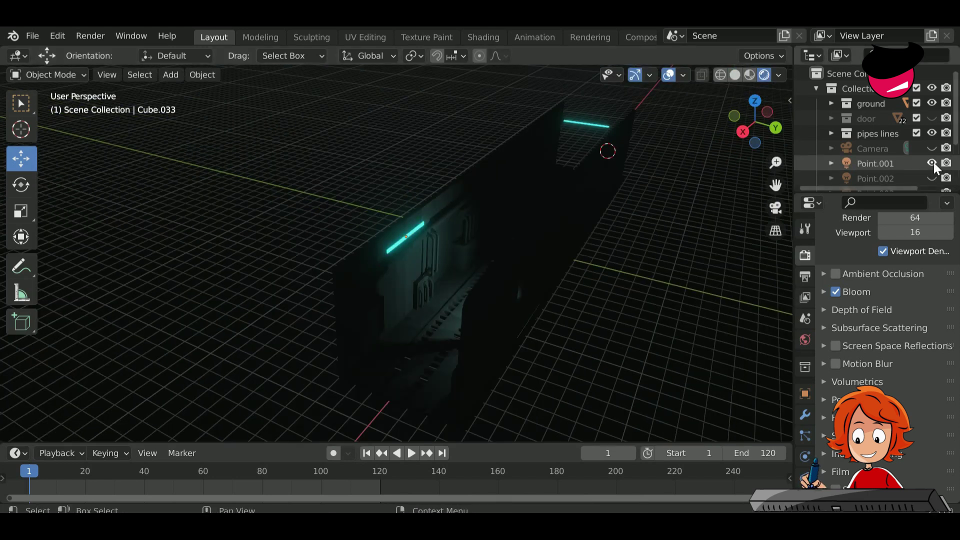
left_click(931, 178)
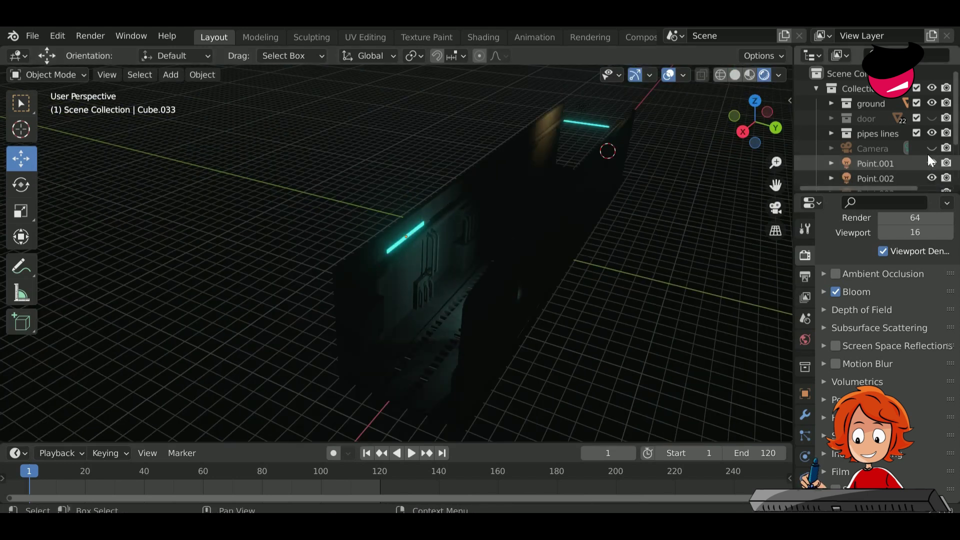
scroll(928, 154, "down", 1)
left_click(931, 173)
middle_click_drag(515, 235, 562, 200)
Scale the wall light bar along Z.
key("KP_0")
key("s")
key("z")
left_click(583, 266)
left_click(647, 222)
Show the door collection and the Camera, and check the corridor lighting through the camera in rendered shading.
scroll(928, 179, "up", 1)
middle_click_drag(738, 231, 767, 248)
key("KP_0")
left_click(932, 118)
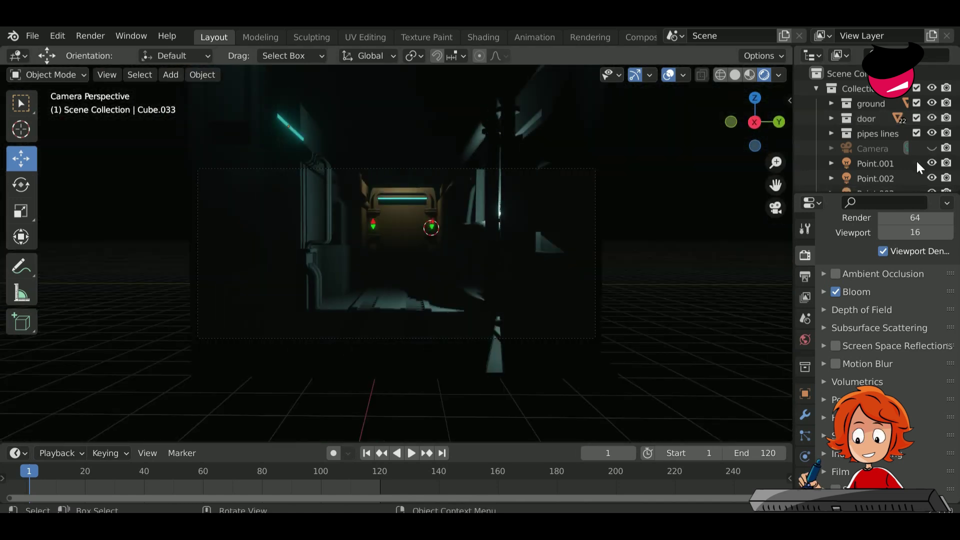
scroll(919, 159, "down", 2)
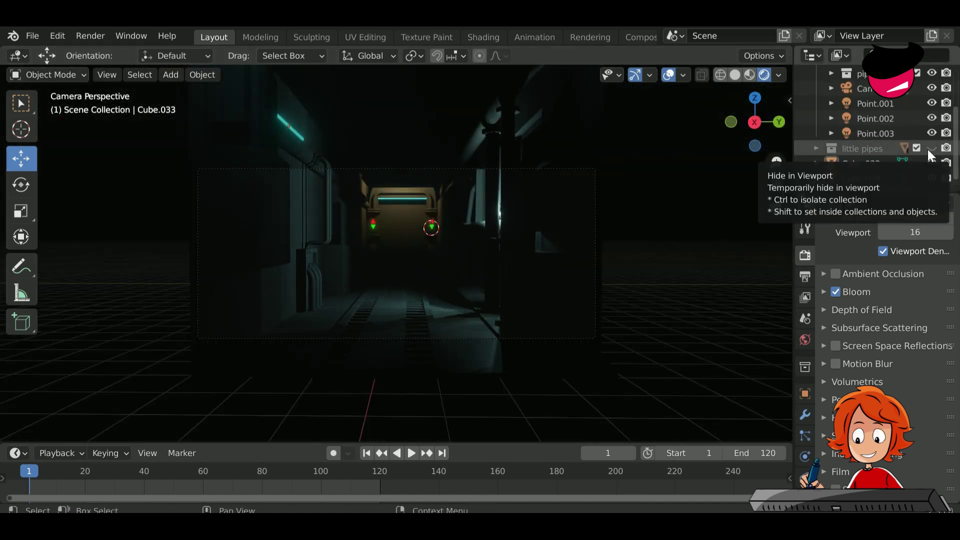
left_click(734, 75)
left_click(762, 76)
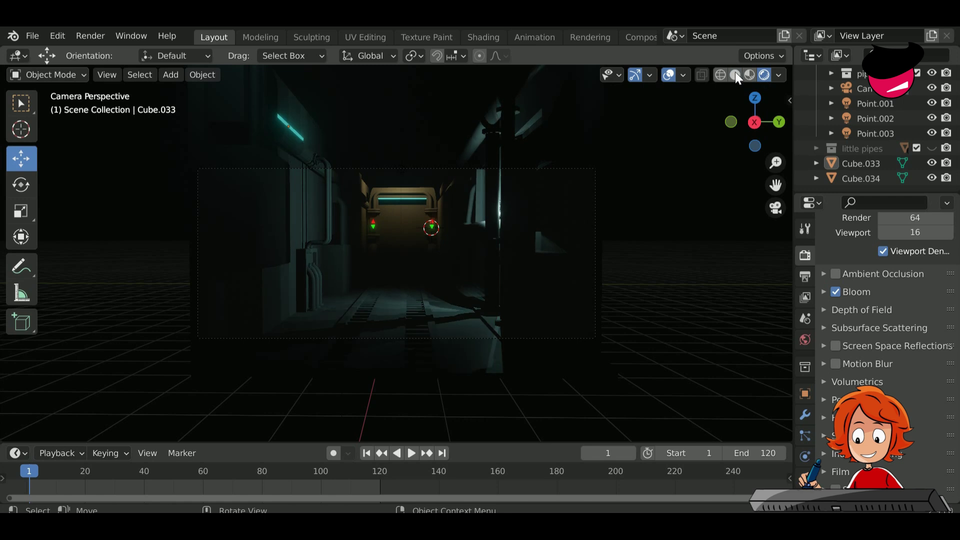
Return to solid shading, hide the door collection and select the light bar on the corridor wall.
left_click(735, 75)
middle_click_drag(667, 178, 156, 313)
left_click(156, 313)
scroll(931, 120, "up", 2)
left_click(932, 118)
left_click(932, 103)
left_click(932, 103)
left_click(931, 132)
left_click(149, 310)
left_click(931, 133)
key("shift+d")
key("x")
left_click(659, 234)
key("ctrl+z")
Move the wall light bar along X and place a duplicate farther along the same wall, checking it through the camera.
key("g")
key("x")
left_click(134, 239)
key("shift+d")
key("x")
left_click(790, 379)
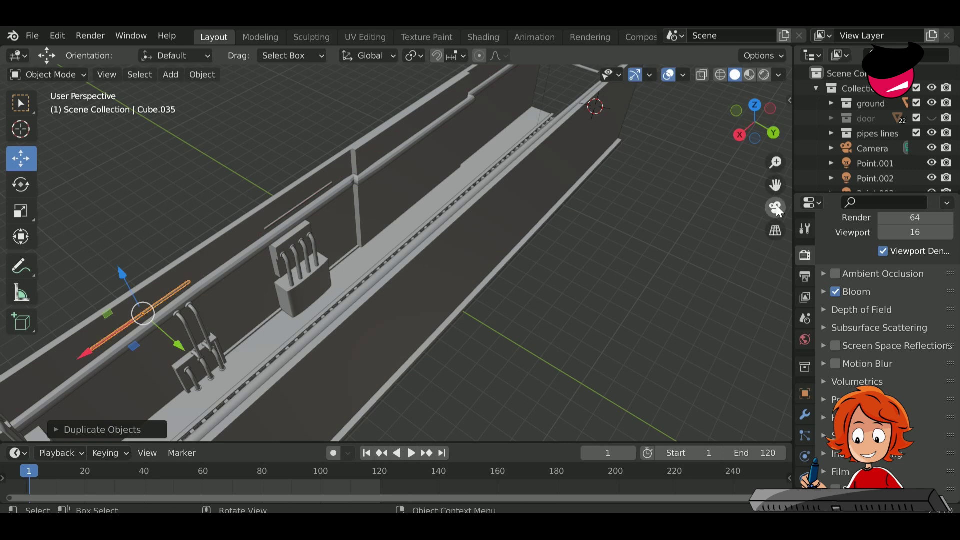
left_click(776, 208)
left_click(764, 75)
left_click(735, 75)
left_click(776, 208)
Select both wall light bars and duplicate them along X towards the door end of the corridor.
left_click(265, 241, "shift")
scroll(250, 237, "down", 3)
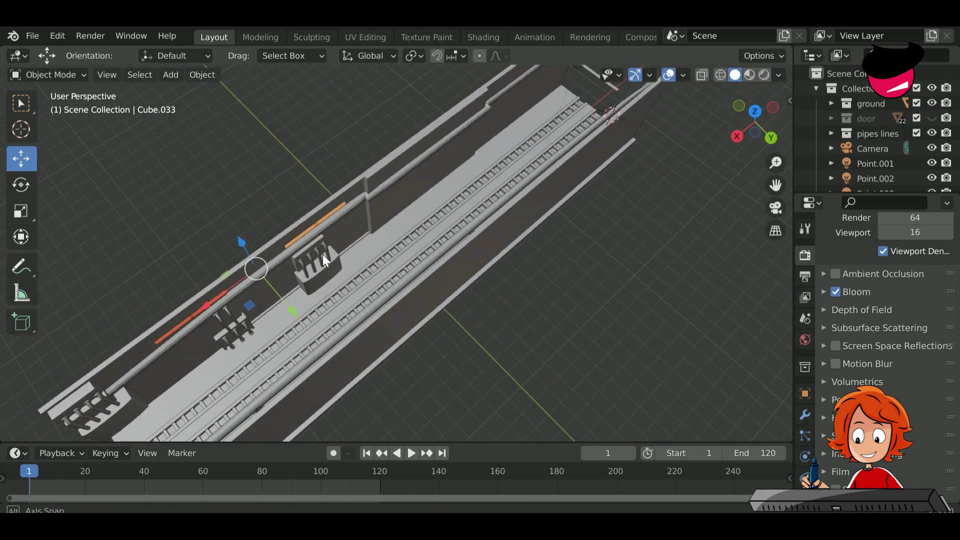
middle_click_drag(238, 233, 300, 220)
key("shift+d")
key("x")
left_click(485, 128)
left_click(485, 128)
Move the light bar Cube.037 along Y against the wall and check it in the rendered camera view.
middle_click_drag(299, 320, 344, 298)
scroll(344, 298, "up", 3)
left_click(344, 298)
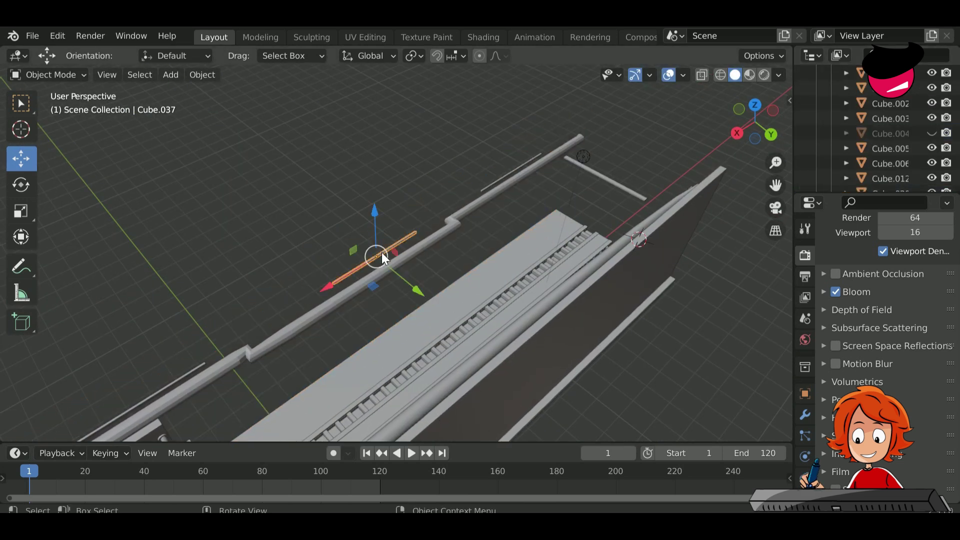
left_click_drag(382, 252, 395, 270)
scroll(395, 270, "up", 3)
key("g")
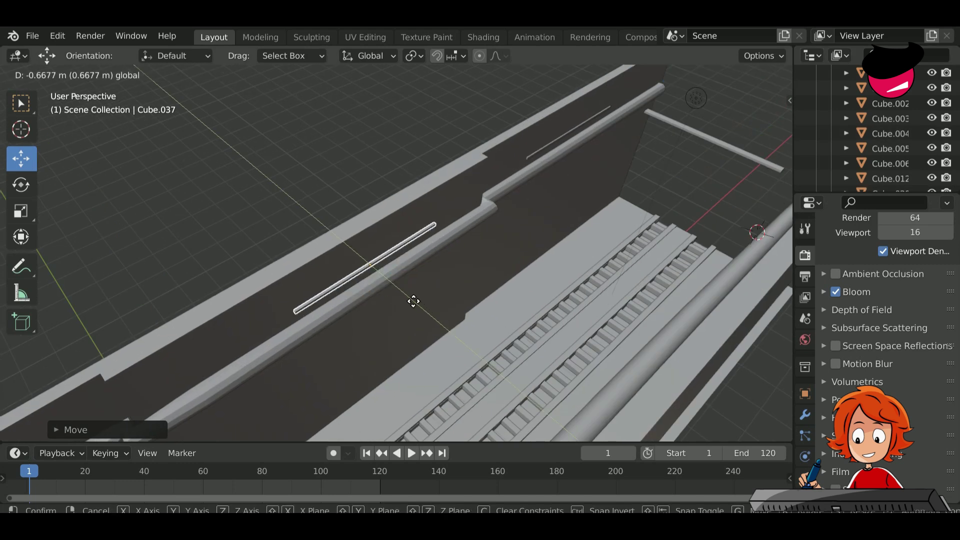
left_click(400, 266)
left_click(775, 208)
left_click(707, 218)
key("z")
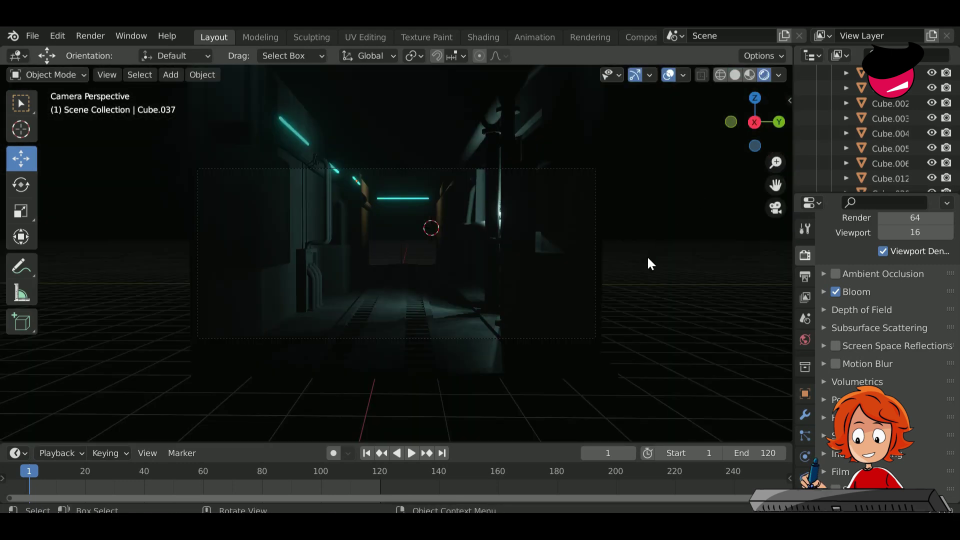
Hide the corridor wall Cube.004 behind the row of light bars.
middle_click_drag(649, 263, 202, 352)
left_click(334, 168)
key("h")
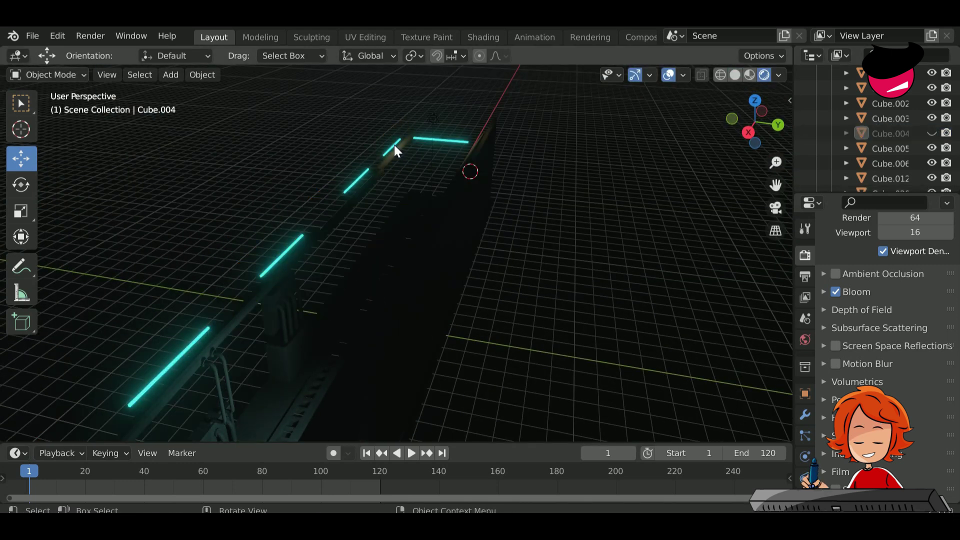
Duplicate the selected wall light bars along Y to the opposite corridor wall and adjust their height along Z.
left_click(281, 256, "shift")
left_click(168, 367, "shift")
middle_click_drag(270, 323, 533, 318)
key("shift+d")
key("y")
left_click(497, 278)
scroll(534, 320, "up", 3)
key("g")
key("z")
left_click(550, 263)
Reposition one copied light bar on the opposite wall in solid shading and check it in rendered shading.
middle_click_drag(634, 265, 450, 190)
left_click(734, 74)
left_click(392, 263)
left_click_drag(443, 262, 491, 277)
left_click(763, 74)
left_click(575, 257)
middle_click_drag(556, 320, 588, 328)
left_click(570, 271)
Adjust the height of the copied light bar Cube.038 along Z and fit it against the opposite wall.
left_click(735, 74)
key("g")
key("z")
left_click(629, 363)
middle_click_drag(625, 358, 590, 355)
mouse_move(497, 291)
left_mouse_down()
mouse_move(562, 338)
mouse_move(553, 338)
left_mouse_up()
left_click(764, 74)
left_click_drag(545, 300, 541, 309)
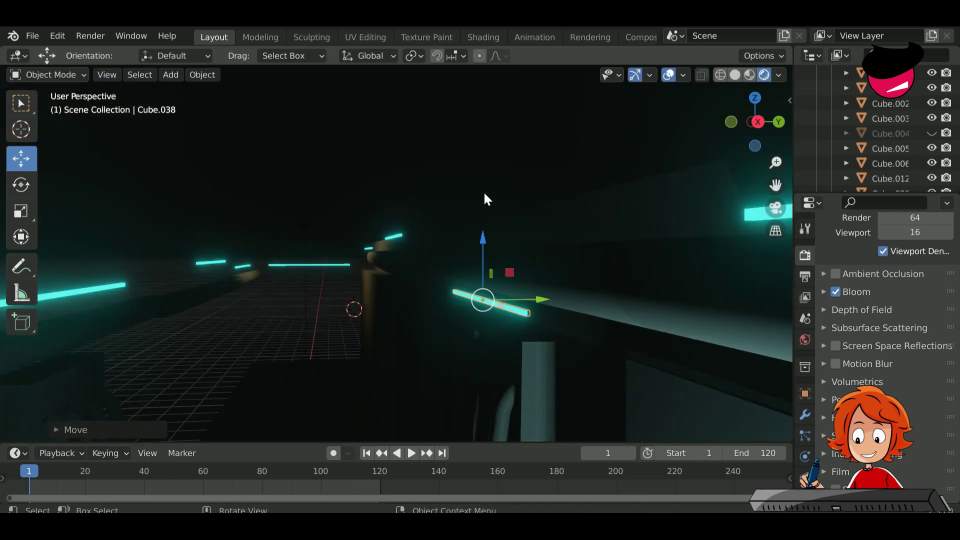
Move the next copied light bar down along Z and fit it against the wall in solid shading.
middle_click_drag(484, 192, 373, 212)
left_click(374, 212)
key("g")
key("z")
left_click(384, 286)
left_click(734, 74)
middle_click_drag(509, 257, 495, 235)
left_click_drag(369, 270, 412, 297)
scroll(400, 295, "up", 2)
Lower another copied light bar along Z, shift it along Y to the wall, and check it through the camera.
left_click(389, 253)
left_click(260, 245)
key("g")
key("z")
left_click(260, 302)
left_click(764, 74)
key("g")
key("y")
left_click(307, 303)
scroll(244, 220, "down", 2)
key("KP_0")
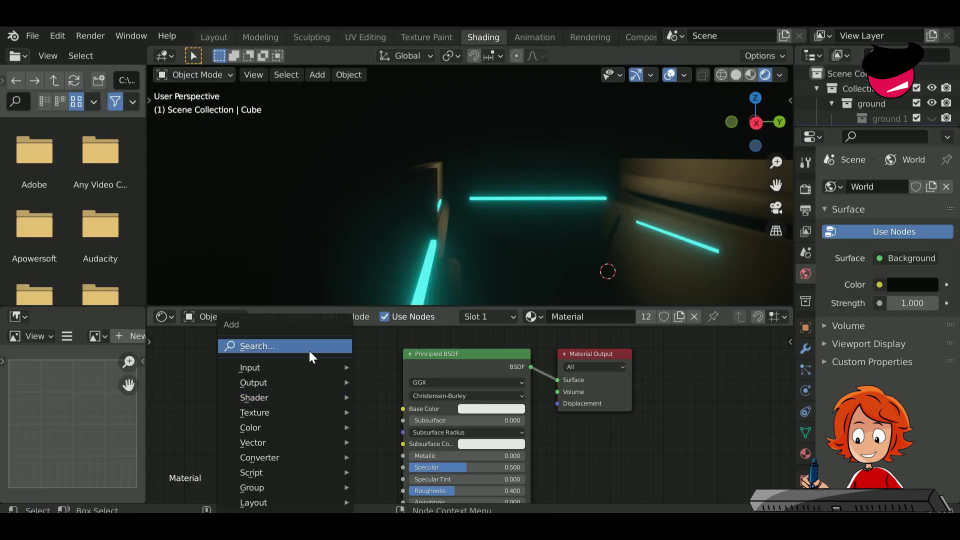
Try adding an Emission shader to the Cube's material and linking it to the Material Output's Surface.
left_click(345, 375)
left_click_drag(383, 369, 557, 380)
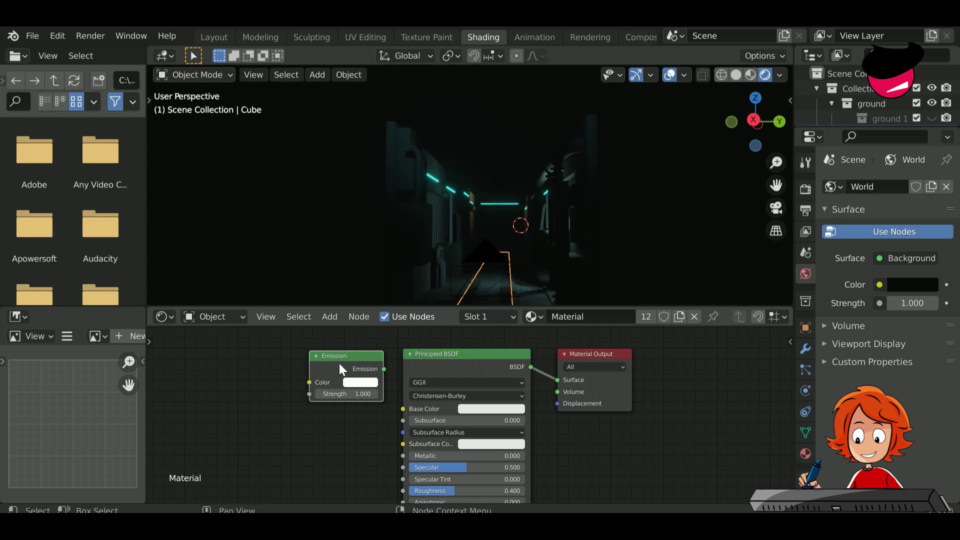
key("x")
Add an Emission node to the material of the picked corridor object and connect it to the Surface output.
left_click(488, 294)
key("shift+a")
left_click(261, 336)
type("em")
left_click(280, 359)
left_click_drag(332, 364, 557, 380)
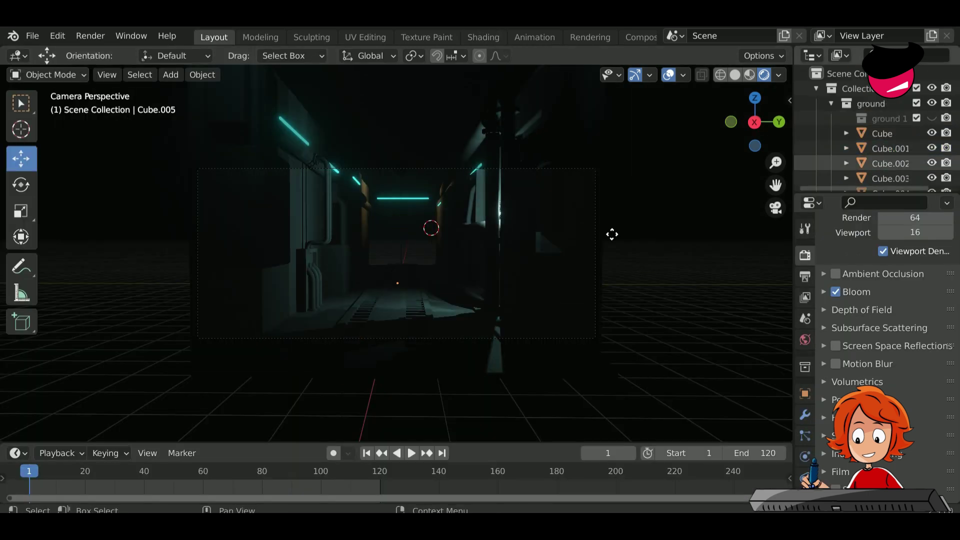
Try hiding the corridor object Cube.012 to get a clear view of the light bars.
middle_click_drag(611, 234, 632, 280)
left_click(632, 280)
key("KP_Decimal")
left_click(931, 118)
middle_click_drag(719, 170, 744, 178)
key("ctrl+z")
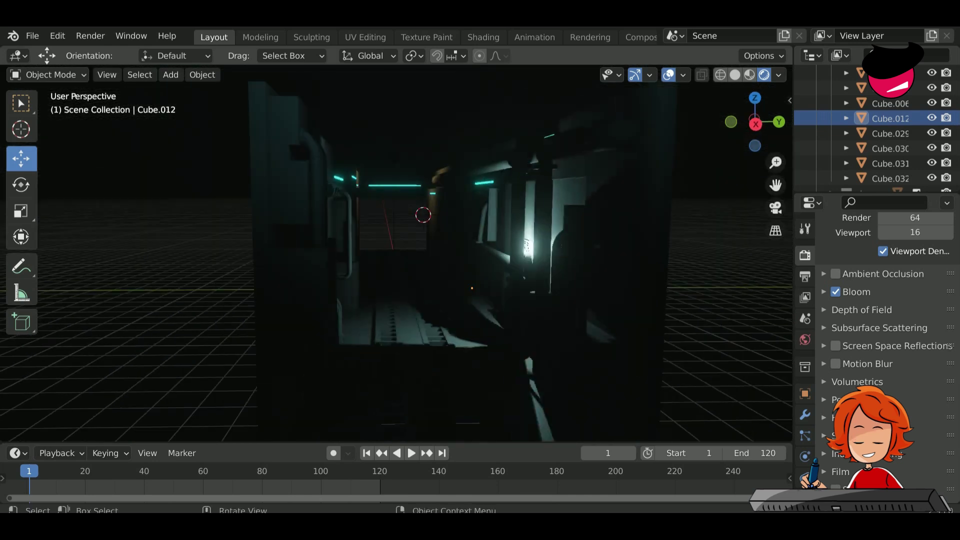
Lower the light bar Cube.041 along Z and shift it slightly along Y.
left_click(458, 186)
left_click_drag(458, 186, 457, 203)
left_click_drag(529, 207, 520, 209)
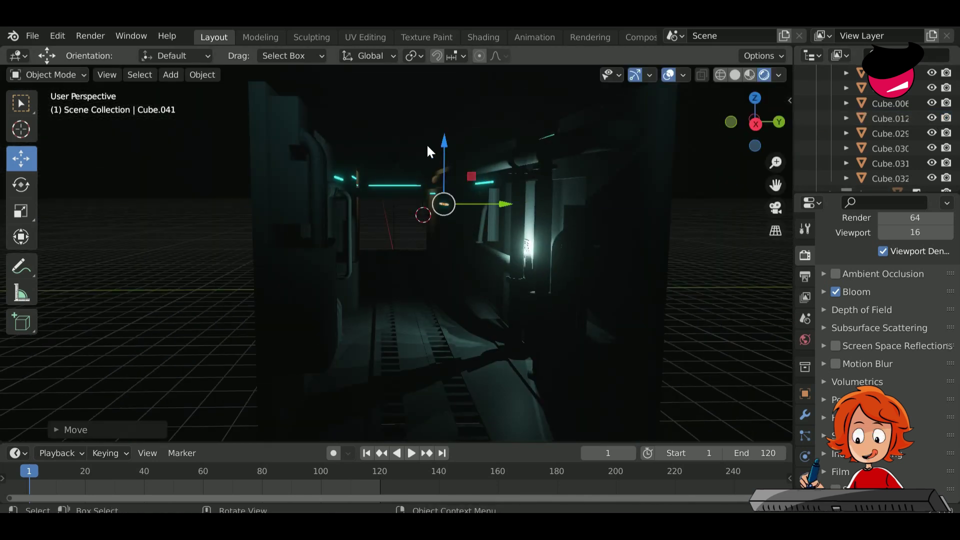
Hide the ground collection and show the door collection in solid shading.
middle_click_drag(427, 146, 412, 194)
left_click(412, 195)
scroll(880, 130, "up", 5)
left_click(931, 103)
mouse_move(531, 216)
middle_mouse_down()
mouse_move(412, 286)
mouse_move(444, 263)
middle_mouse_up()
key("z")
scroll(444, 263, "up", 5)
key("shift+a")
scroll(931, 131, "down", 6)
left_click(931, 94)
middle_click_drag(330, 161, 392, 146)
Try duplicating the door's button plate with only one arrow cone along X.
left_click(395, 148)
left_click(399, 155, "shift")
key("shift+d")
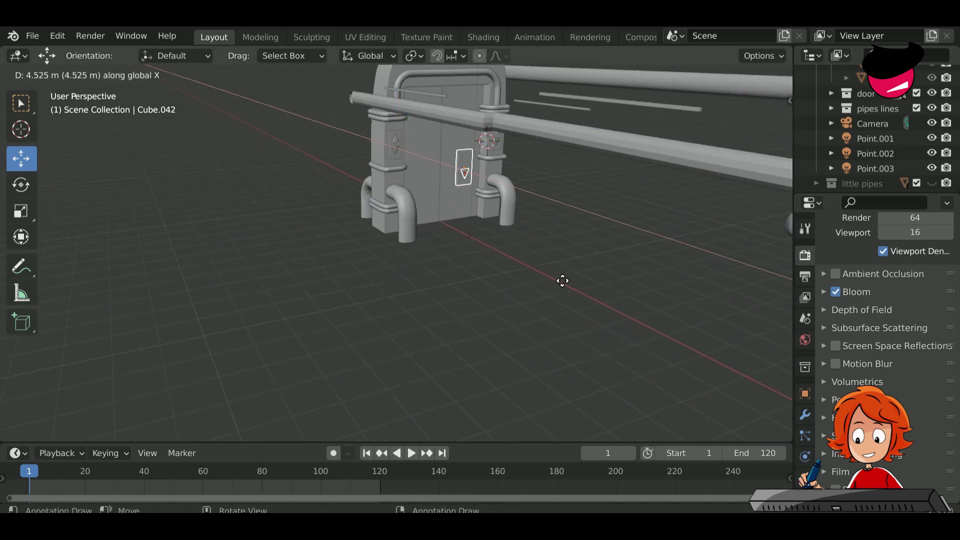
left_click(733, 336)
key("ctrl+z")
key("ctrl+z")
key("ctrl+z")
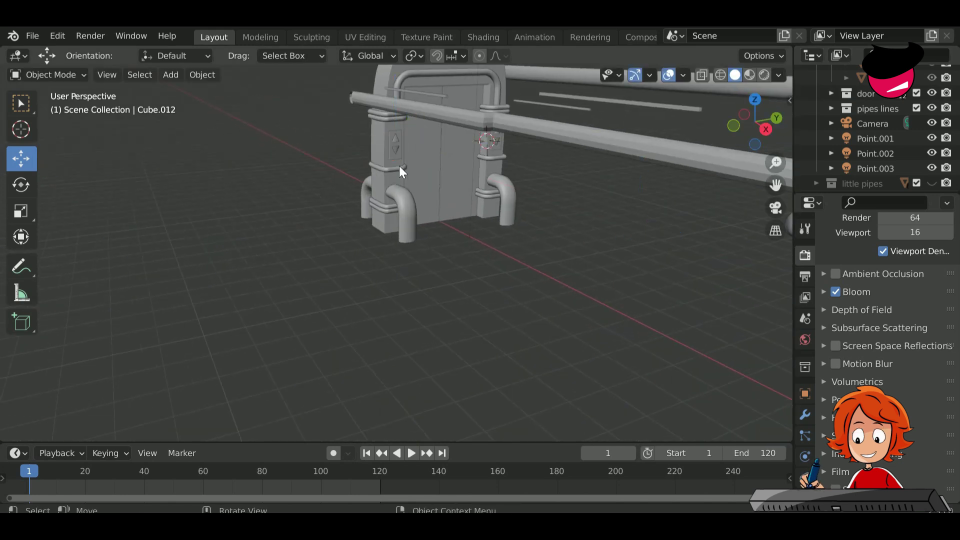
Duplicate the door's button plate with both arrow cones about 12.22 m along X.
left_click(395, 144)
key("g")
key("y")
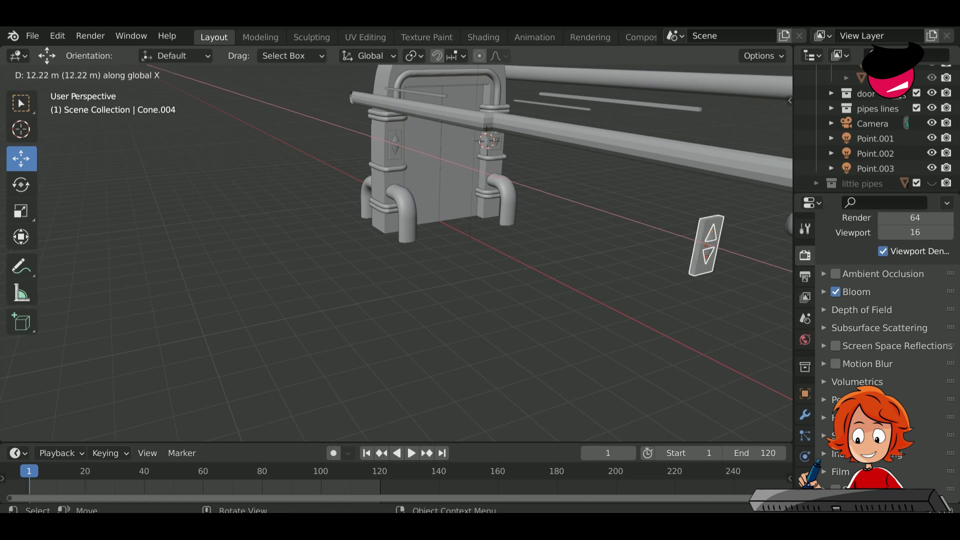
left_click(706, 245)
Try moving part of the copied button panel along X towards the pipe boxes.
middle_click_drag(706, 245, 493, 339)
scroll(493, 339, "down", 5)
left_click(473, 316)
key("g")
key("x")
left_click(441, 330)
key("ctrl+z")
key("ctrl+z")
Move the copied button panel along X to the pipe box and delete its plate, keeping the arrow cones.
key("g")
key("x")
left_click(270, 358)
scroll(188, 361, "up", 4)
middle_click_drag(188, 361, 382, 265, "shift")
left_click_drag(410, 286, 515, 289)
middle_click_drag(515, 289, 474, 290)
left_click(387, 280)
key("Delete")
Move the copied arrow cone along Y towards the front face of the pipe box.
left_click(396, 223)
middle_click_drag(665, 319, 575, 235)
key("g")
key("y")
left_click(532, 283)
Place the upright cone Cone.004 on the lower pipe box, moving it about 0.52 m along X and down along Z.
scroll(301, 131, "up", 3)
key("g")
key("x")
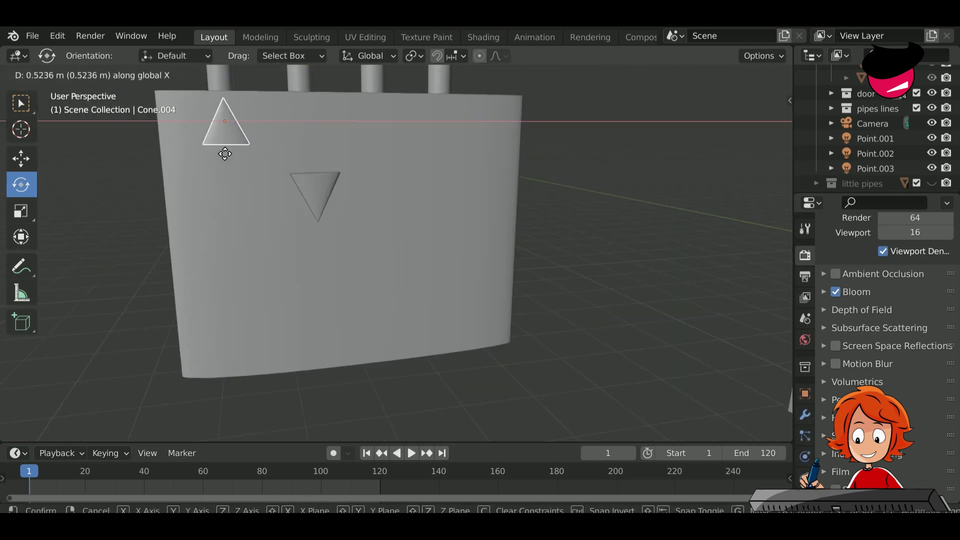
left_click(225, 155)
key("g")
key("z")
left_click(223, 175)
Duplicate the upright cones along X into a row across the lower pipe box and adjust their depth along Y.
key("shift+d")
key("x")
left_click(381, 196)
left_click(317, 170)
key("g")
key("y")
left_click(320, 170)
left_click(387, 171)
key("shift+d")
key("x")
left_click(476, 184)
Raise the inverted cone Cone.005 along Z to the upper pipe box.
left_click(326, 194)
left_click(763, 75)
left_click(734, 75)
scroll(514, 253, "down", 6)
middle_click_drag(484, 202, 454, 302, "shift")
key("g")
key("z")
left_click(387, 159)
scroll(388, 158, "up", 4)
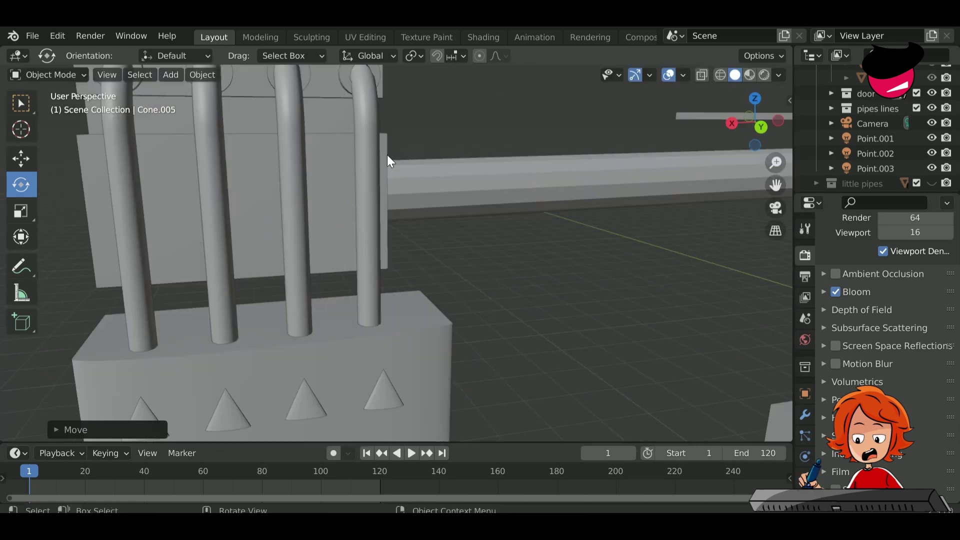
Fit the inverted cone against the upper pipe box along Y and duplicate it along X.
middle_click_drag(388, 159, 420, 320, "shift")
key("g")
key("y")
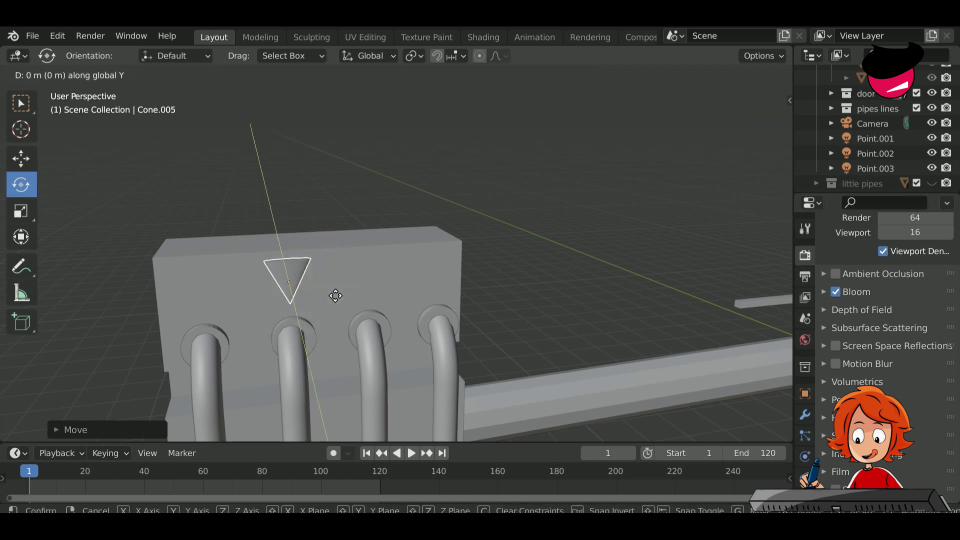
left_click(370, 297)
key("shift+d")
key("x")
left_click(291, 296)
Move an inverted cone along X on the upper box and check the cone lights in the rendered camera view.
left_click(328, 280)
key("g")
key("x")
left_click(486, 277)
key("z")
mouse_move(486, 277)
middle_mouse_down()
mouse_move(616, 242)
mouse_move(634, 313)
middle_mouse_up()
left_click(775, 207)
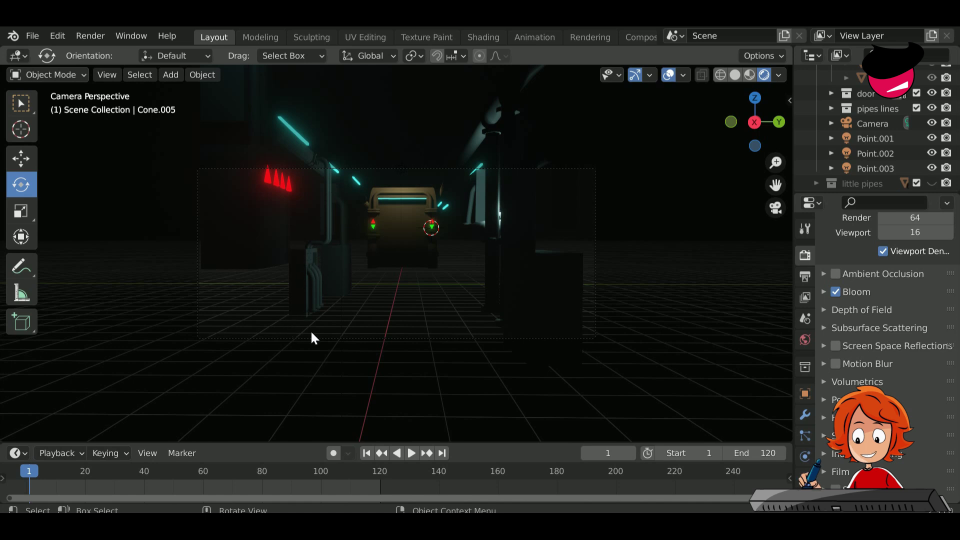
middle_click_drag(323, 344, 312, 337)
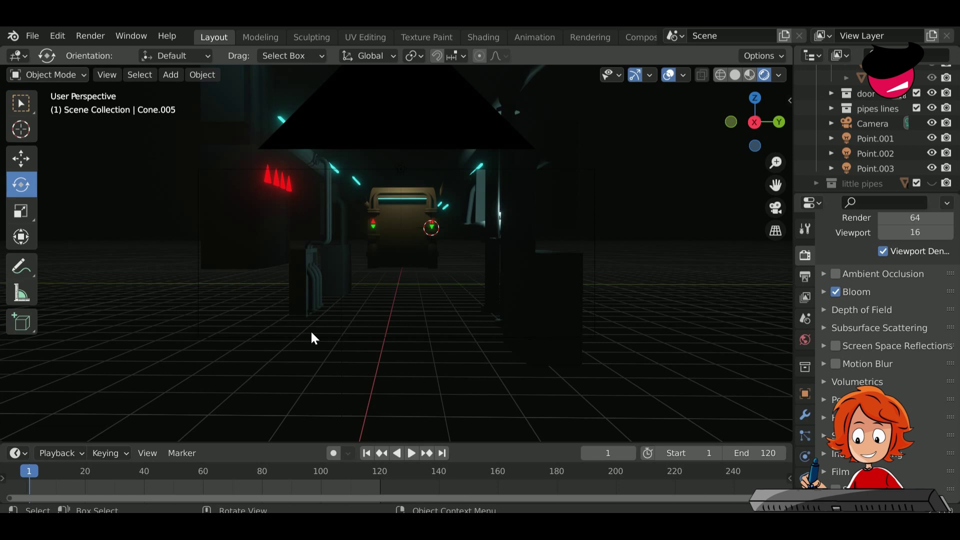
Duplicate a cyan wall light bar along X and rescale the copy along X for the lower pipe box.
left_click(735, 74)
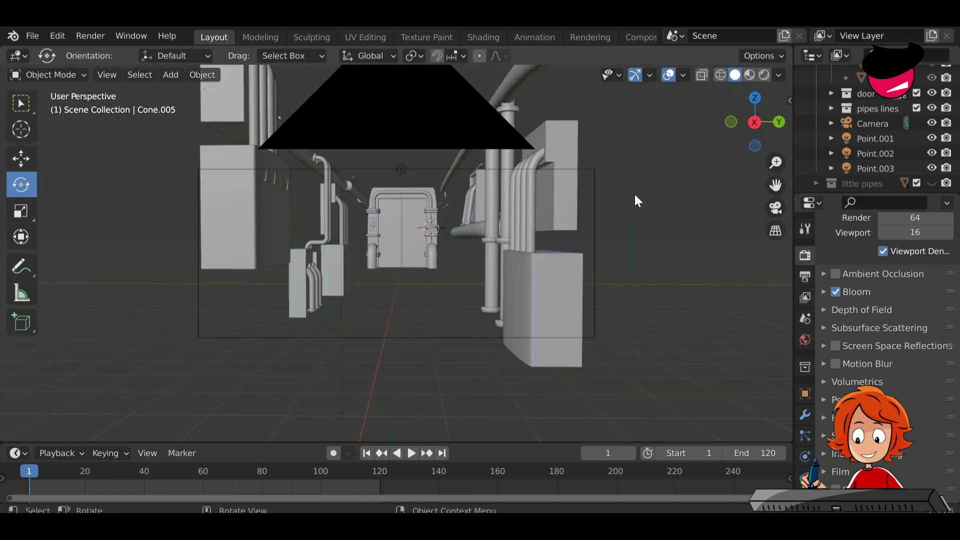
middle_click_drag(634, 193, 288, 101)
left_click(302, 81)
key("shift+d")
key("x")
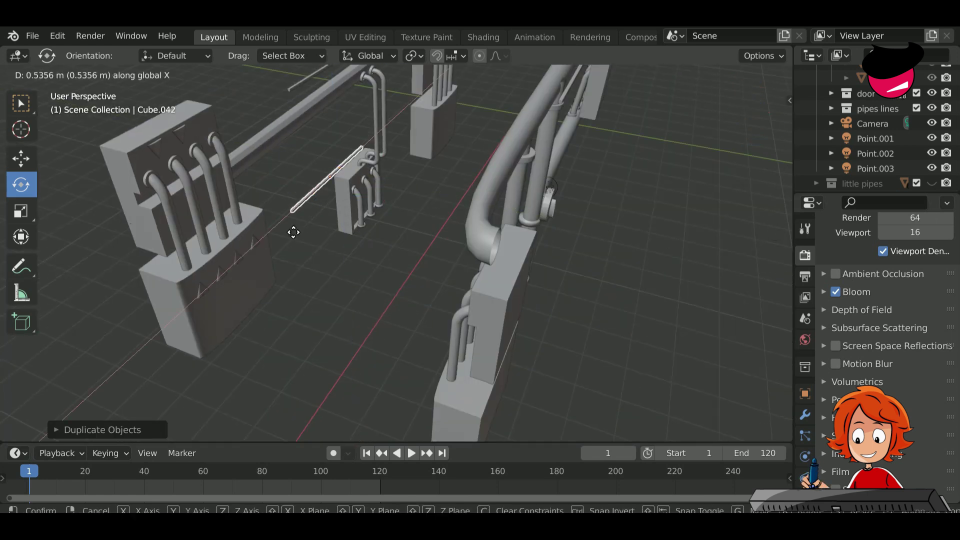
left_click(261, 317)
key("s")
key("x")
left_click(340, 310)
Fit the copied light bar Cube.042 against the face of the lower pipe box, just below the row of upright cones.
middle_click_drag(340, 310, 347, 258)
key("shift+space")
key("g")
left_click_drag(358, 259, 369, 268)
left_click_drag(301, 291, 315, 305)
scroll(295, 301, "up", 3)
key("g")
key("z")
left_click(328, 294)
middle_click_drag(328, 294, 324, 273)
left_click_drag(259, 134, 257, 114)
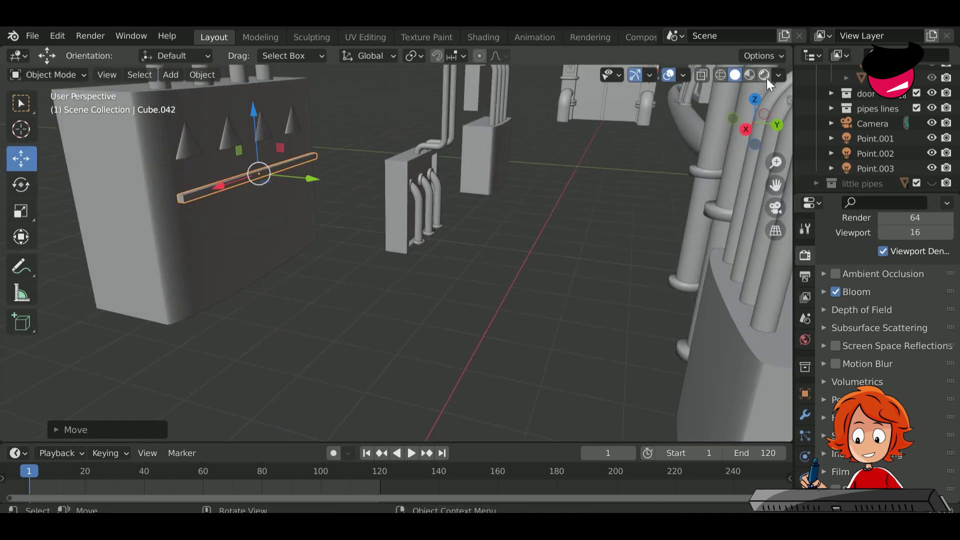
Check the new light bar in the rendered corridor and hide the door collection.
left_click(764, 75)
scroll(593, 206, "down", 6)
middle_click_drag(607, 212, 630, 194)
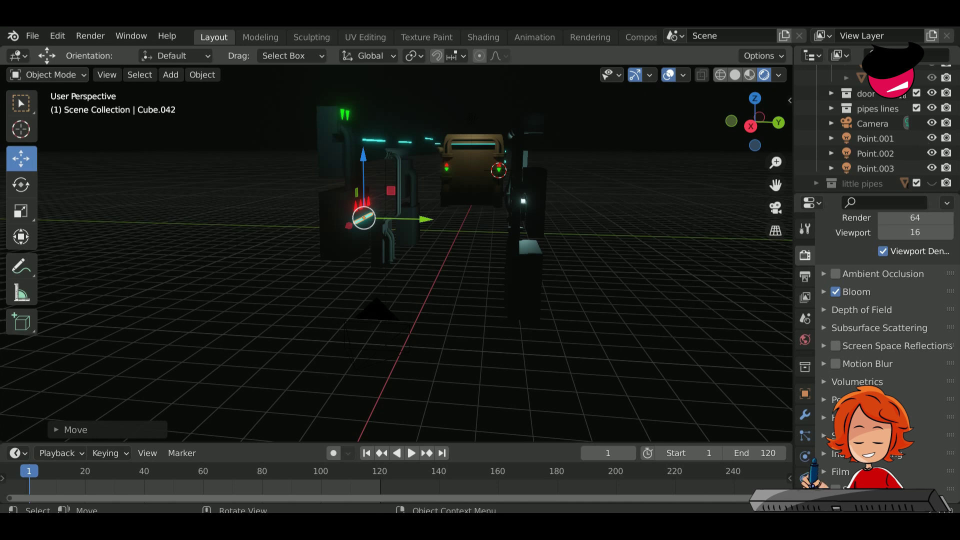
scroll(922, 137, "up", 5)
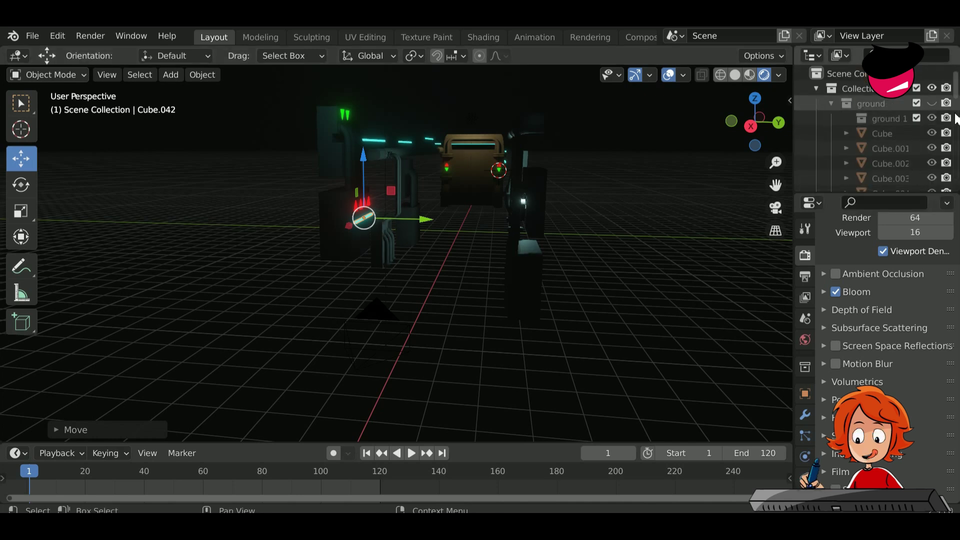
left_click(735, 75)
scroll(906, 144, "down", 5)
mouse_move(675, 230)
middle_mouse_down()
mouse_move(544, 286)
mouse_move(575, 270)
middle_mouse_up()
left_click(544, 286)
scroll(575, 270, "up", 5)
left_click(765, 74)
scroll(700, 160, "down", 5)
scroll(919, 138, "up", 3)
scroll(915, 131, "down", 3)
left_click(931, 133)
left_click(929, 133)
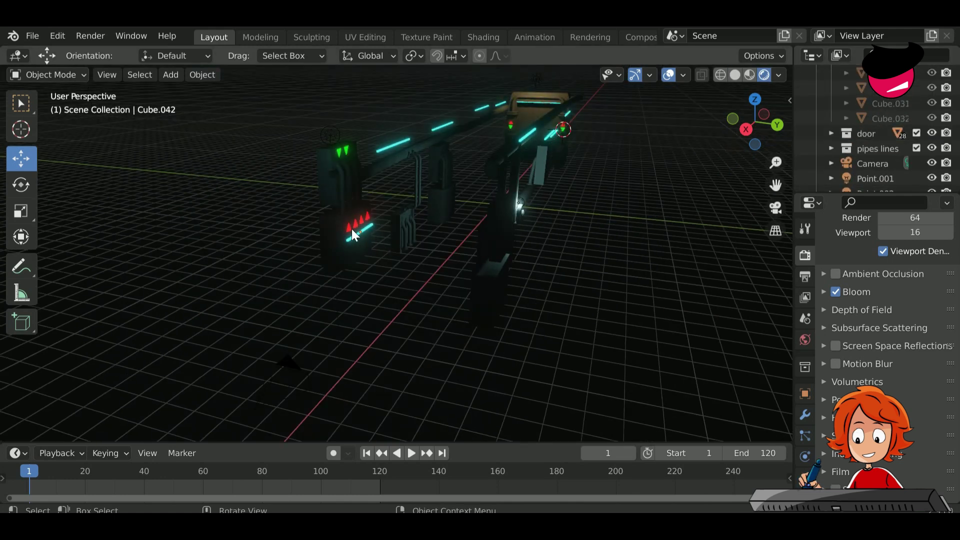
Add a cube, scale it down to a small block and shift it along Y.
scroll(410, 227, "up", 3)
key("z")
key("6")
key("shift+a")
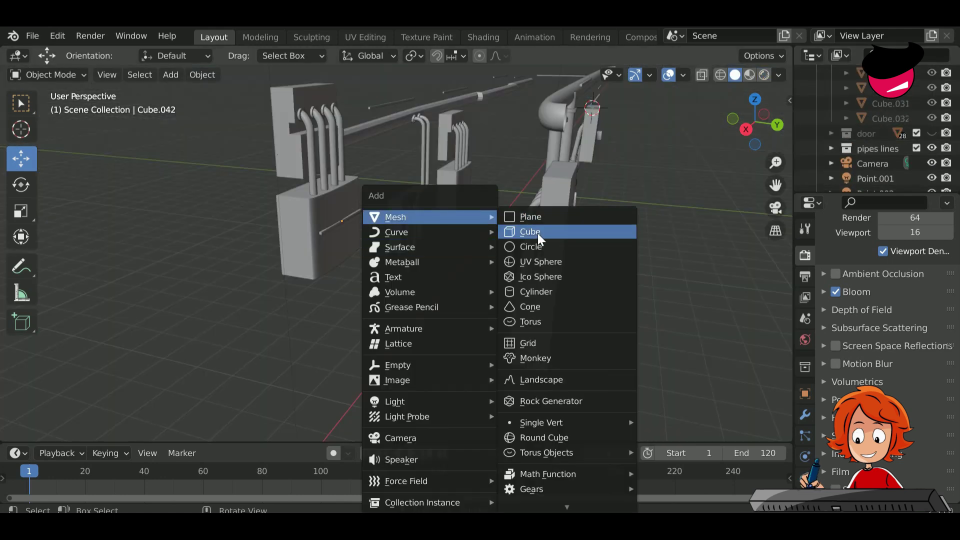
left_click(537, 231)
key("s")
left_click(609, 136)
key("g")
key("y")
left_click(535, 122)
Position the small cube along Y and Z in front of the upper pipe box, above its four pipes.
scroll(511, 118, "up", 3)
scroll(511, 120, "up", 1)
key("g")
key("y")
middle_click_drag(511, 120, 488, 186, "shift")
left_click(451, 194)
scroll(505, 173, "up", 2)
key("g")
key("z")
middle_click_drag(473, 138, 514, 214)
left_click(495, 166)
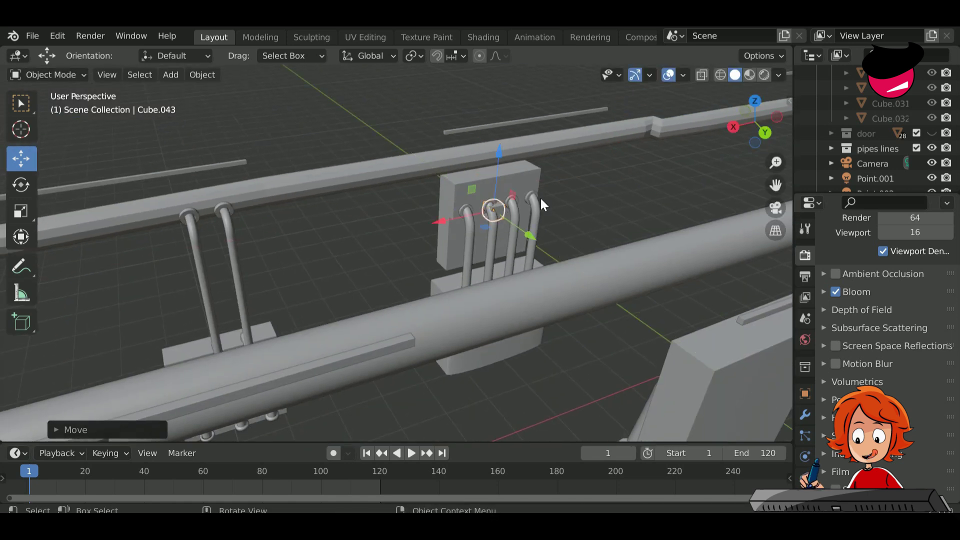
key("g")
key("z")
left_click(508, 146)
Shrink the cube further and stretch it along X into a thin bar.
key("s")
left_click(539, 198)
key("s")
key("x")
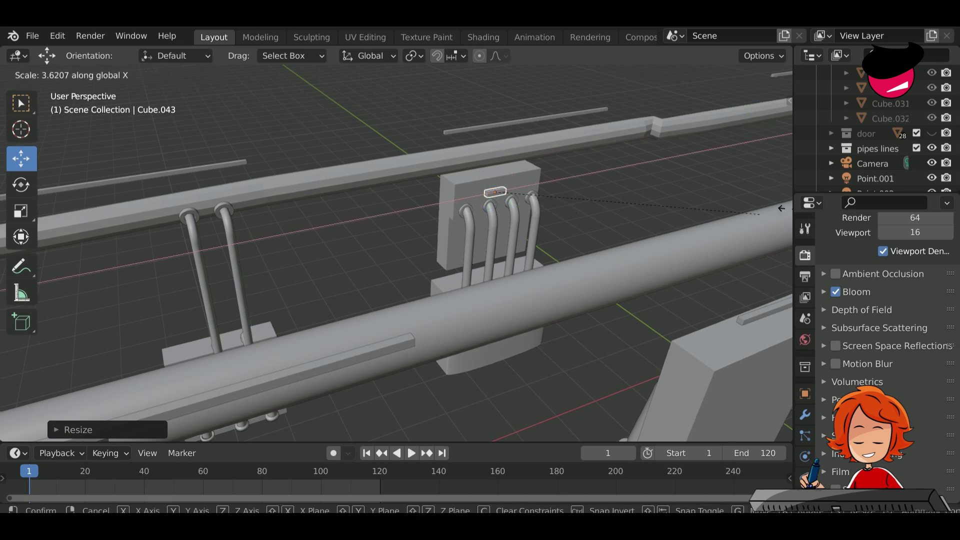
left_click(590, 217)
key("s")
key("x")
left_click(585, 218)
middle_click_drag(518, 214, 650, 220)
Adjust the bar's X length to suit the upper pipe box and fit its depth against the box face.
key("s")
key("x")
left_click(259, 253)
left_click_drag(231, 259, 225, 259)
scroll(225, 260, "up", 1)
left_click_drag(149, 266, 144, 266)
Duplicate the bar along Z onto the front of the lower pipe box and align it along X.
middle_click_drag(295, 218, 341, 194, "shift")
scroll(341, 194, "down", 3)
key("shift+d")
key("z")
left_click(300, 234)
left_click_drag(338, 231, 356, 234)
scroll(355, 234, "up", 2)
middle_click_drag(271, 233, 609, 220)
key("g")
key("x")
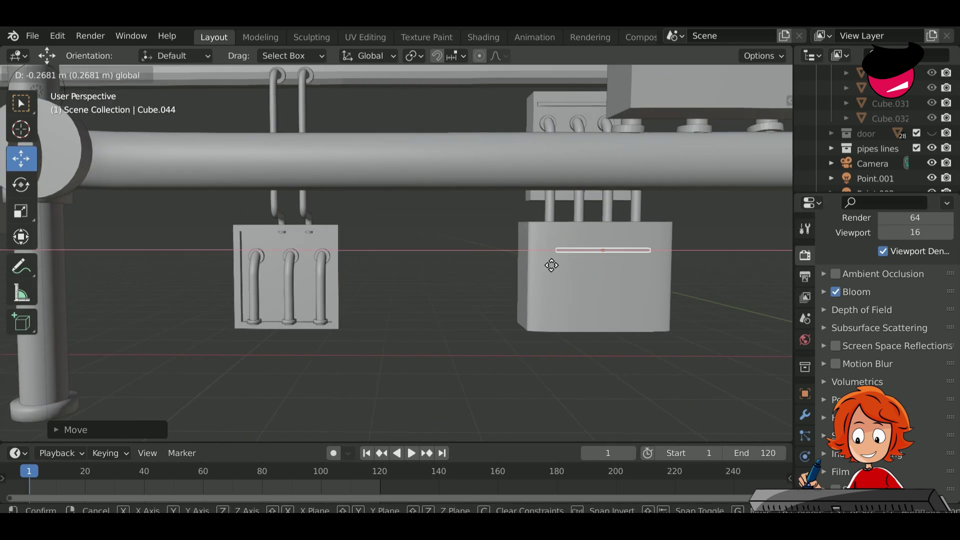
left_click(647, 309)
Duplicate the bar along X to the neighbouring three-pipe box, then rescale it along X and adjust its height.
key("shift+d")
key("x")
left_click(340, 321)
key("s")
key("x")
left_click(368, 307)
scroll(313, 279, "up", 2)
key("g")
key("z")
left_click(365, 286)
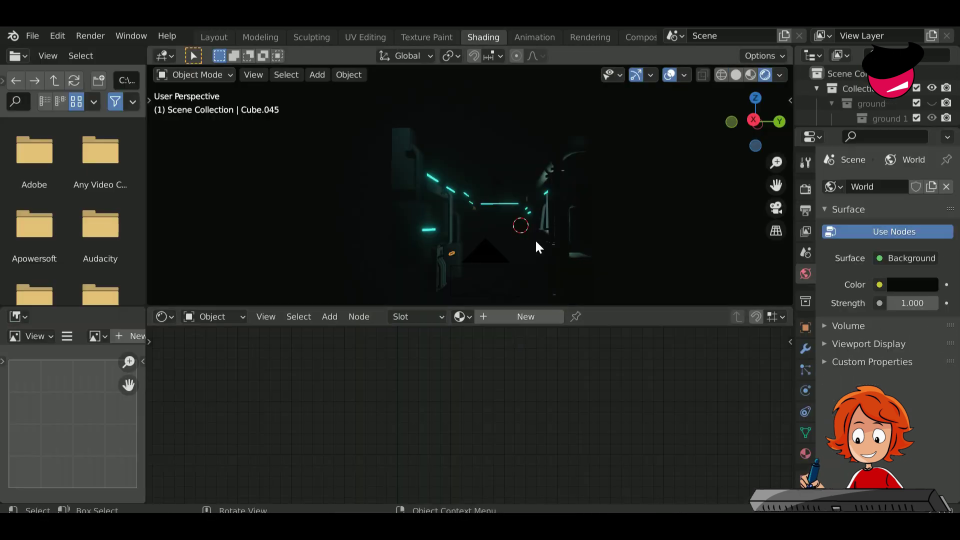
Give Cube.045 a new light purple Emission material with strength 5 and fit the bar along Y against its pipe box.
left_click(543, 316)
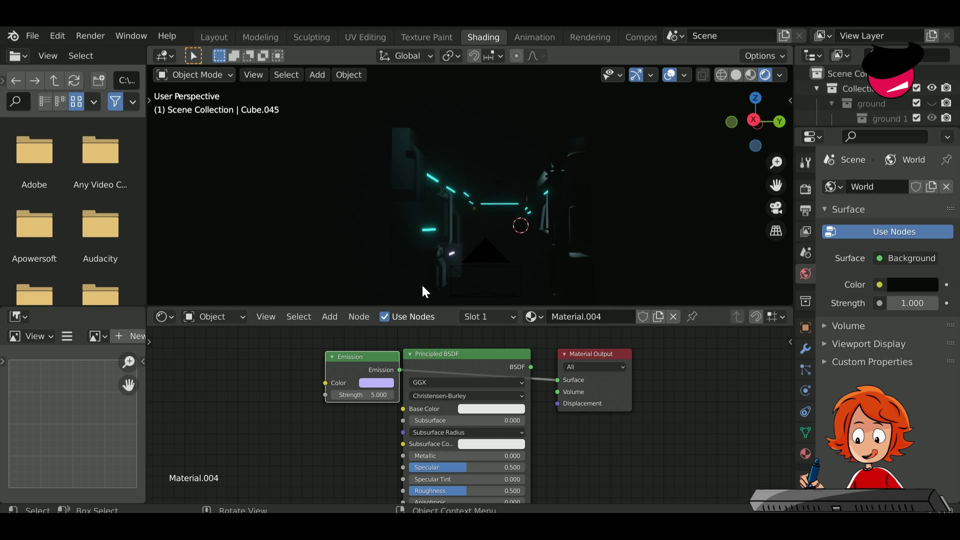
middle_click_drag(421, 284, 350, 227)
key("g")
key("y")
left_click(245, 211)
scroll(253, 215, "down", 4)
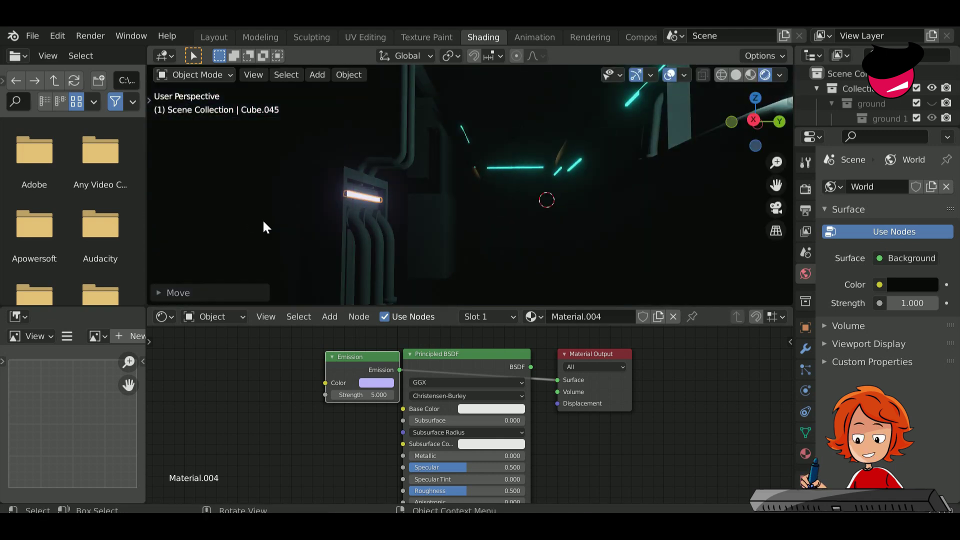
Assign Material.004 to the bar Cube.044 on the lower pipe box.
middle_click_drag(263, 219, 563, 232)
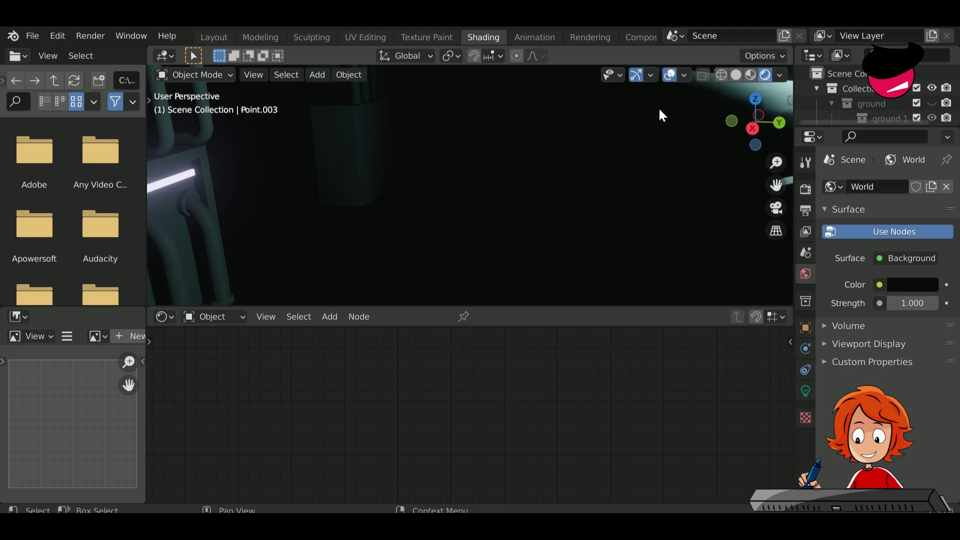
left_click(382, 123)
left_click(459, 315)
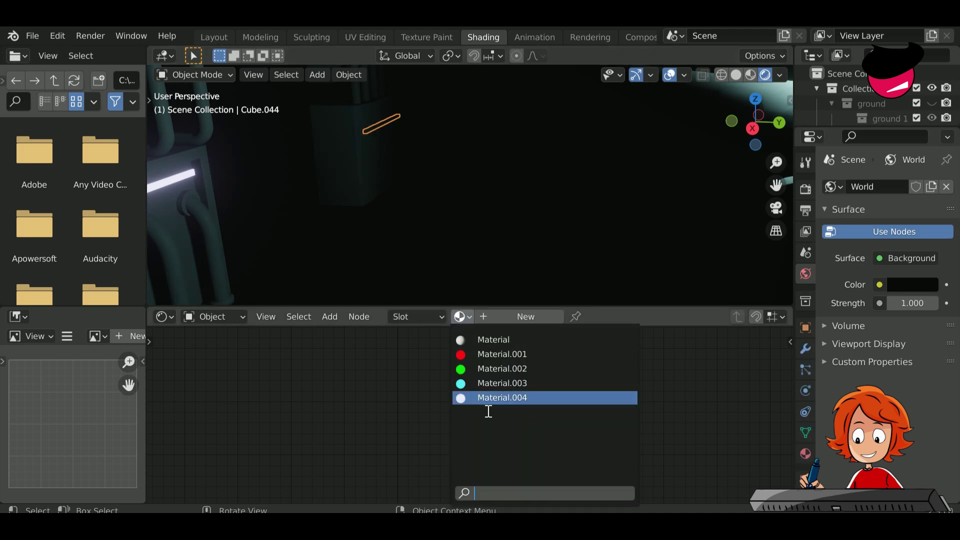
left_click(480, 397)
Duplicate the purple light bar and move the copy across the corridor, adjusting it along Y.
key("shift+d")
left_click(600, 194)
key("g")
left_click(627, 119)
key("g")
key("y")
left_click(606, 125)
Try to shift the duplicated bar along Z.
middle_click_drag(556, 168, 716, 90)
left_click(624, 217)
key("g")
key("z")
left_click(600, 192)
key("ctrl+z")
left_click(591, 212)
Move the duplicated bar Cube.046 onto the three-pipe box and raise it along Z above the pipes.
left_click(735, 74)
middle_click_drag(650, 150, 450, 228)
key("g")
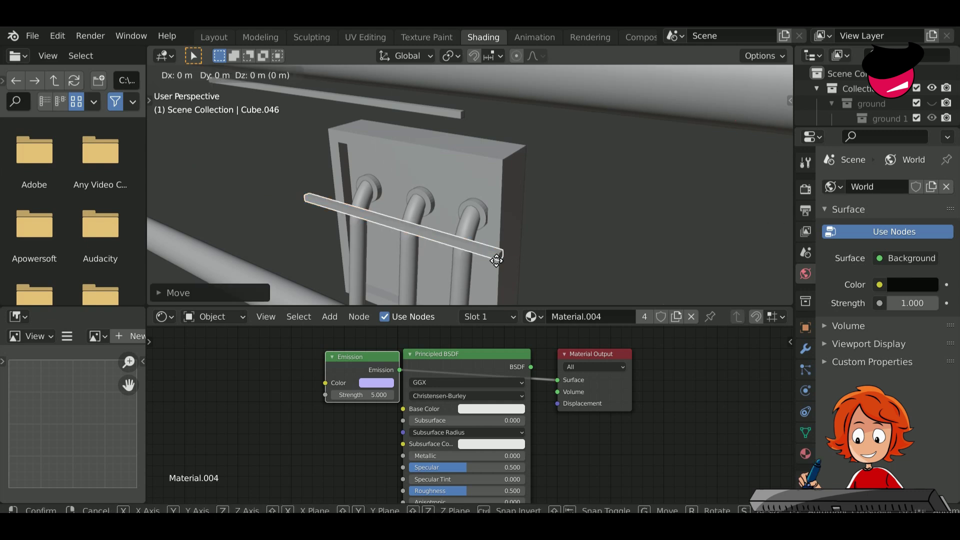
left_click(503, 249)
key("g")
key("z")
left_click(508, 189)
Scale Cube.046 along X to the width of the pipe box and align it along X.
key("s")
key("x")
left_click(524, 211)
key("g")
key("x")
left_click(497, 198)
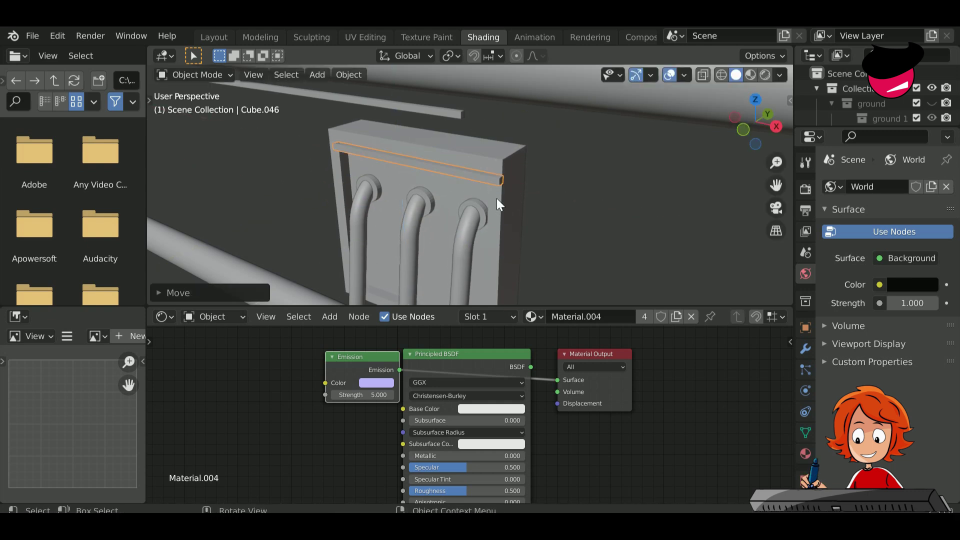
Refine the X length and height of Cube.046 and check the light bars in the rendered camera view.
middle_click_drag(496, 198, 650, 216)
key("s")
key("x")
left_click(643, 219)
key("g")
key("z")
left_click(637, 225)
left_click(764, 74)
left_click(776, 207)
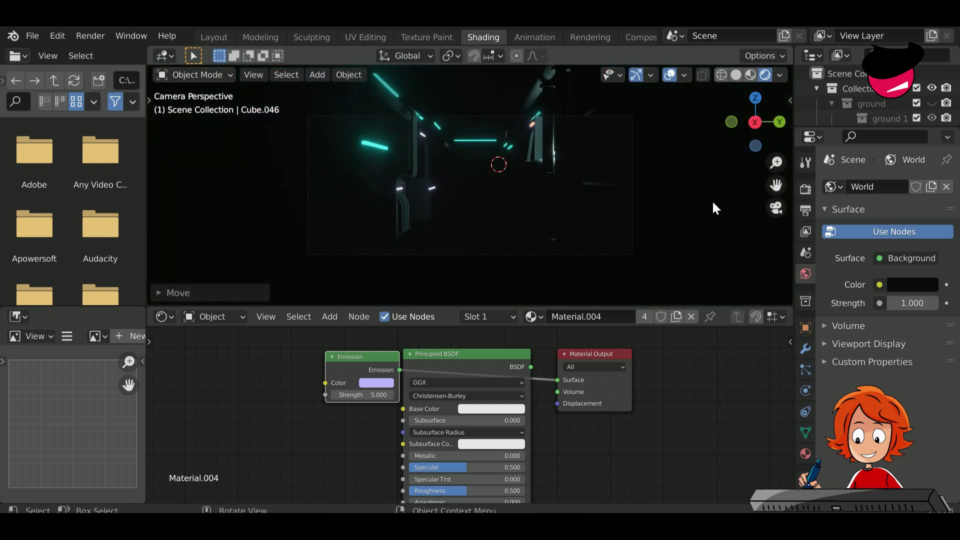
Start adding another mesh cube in solid view.
left_click(736, 74)
key("shift+a")
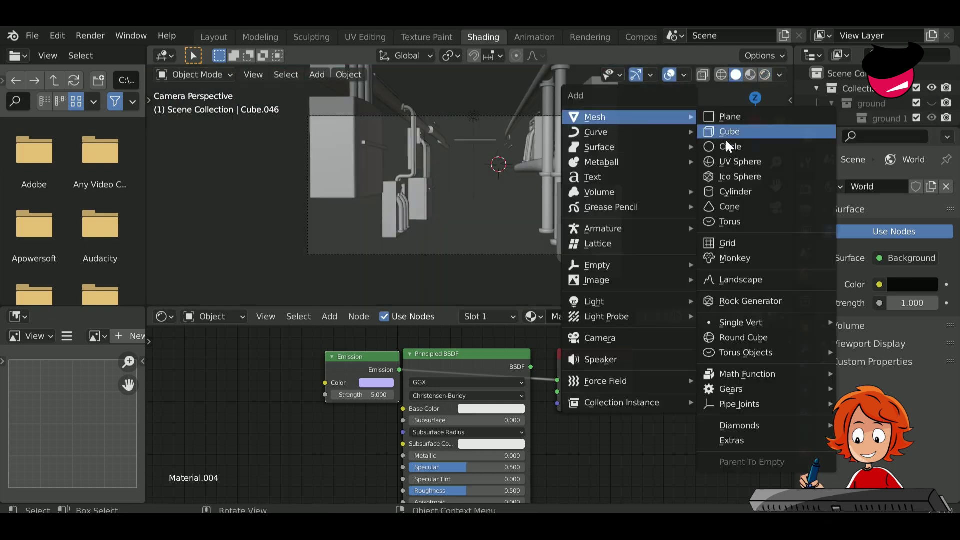